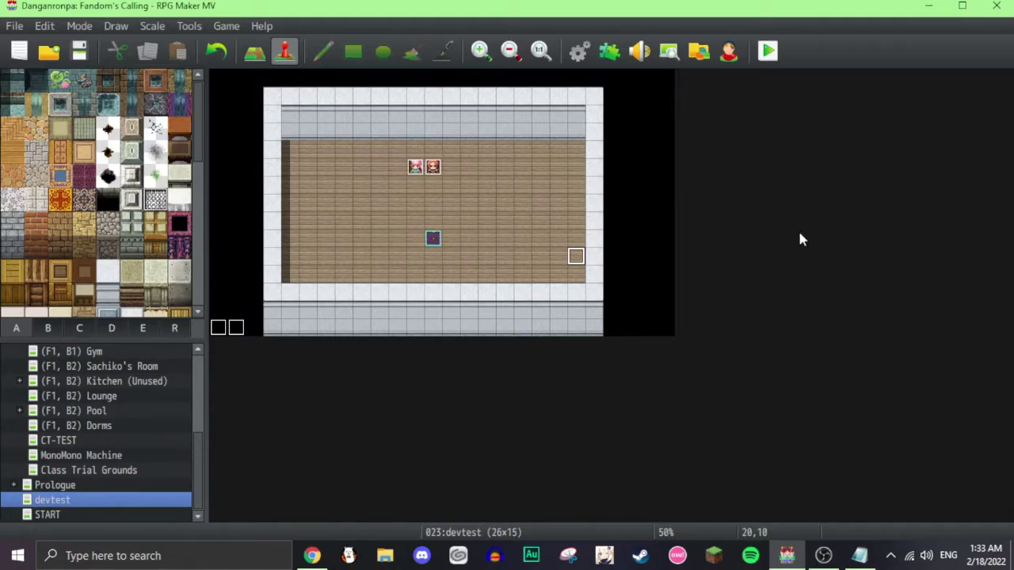
Step: Zoom the devtest map view in slightly and start a playtest of the game
click(509, 51)
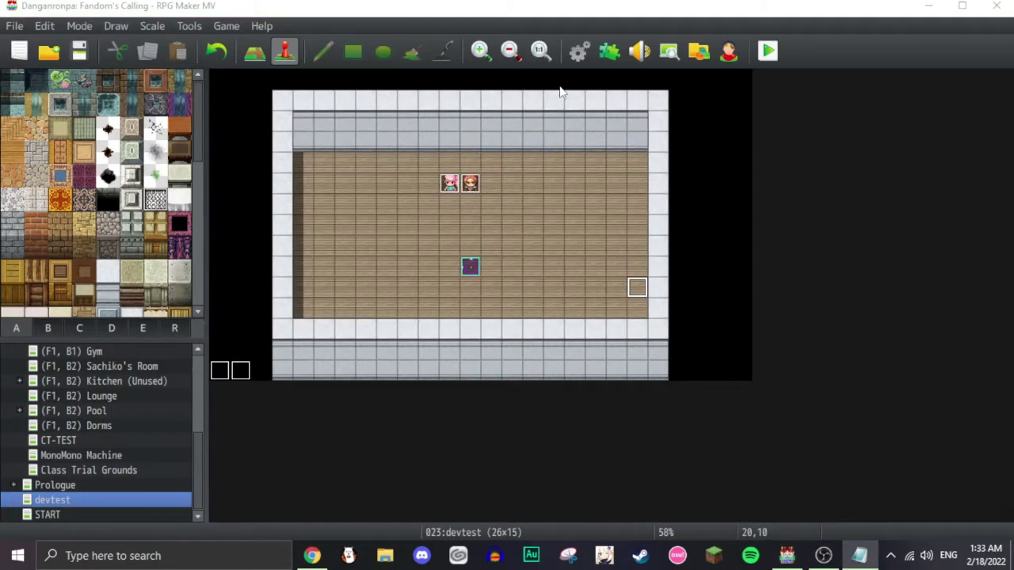
key(alt+Tab)
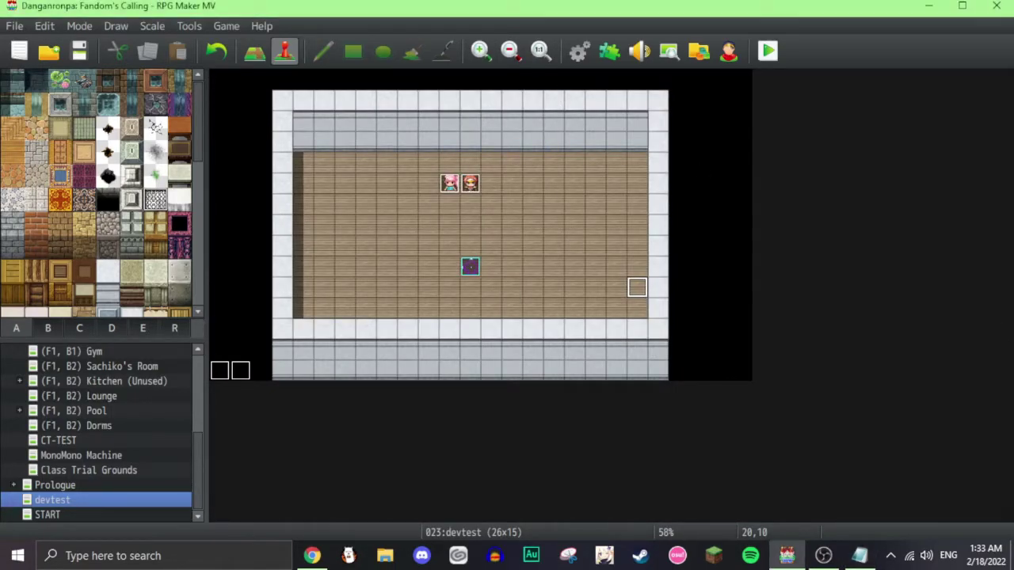
click(768, 52)
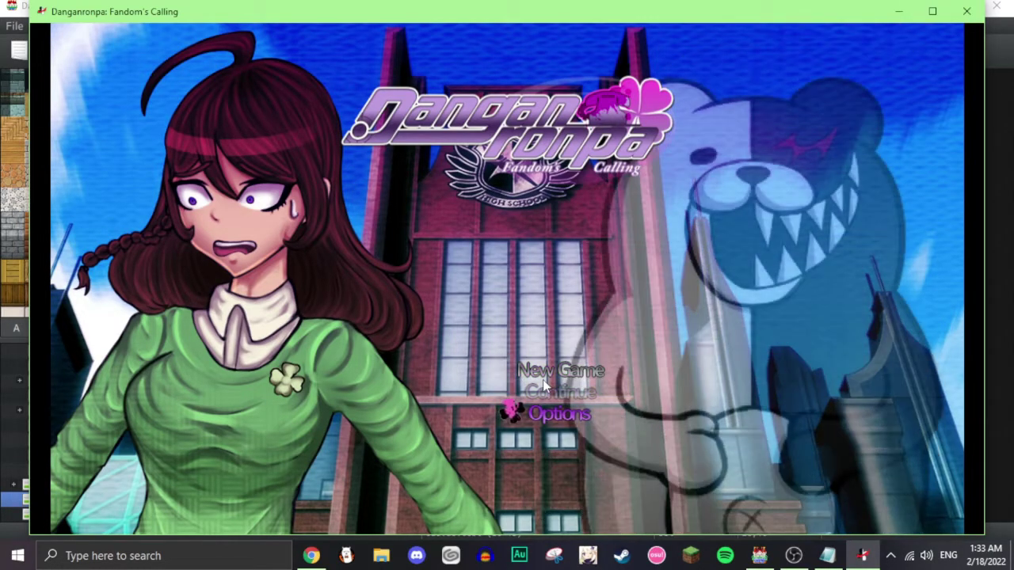
Step: Start a new game and browse the Present items screen from the pause menu
click(543, 375)
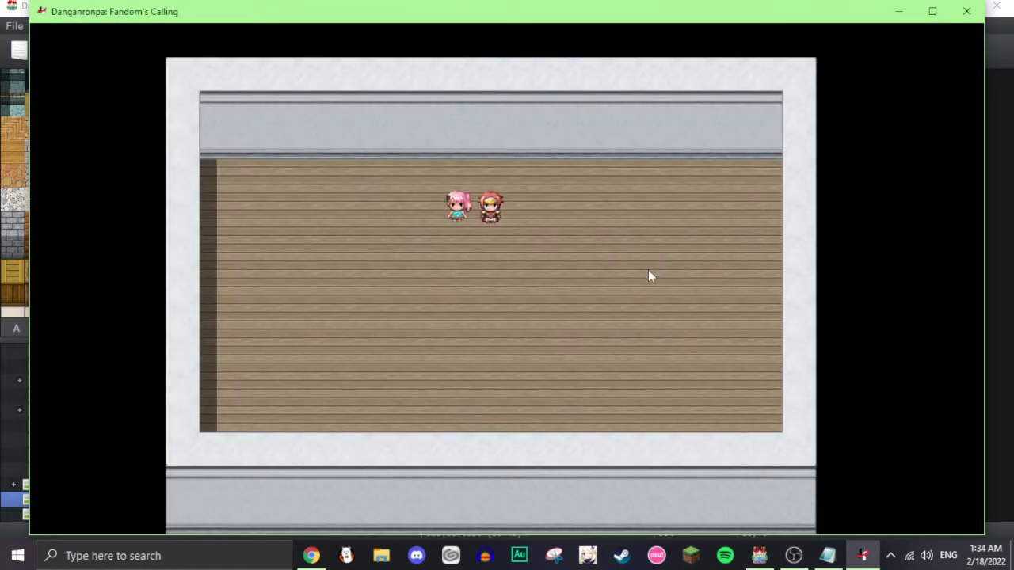
key(Escape)
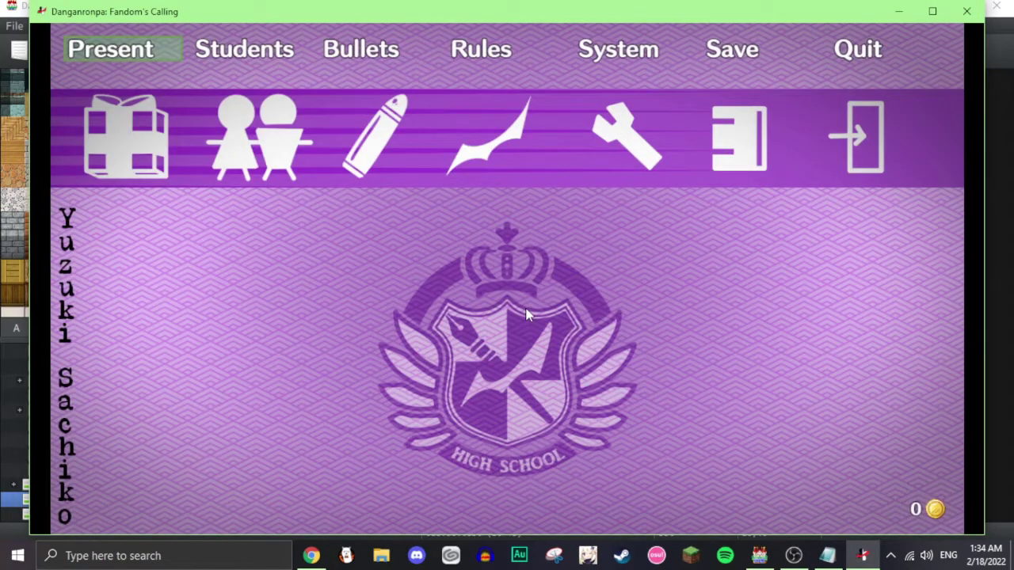
key(Return)
key(Right)
key(Escape)
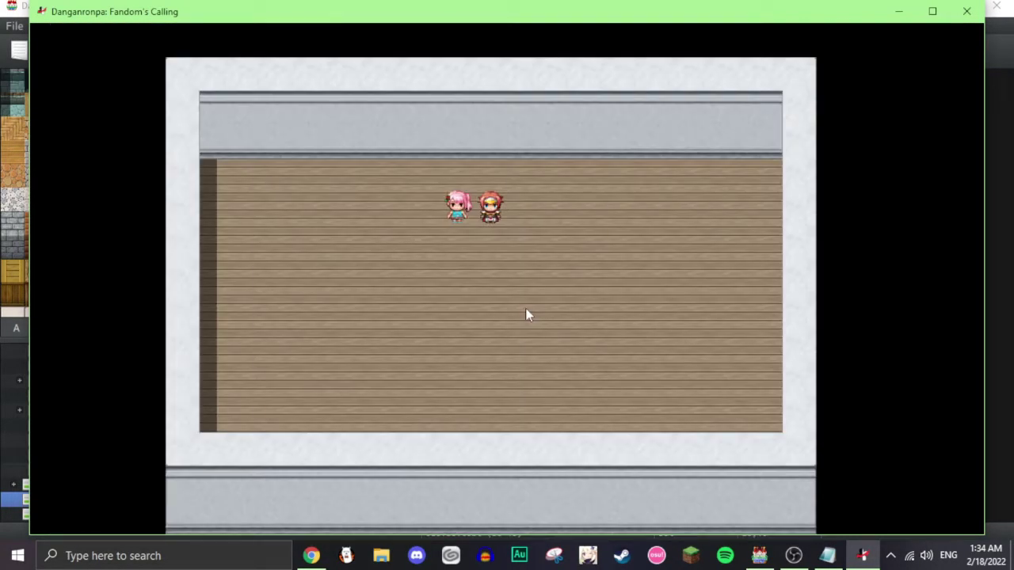
Step: Browse the Students profiles list, stepping down through two students, then close the menu
key(Escape)
key(Right)
key(Return)
key(Down)
key(Down)
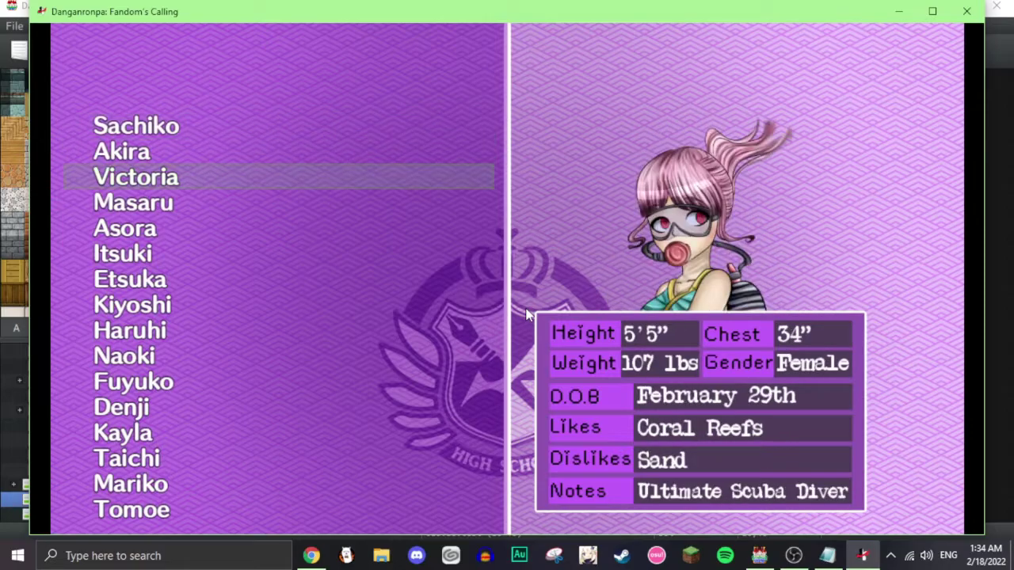
key(Down)
key(Down)
key(Escape)
key(Right)
key(Right)
key(Escape)
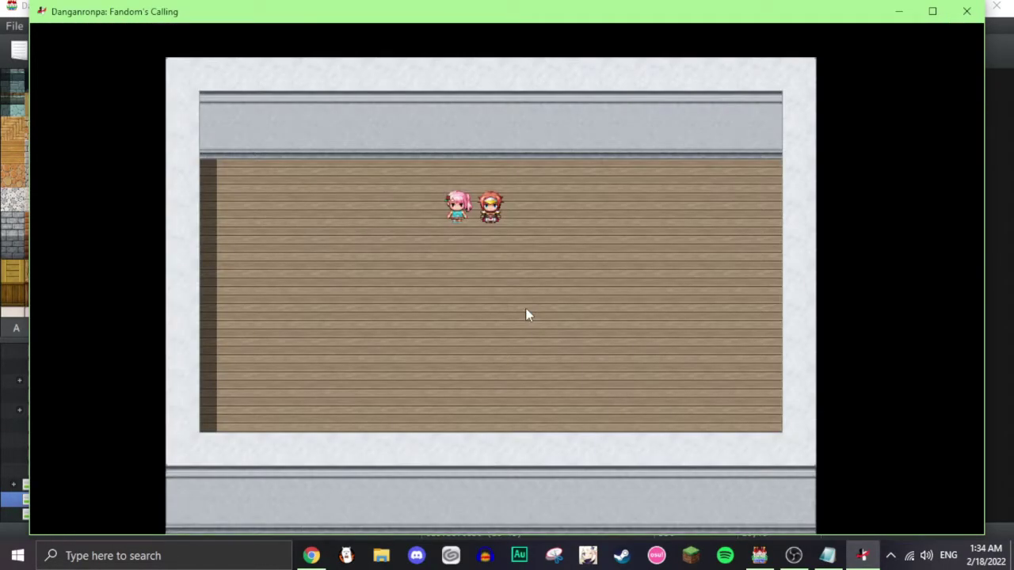
Step: Read through the School Regulations screen, rules #8 to #11 and beyond
key(Escape)
key(Right)
key(Right)
key(Right)
key(Return)
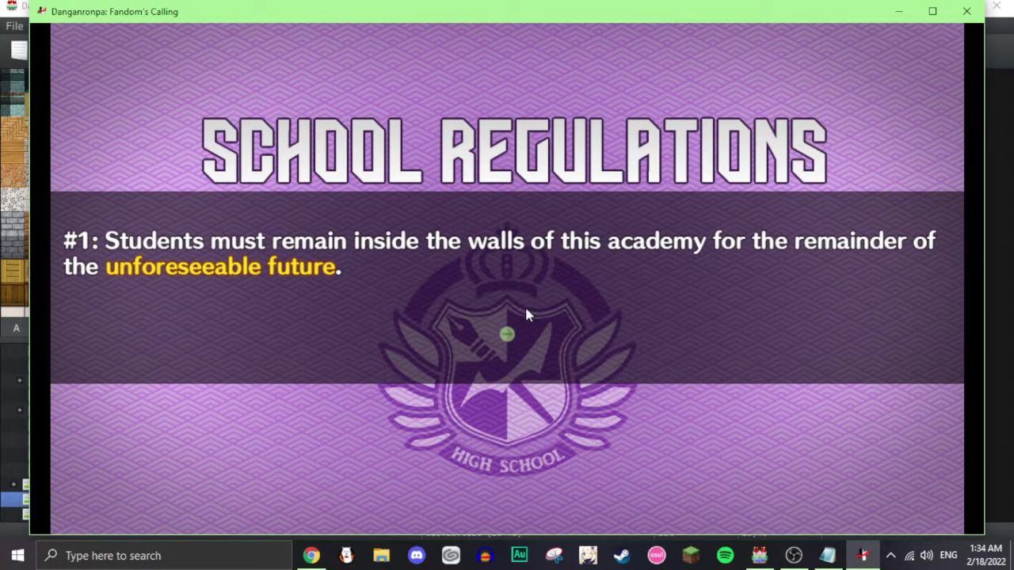
key(Right)
key(Right)
key(Right)
key(Right)
key(Right)
key(Right)
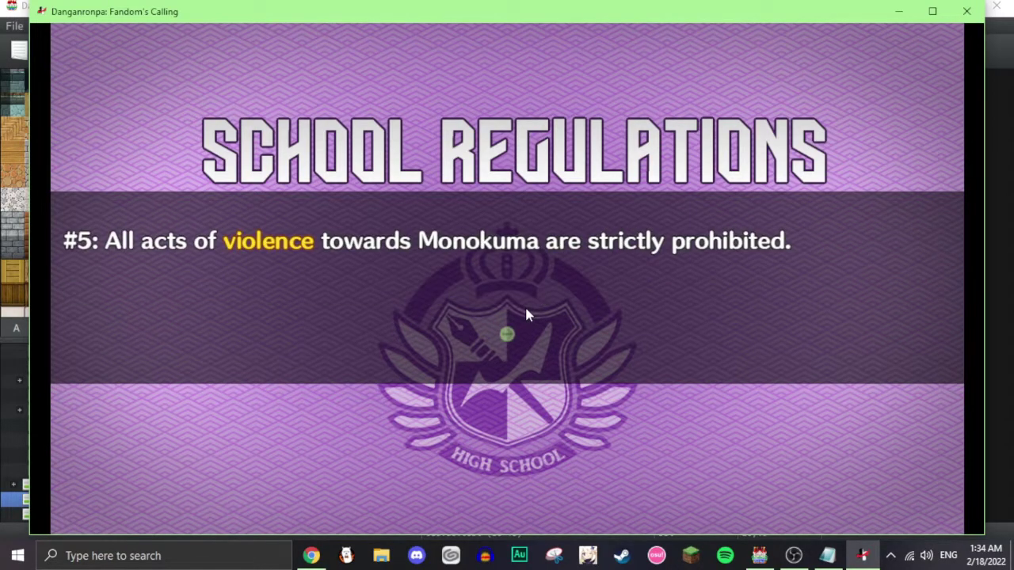
key(Right)
key(Right)
key(Right)
key(Right)
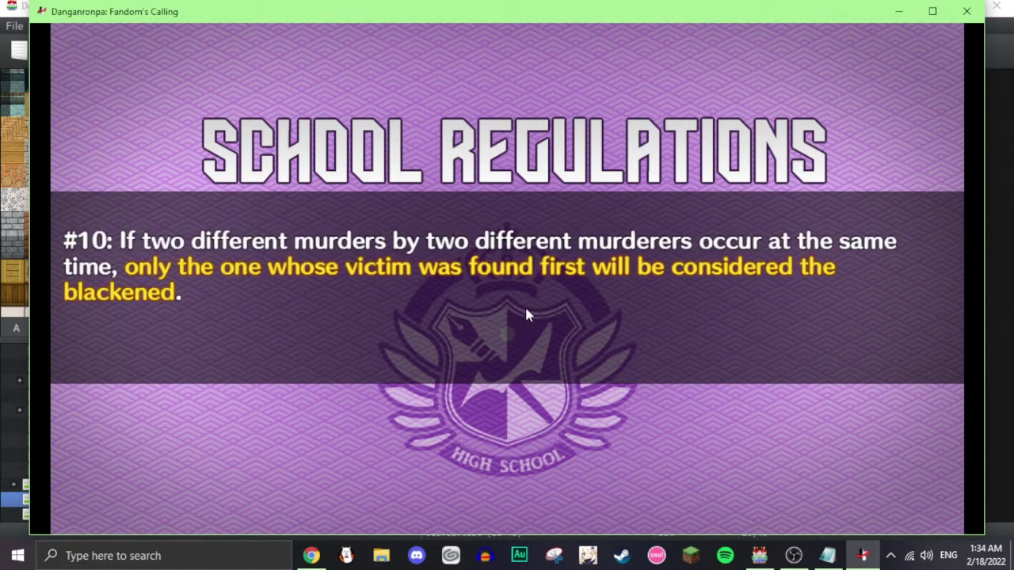
Step: Check the System settings list and the Save file slots, then back out
key(Right)
key(Escape)
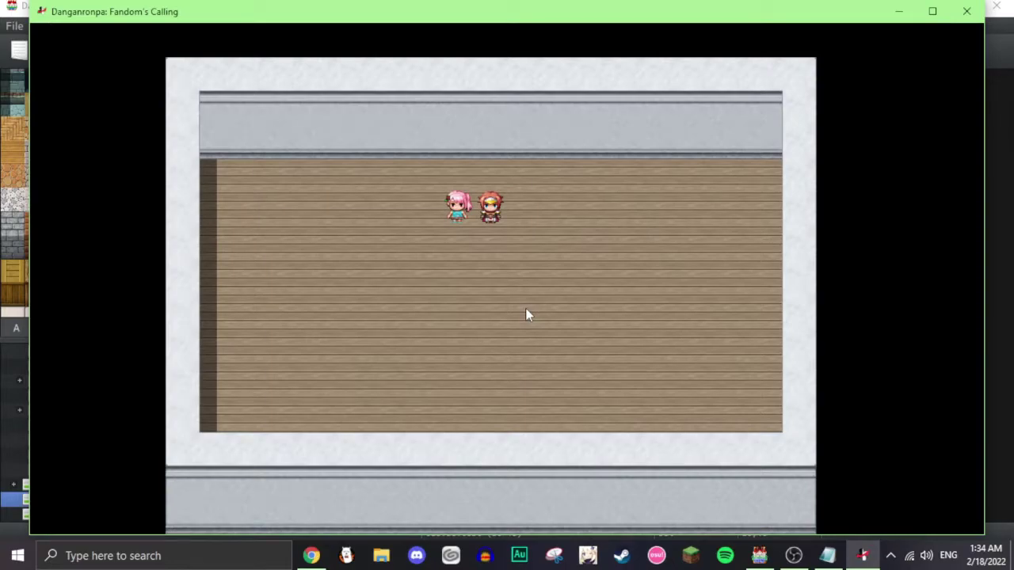
key(Escape)
key(Right)
key(Right)
key(Right)
key(Right)
key(Return)
key(Escape)
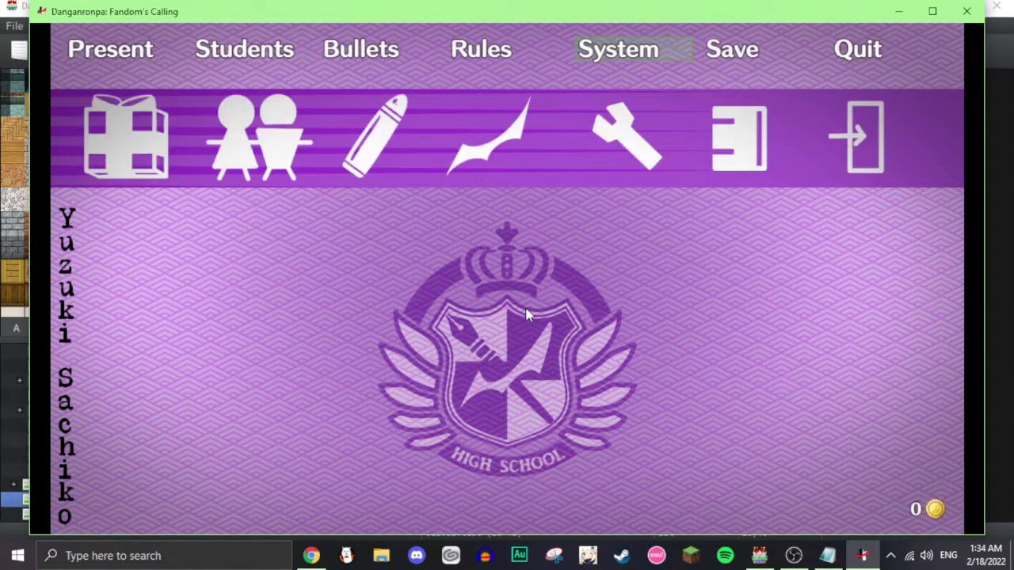
key(Right)
key(Return)
key(Escape)
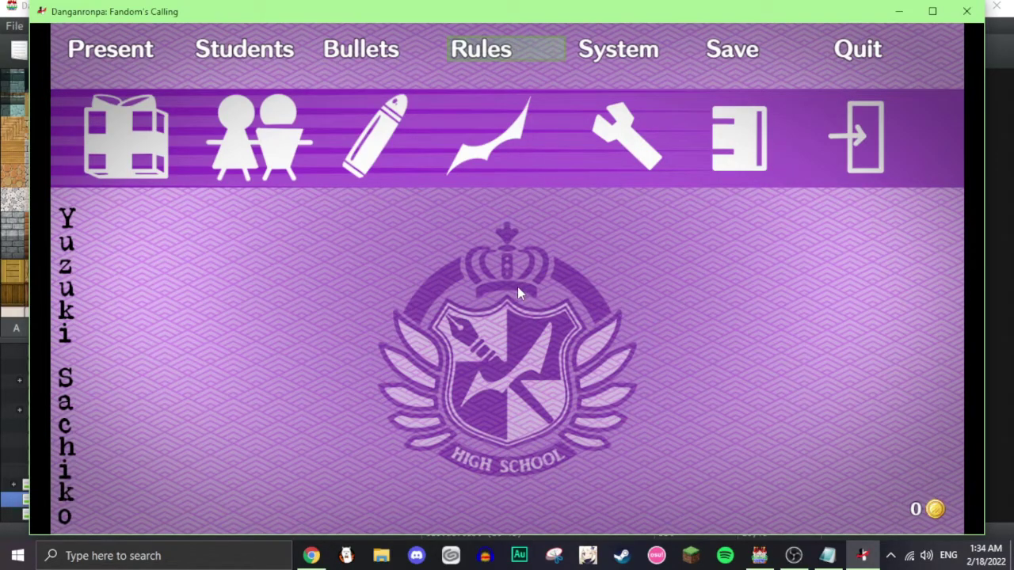
Step: Close the playtest and inspect YEP_CoreEngine, YEP_CommonEventMenu and the CEMSetupPack plugins
click(975, 13)
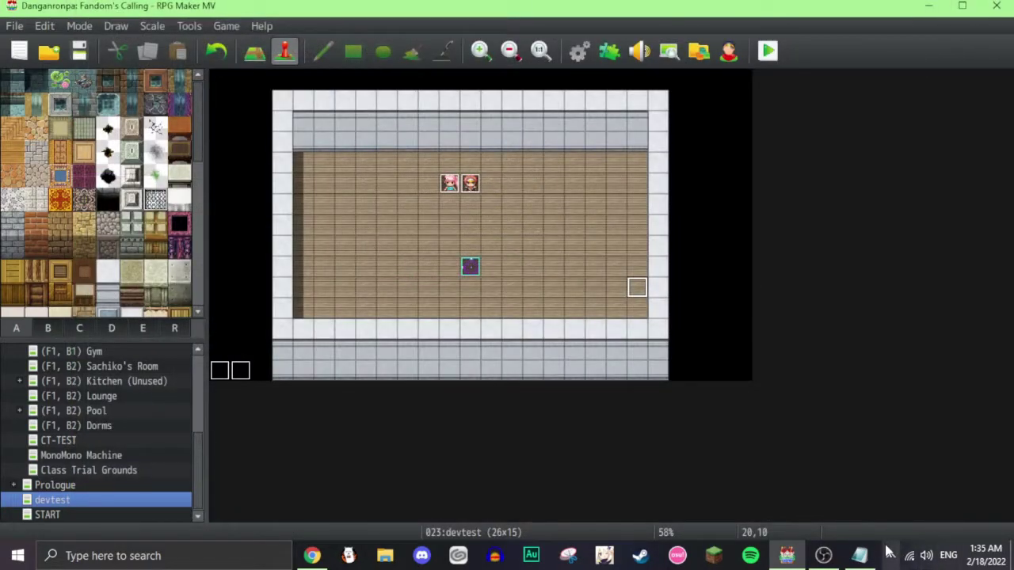
click(618, 55)
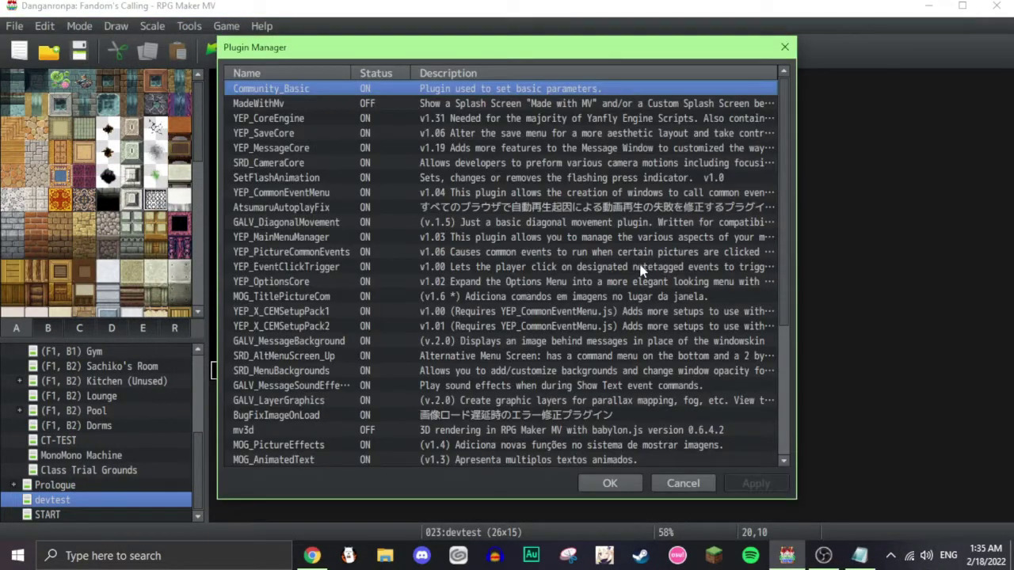
click(293, 121)
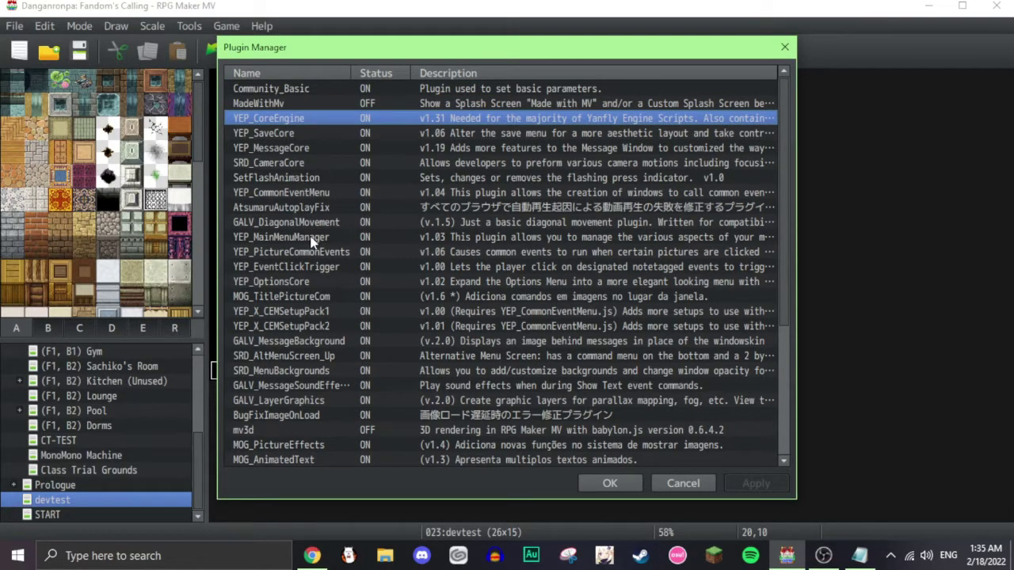
click(301, 194)
click(341, 313)
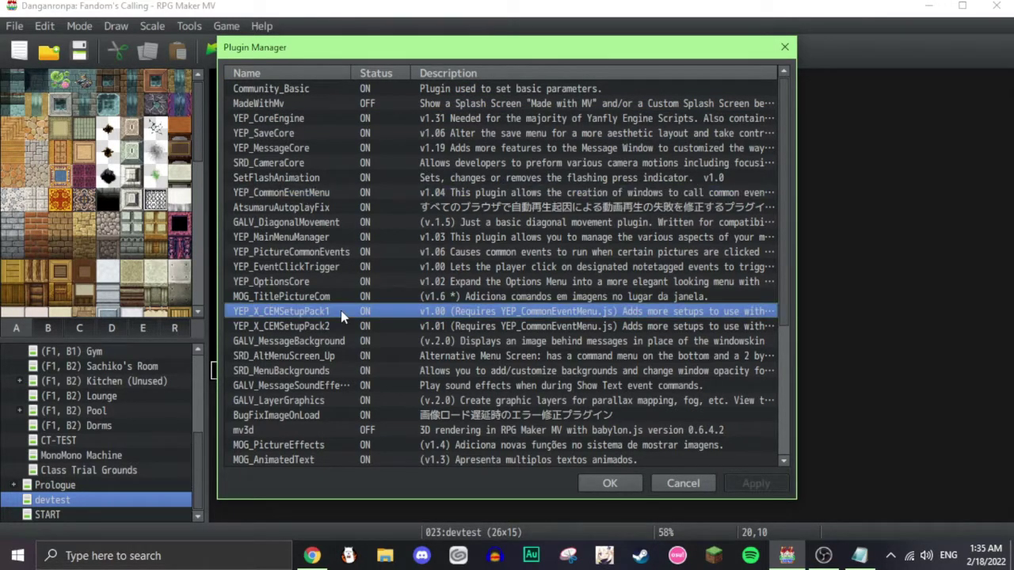
click(344, 326)
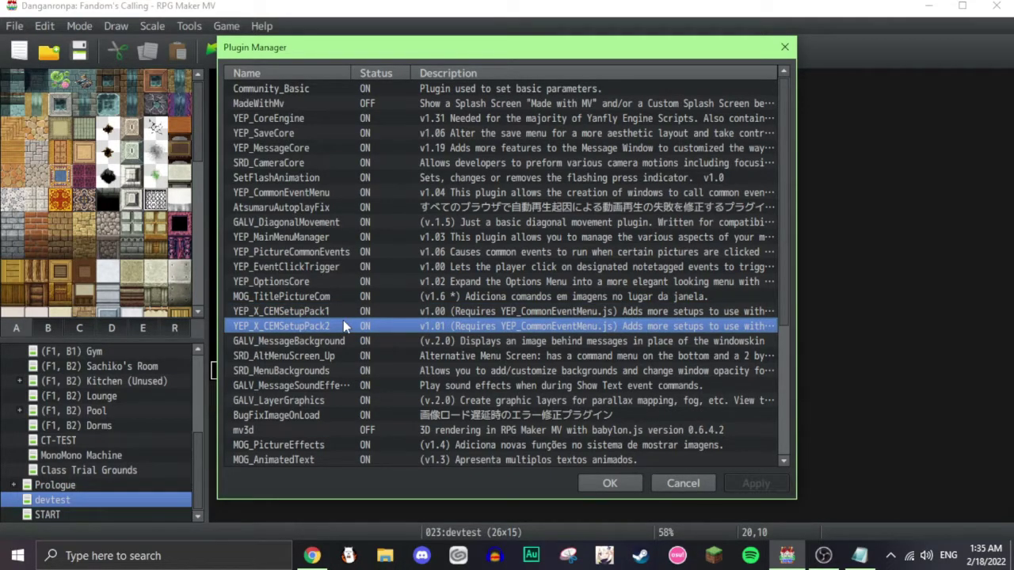
Step: Inspect the SRD_AltMenuScreen_Up, SRD_MenuBackgrounds, YEP_SaveCore and YEP_OptionsCore plugin entries
scroll(342, 325, down, 3)
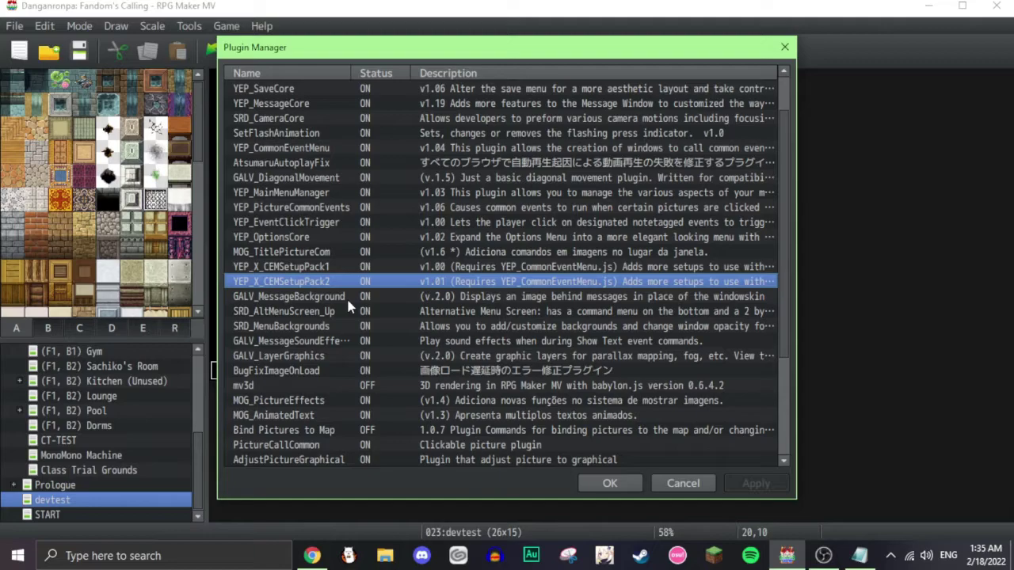
click(347, 312)
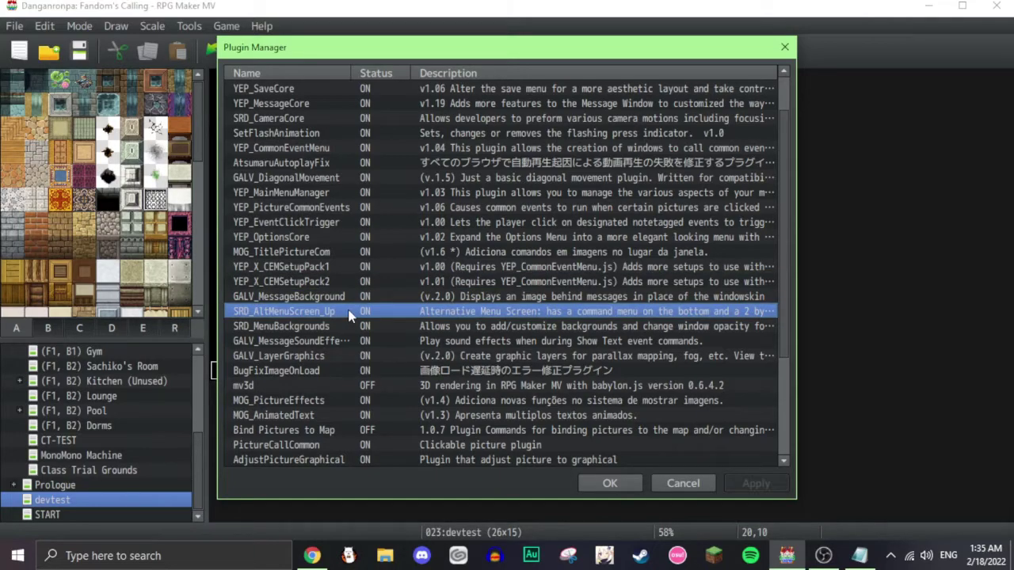
click(349, 332)
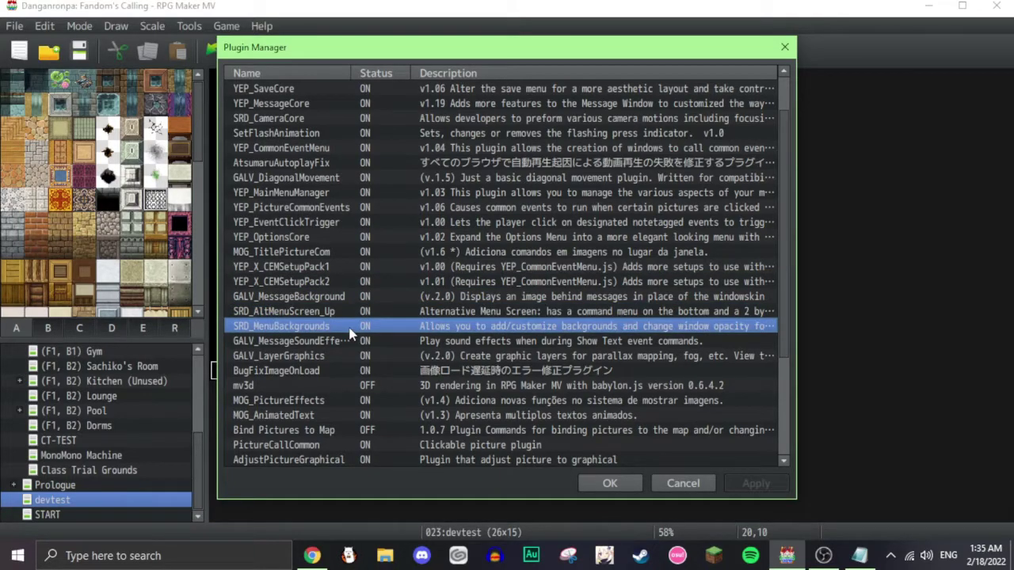
scroll(349, 333, down, 3)
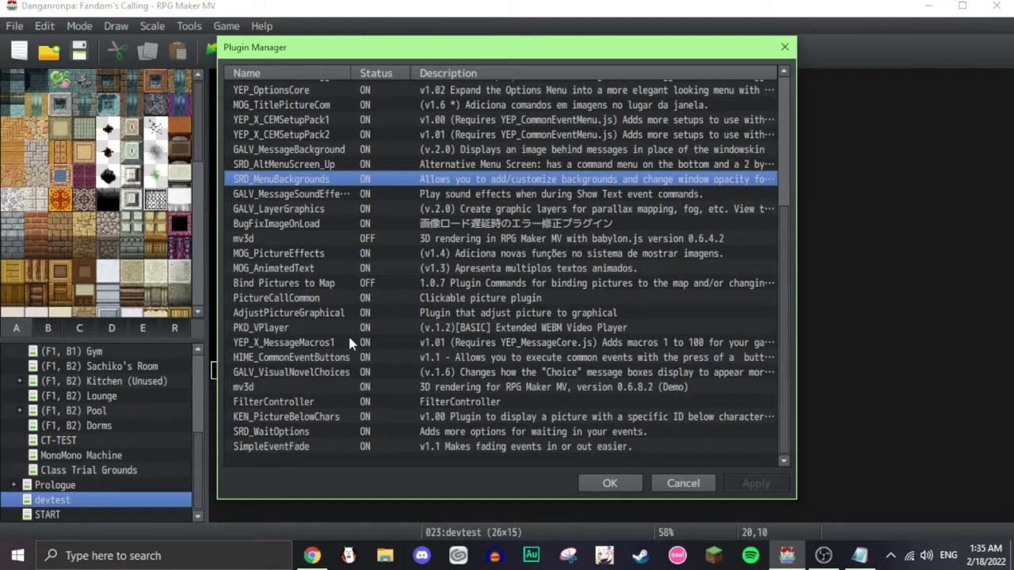
scroll(349, 329, up, 4)
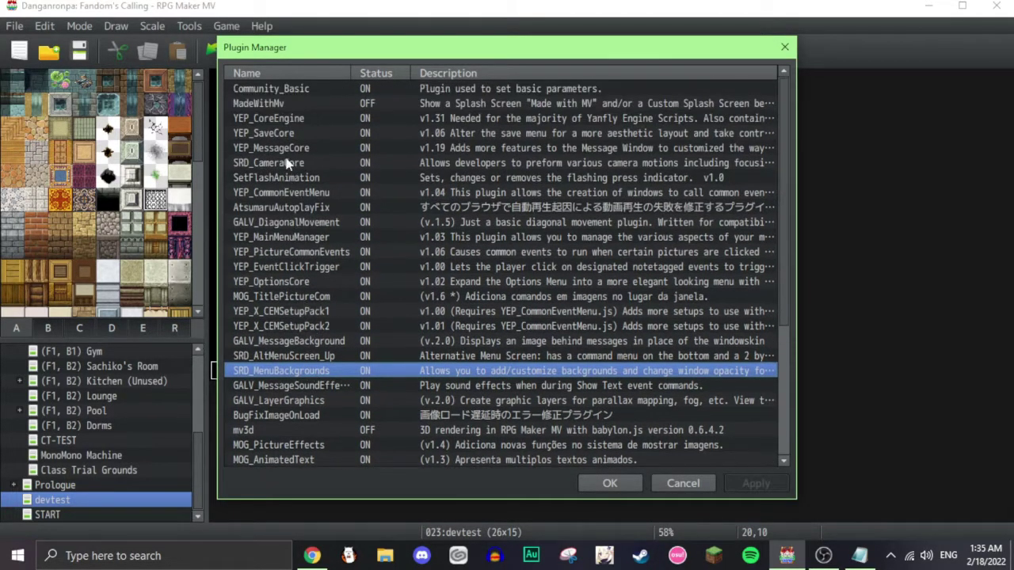
click(279, 133)
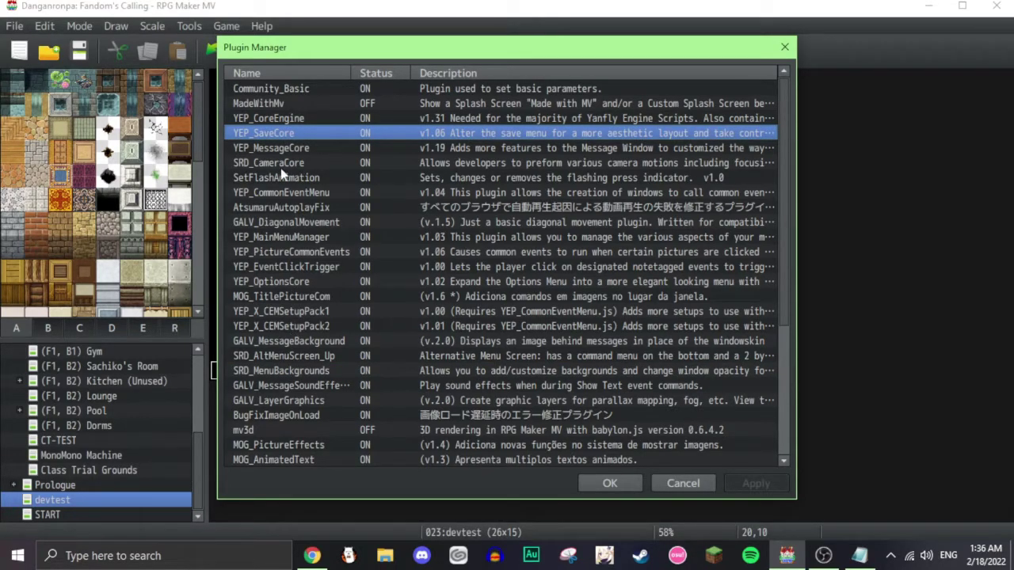
click(341, 281)
scroll(347, 308, down, 1)
scroll(328, 250, up, 1)
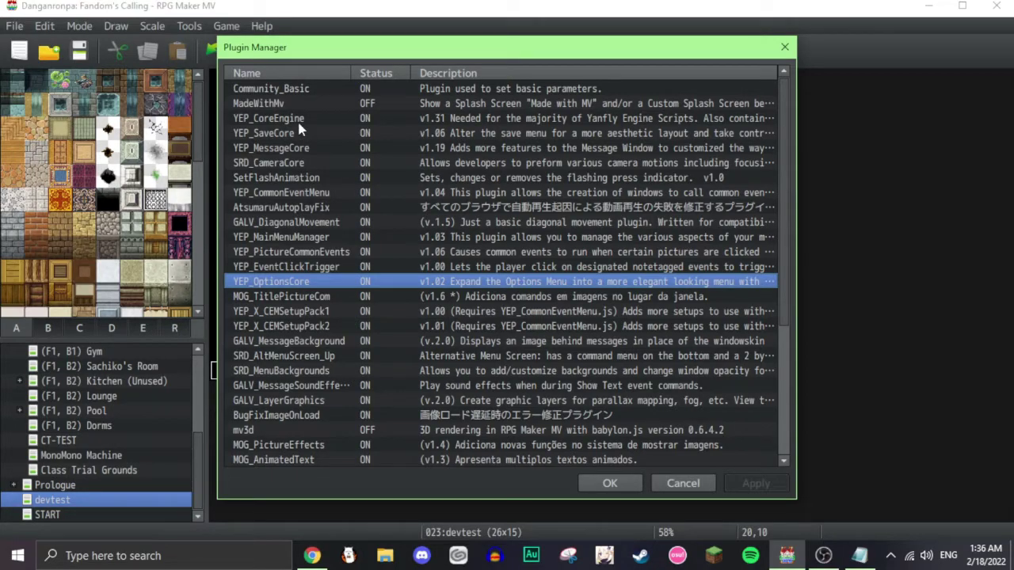
Step: Review YEP_MainMenuManager's window options and Command Alignment, Position and Columns, cancelling unchanged
double_click(325, 237)
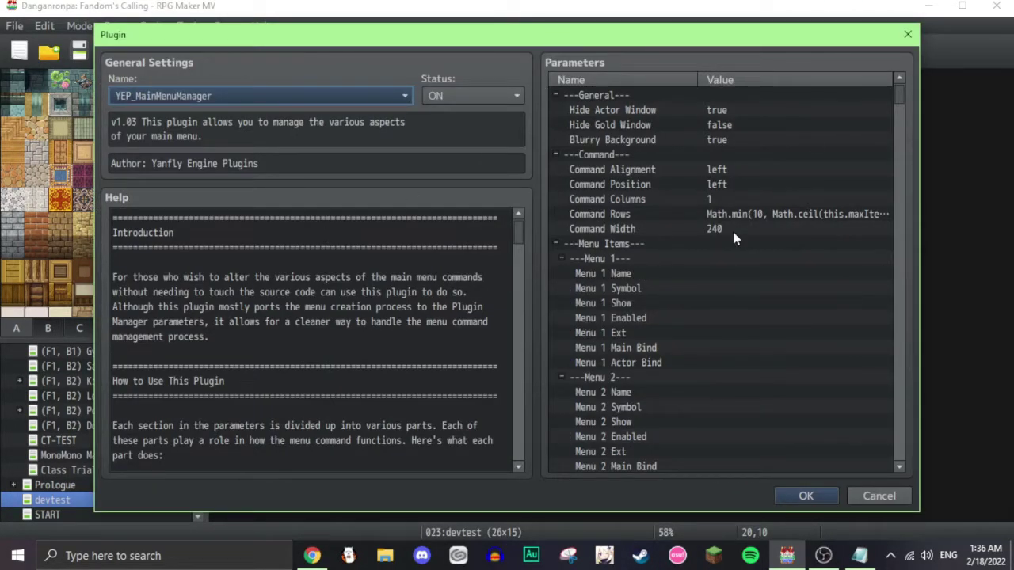
click(741, 115)
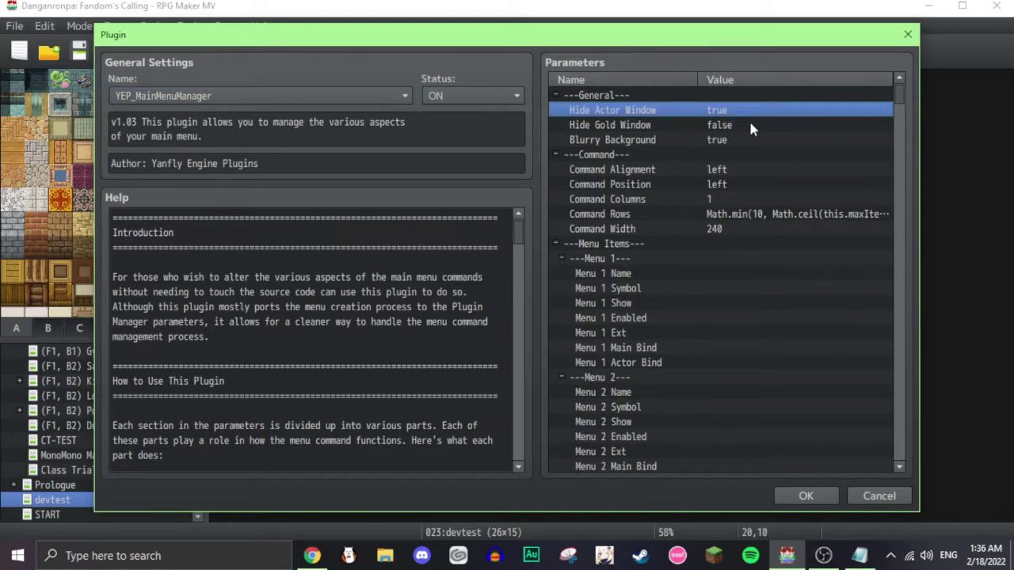
click(759, 140)
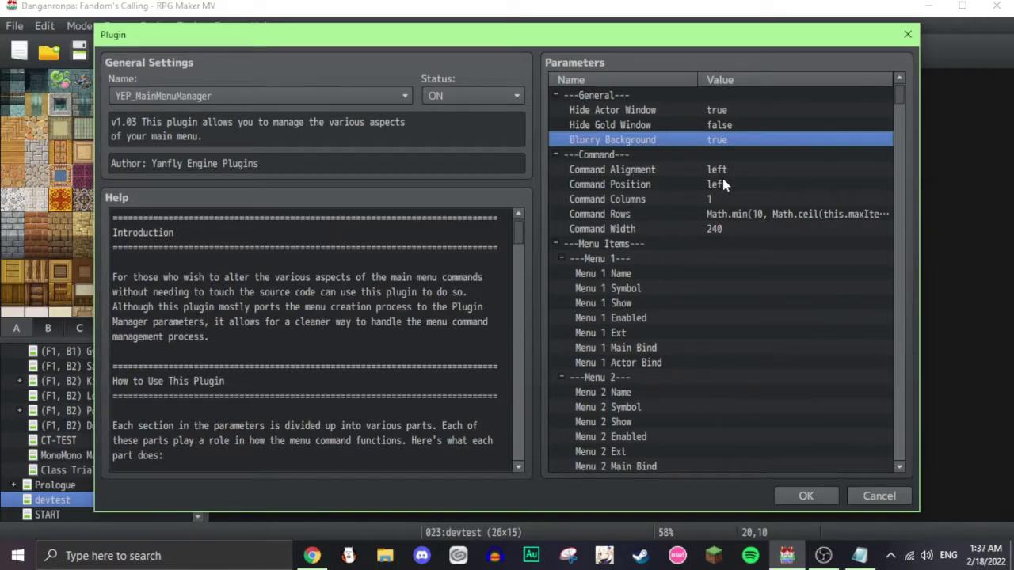
click(647, 123)
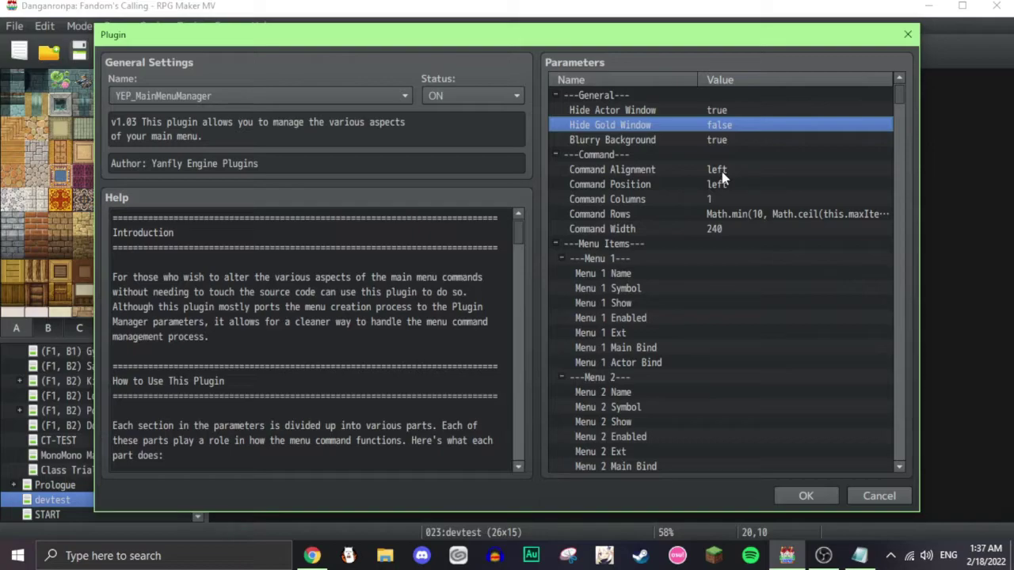
click(697, 170)
click(695, 183)
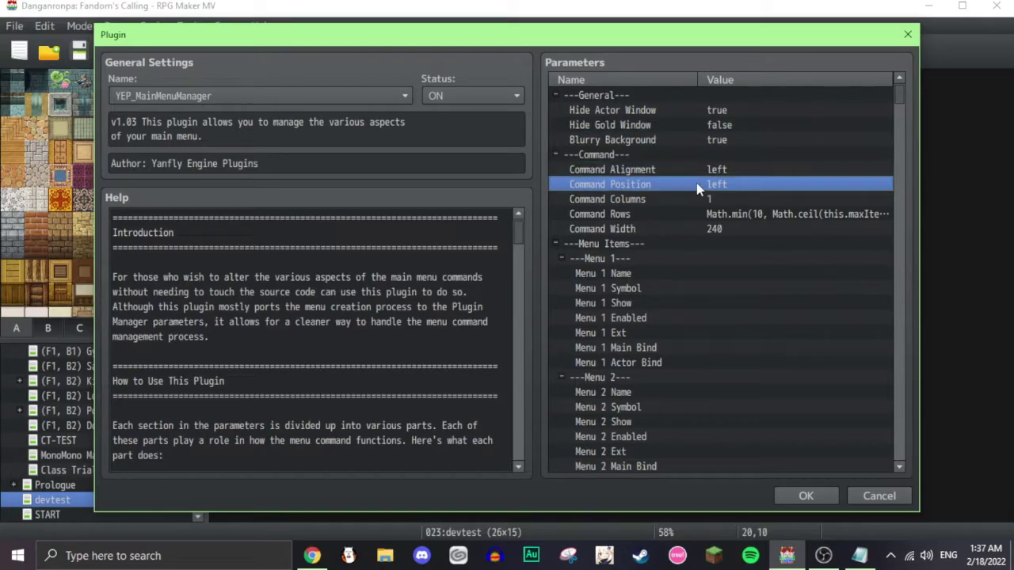
click(690, 197)
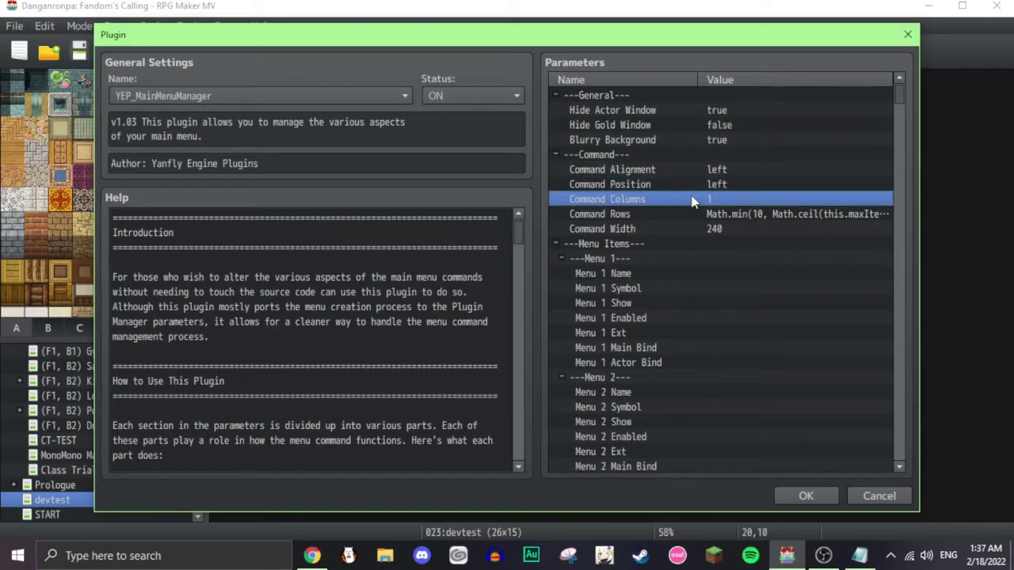
click(869, 496)
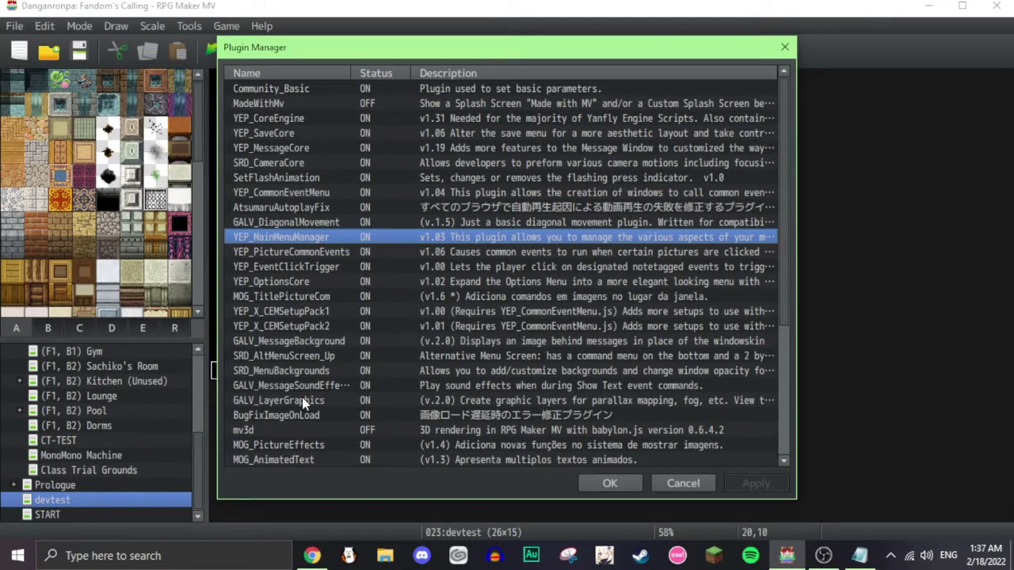
Step: Check SRD_AltMenuScreen_Up's Gold Position, Command Columns/Rows, Face Position and Y Offset, then reopen YEP_MainMenuManager
click(295, 357)
double_click(295, 357)
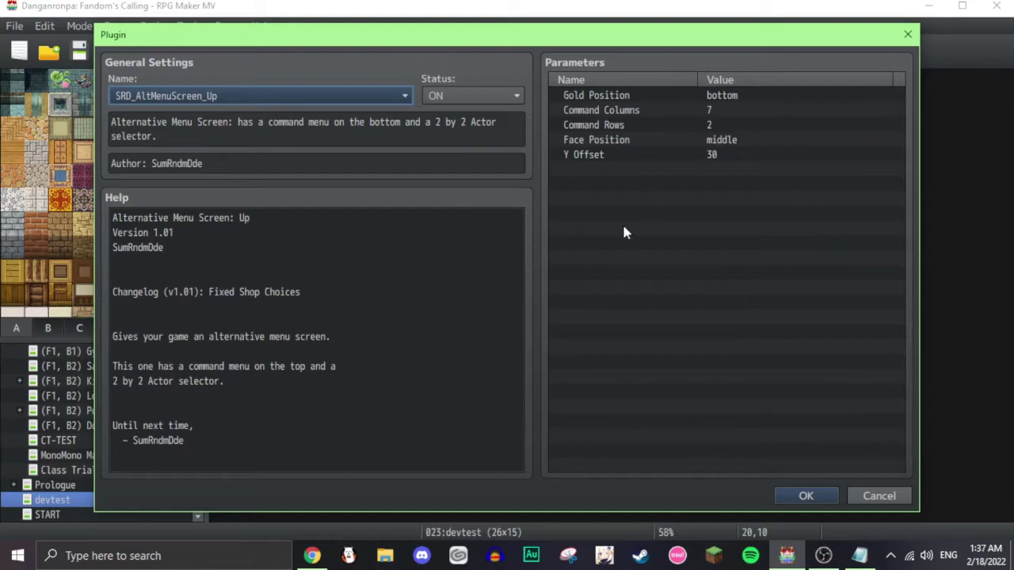
double_click(622, 94)
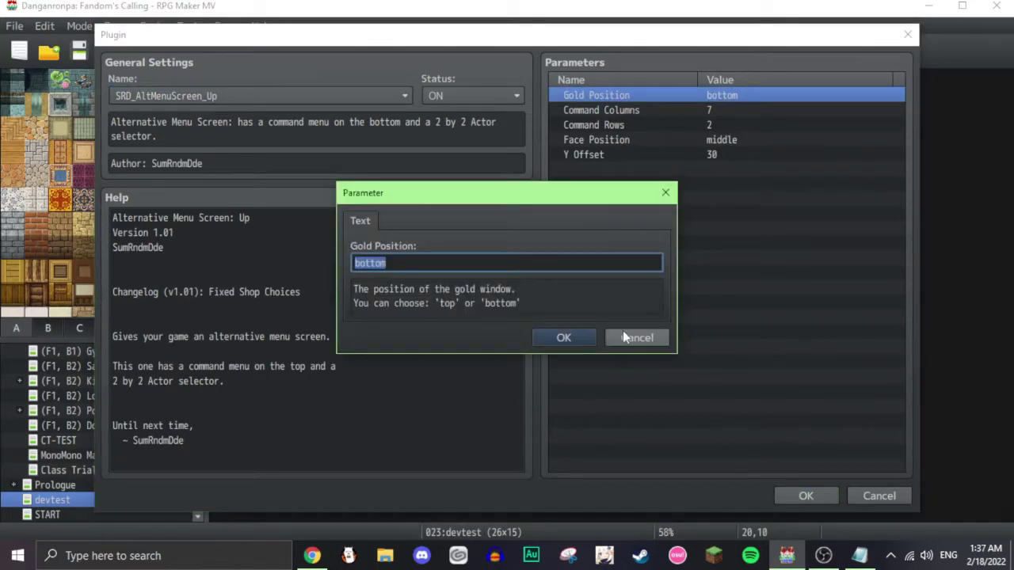
click(623, 333)
click(610, 110)
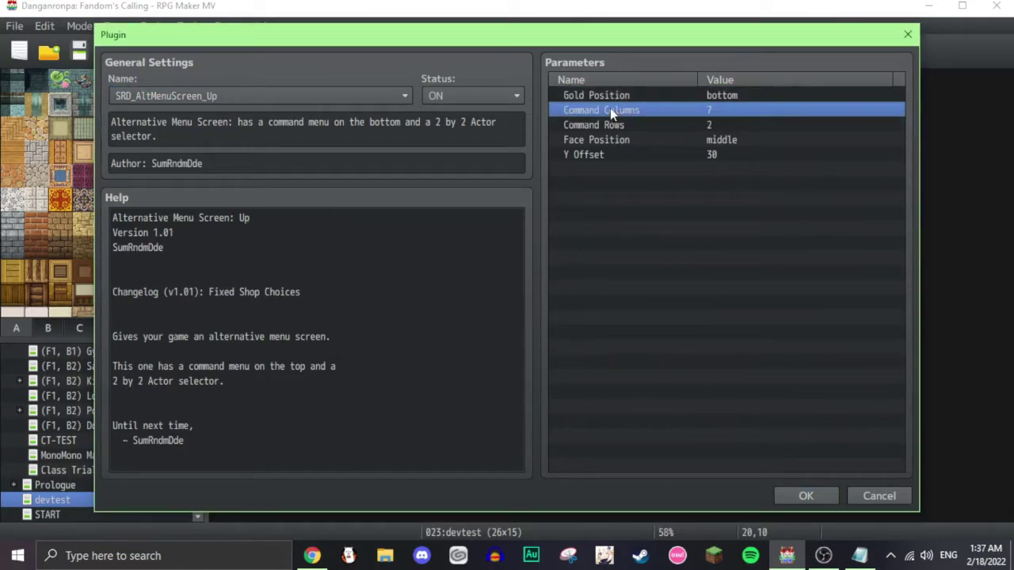
click(742, 127)
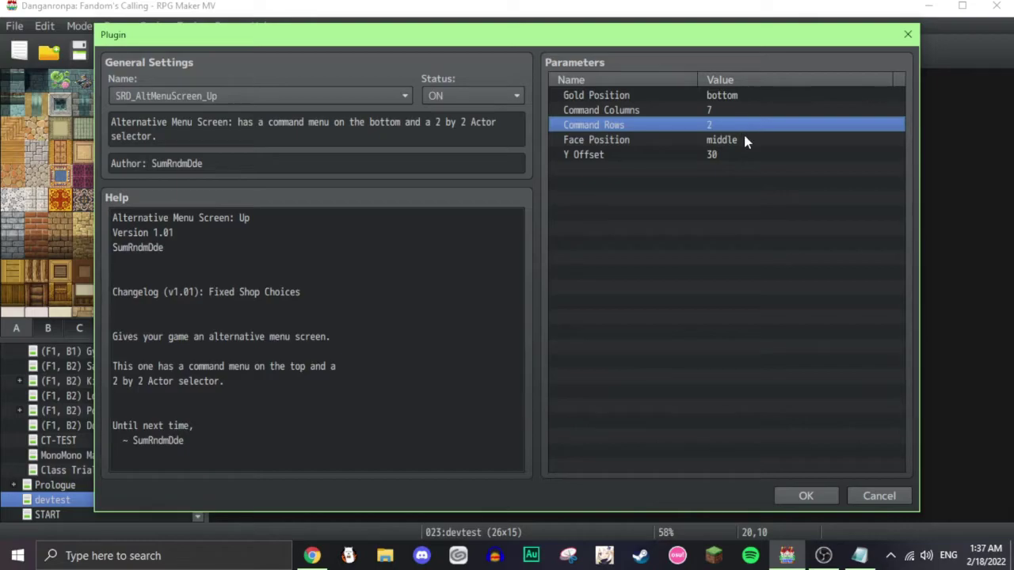
click(744, 139)
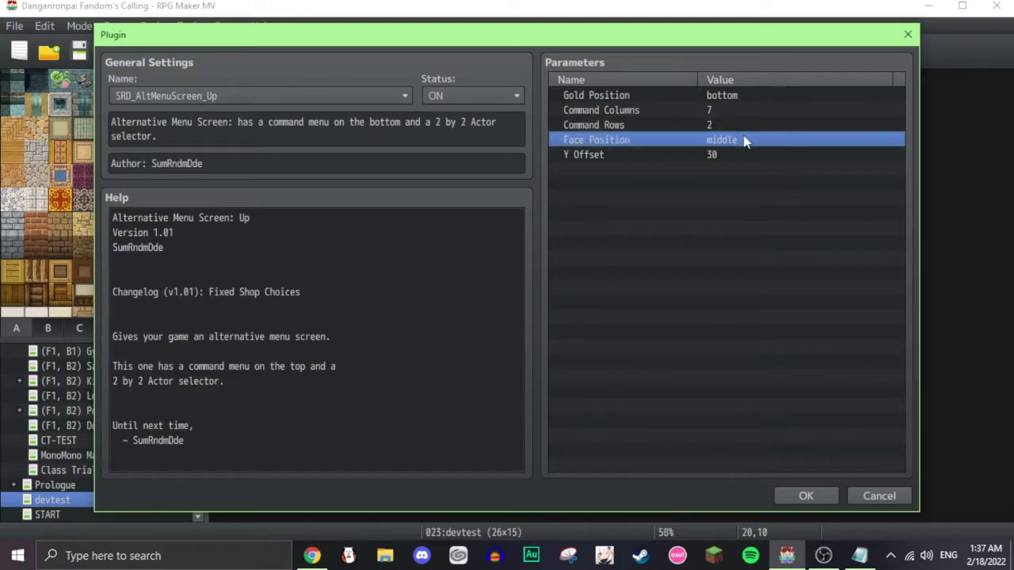
click(636, 152)
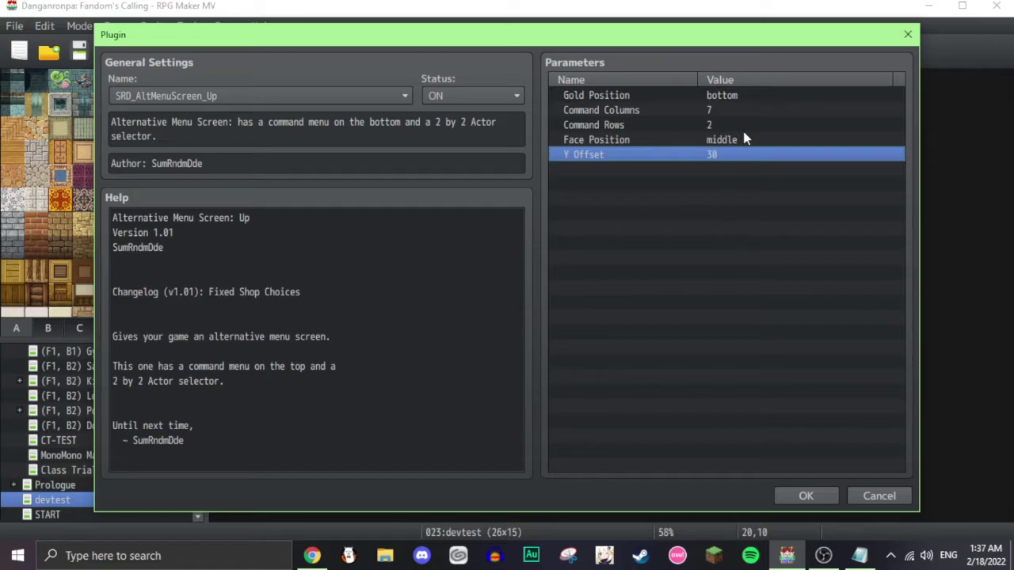
click(879, 497)
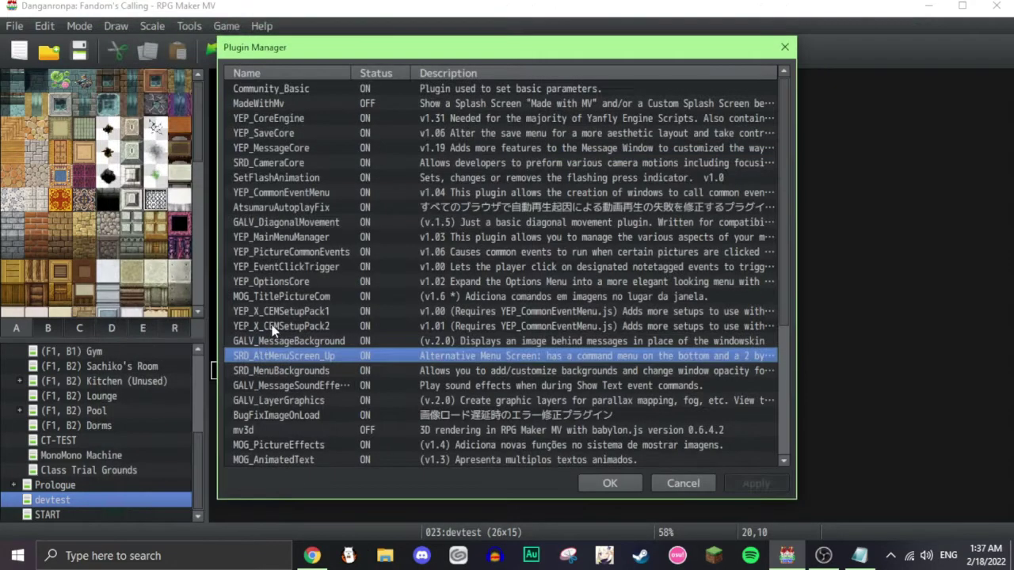
click(290, 237)
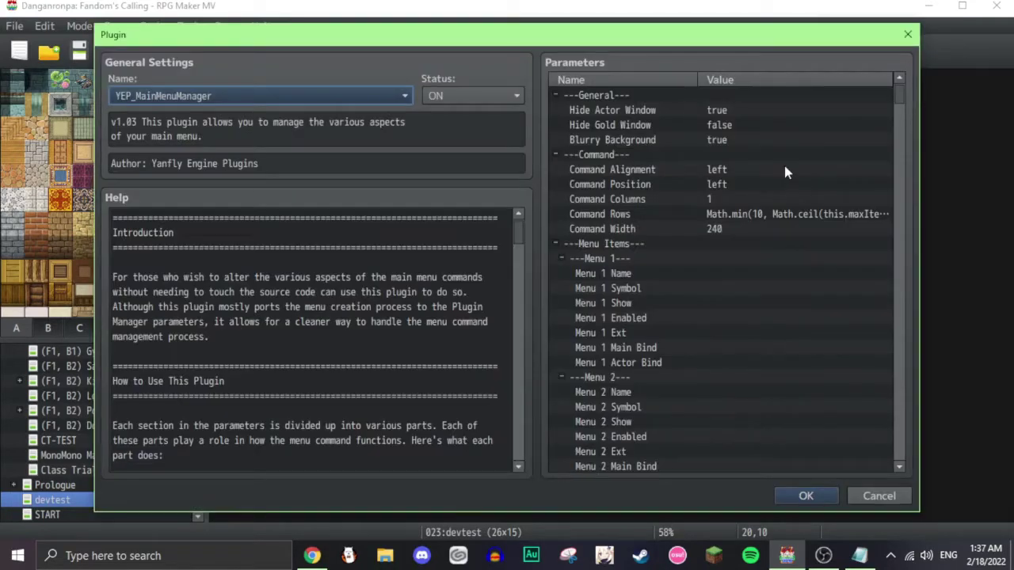
Step: Close the YEP_MainMenuManager settings and playtest to view the purple handbook menu
click(875, 495)
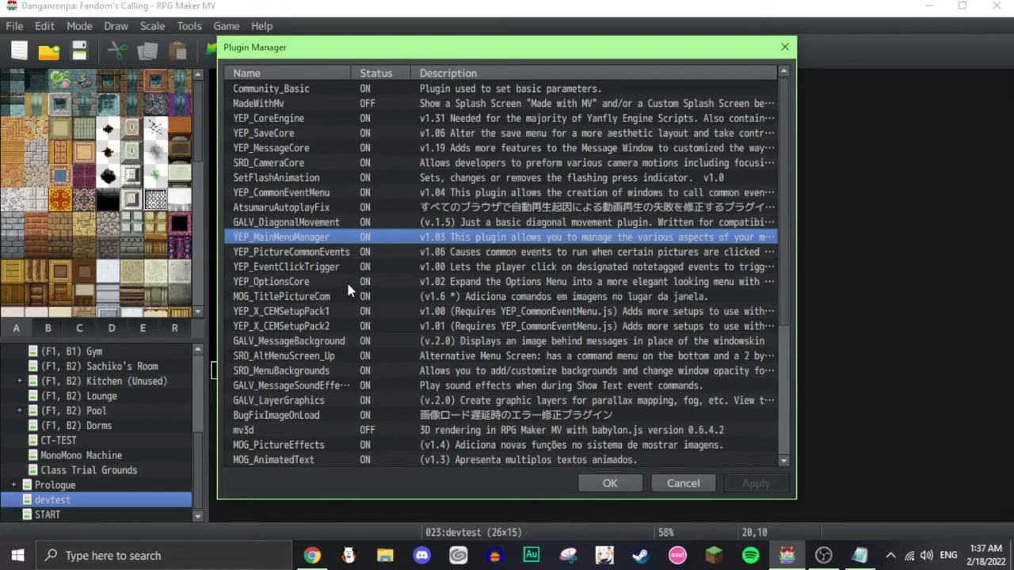
click(610, 483)
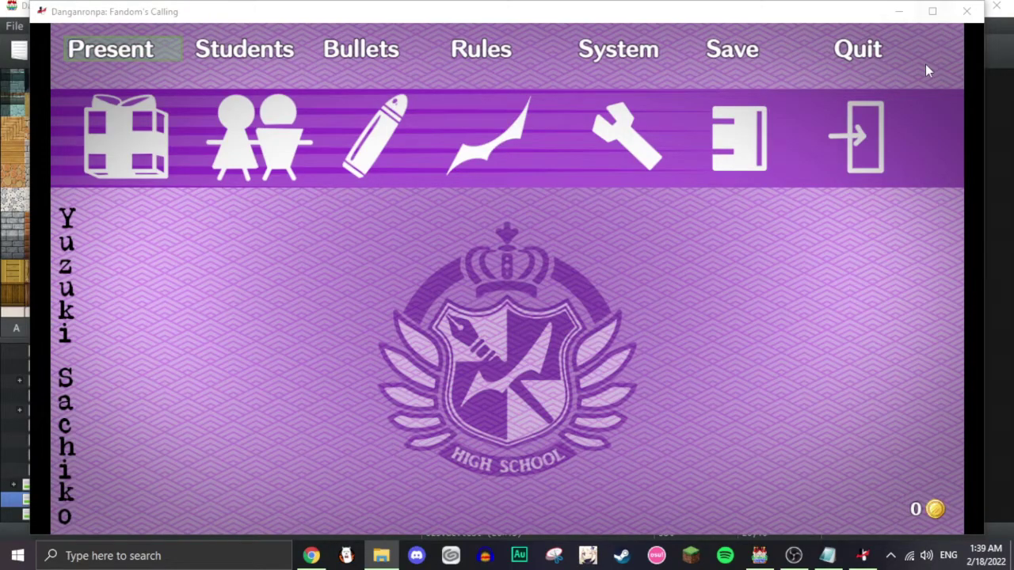
Step: Close the playtest, then look through the SRD_MenuBackgrounds parameters and cancel without changes
click(966, 11)
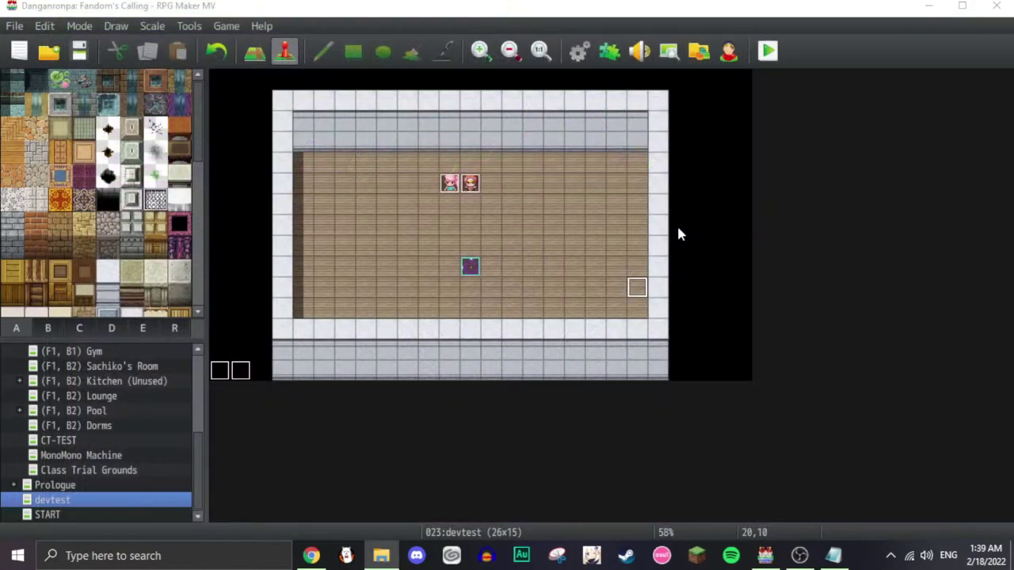
click(603, 55)
scroll(353, 285, down, 5)
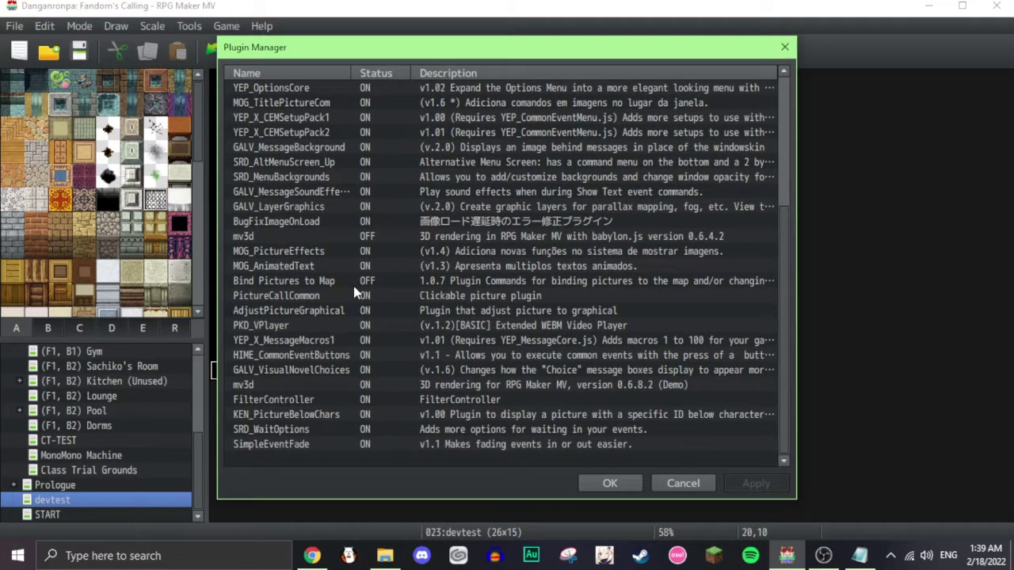
click(284, 161)
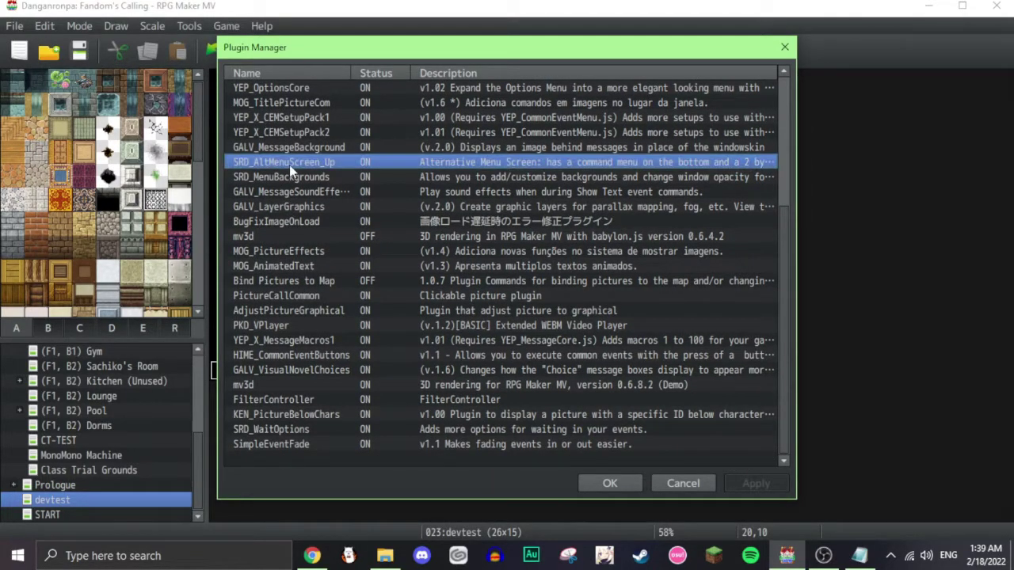
double_click(303, 179)
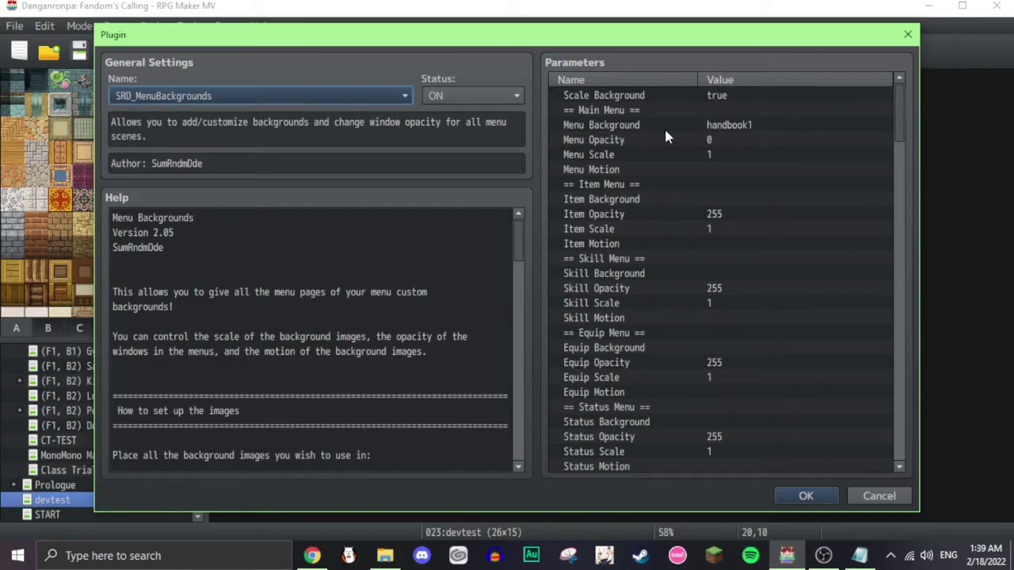
scroll(899, 153, down, 15)
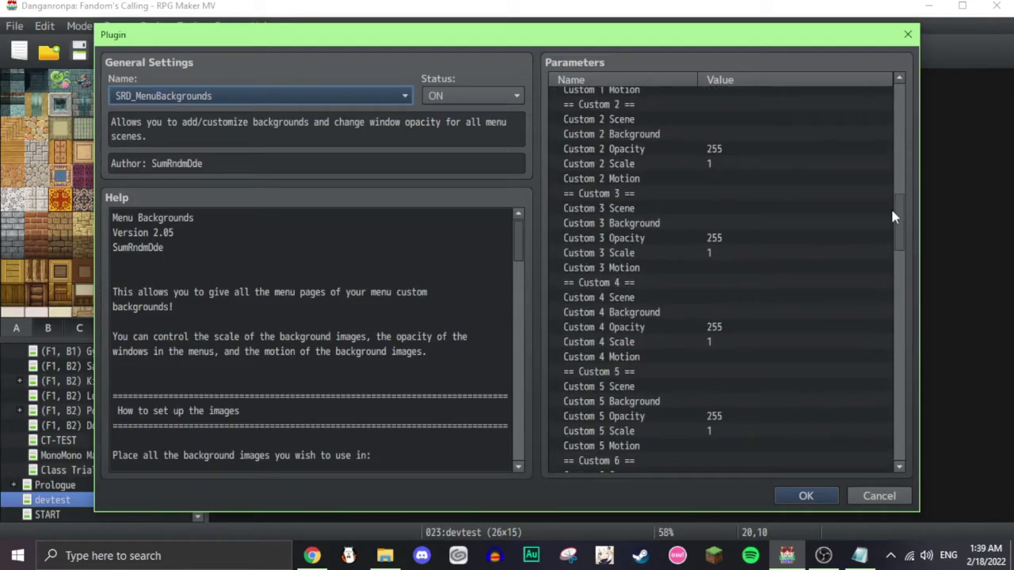
scroll(889, 168, up, 10)
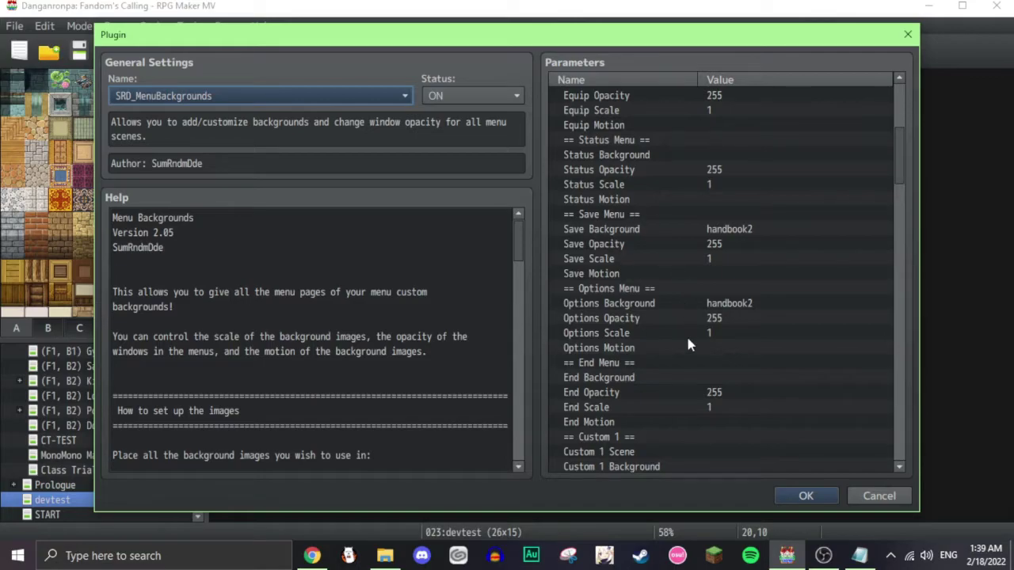
drag(890, 156, 887, 477)
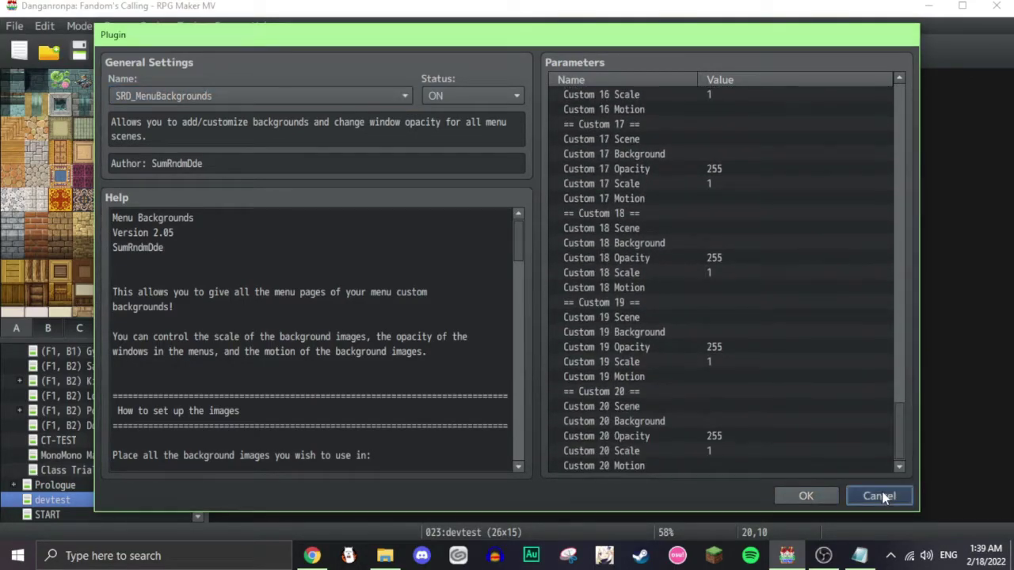
click(878, 494)
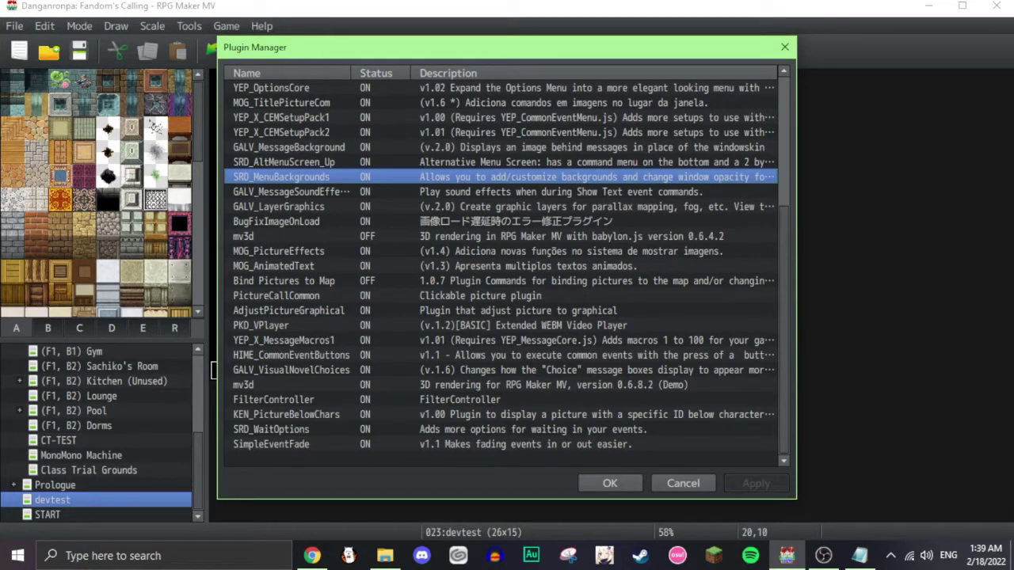
Step: Preview handbook1.png, handbook2.png and handbook3.png from the img\SumRndmDde\menu folder
click(385, 555)
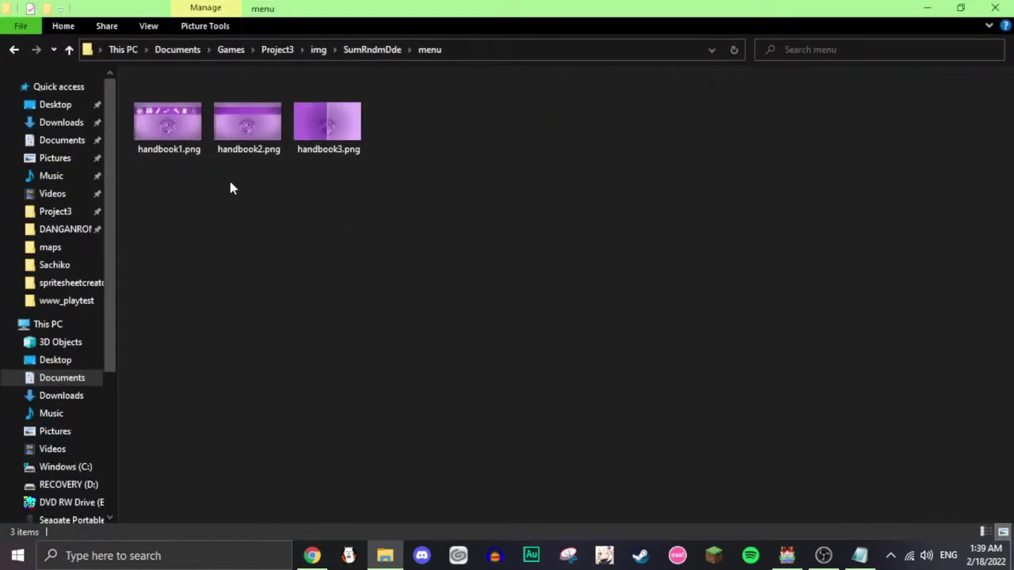
double_click(205, 119)
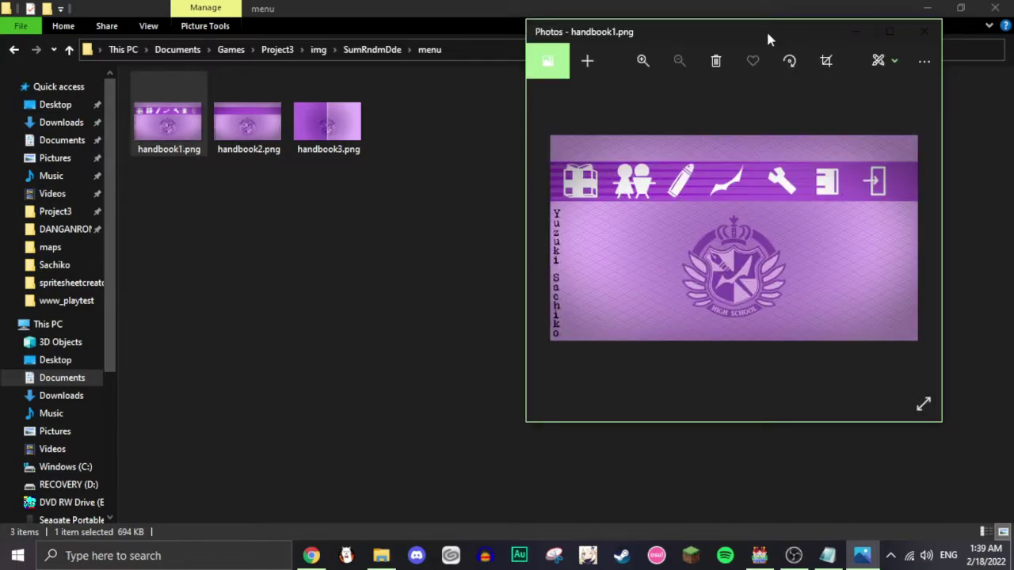
click(921, 229)
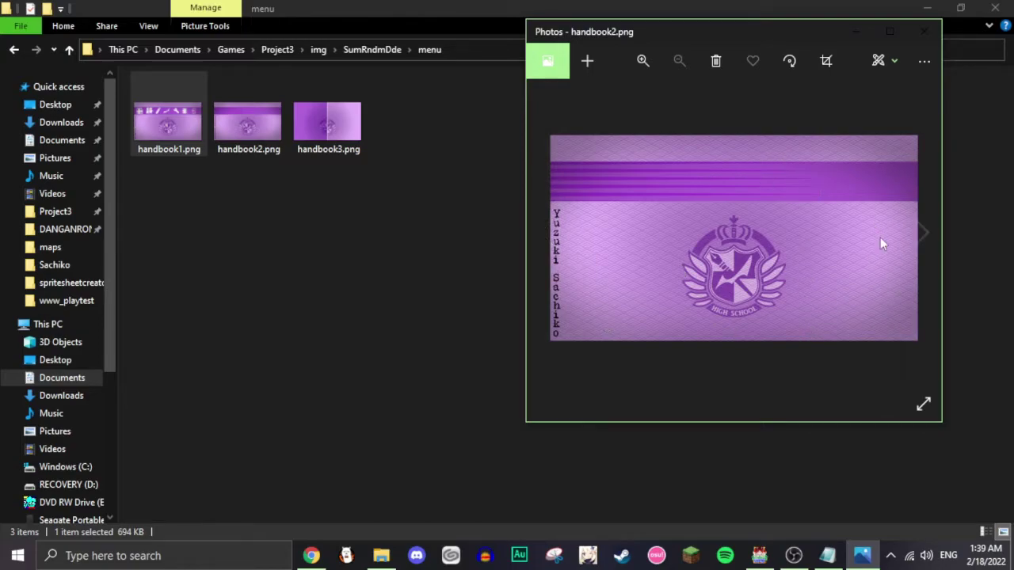
click(921, 231)
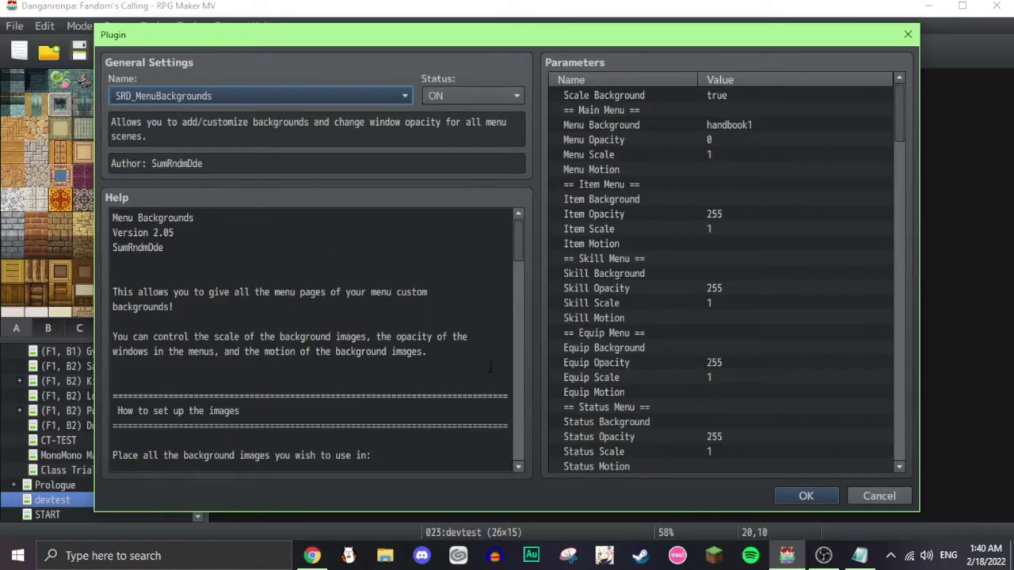
Step: Highlight the SumRndmDde/menu path in the help, check Menu Background handbook1, and cancel
drag(519, 243, 519, 275)
drag(137, 266, 469, 362)
click(379, 303)
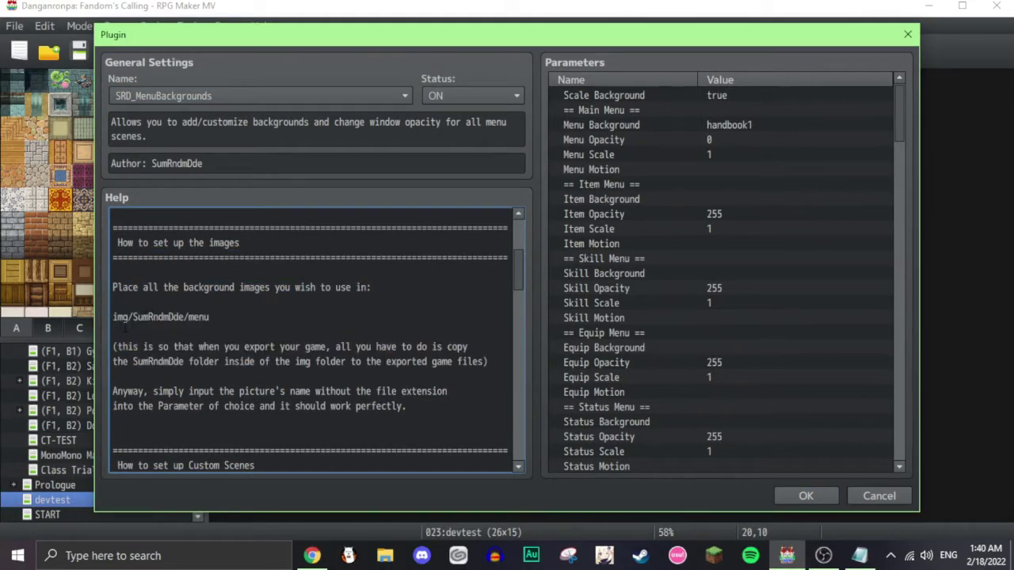
drag(132, 318, 229, 315)
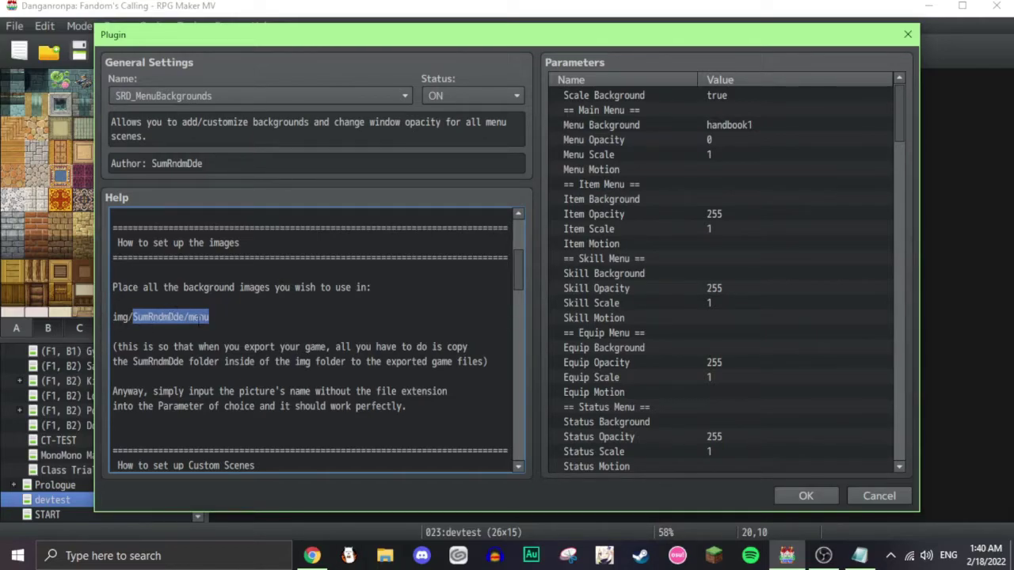
drag(188, 317, 235, 316)
click(234, 317)
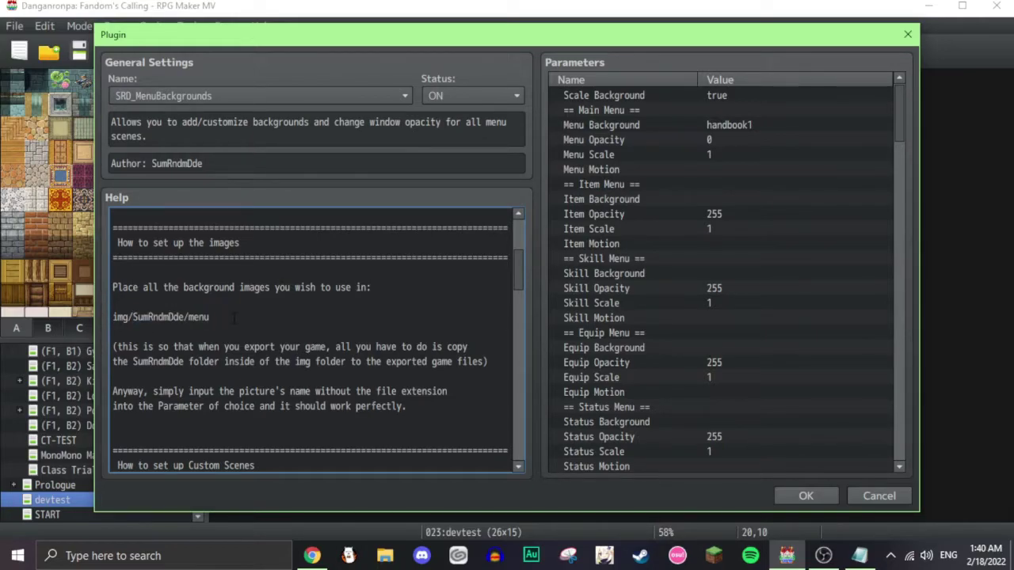
click(759, 125)
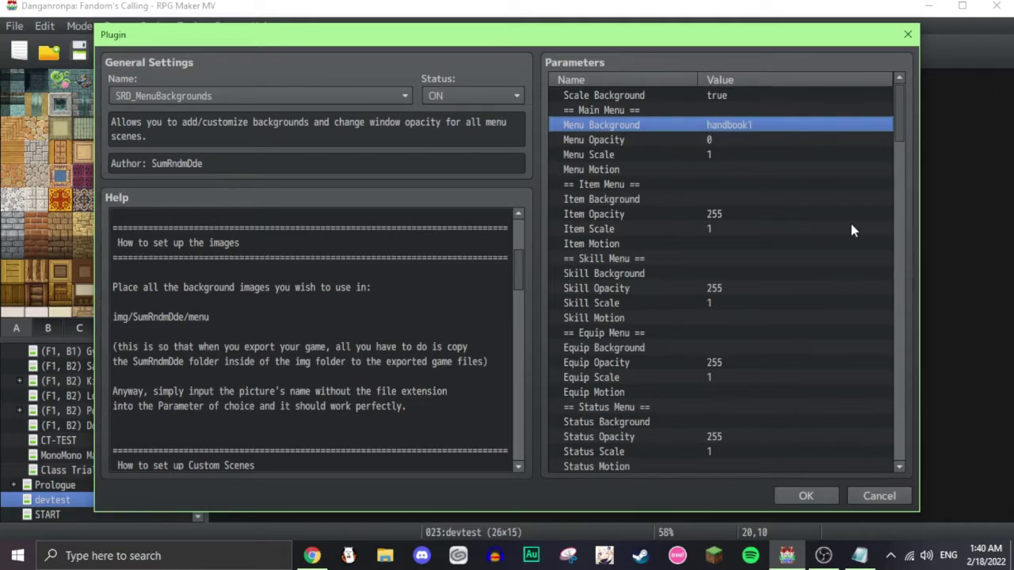
drag(900, 120, 903, 168)
click(878, 496)
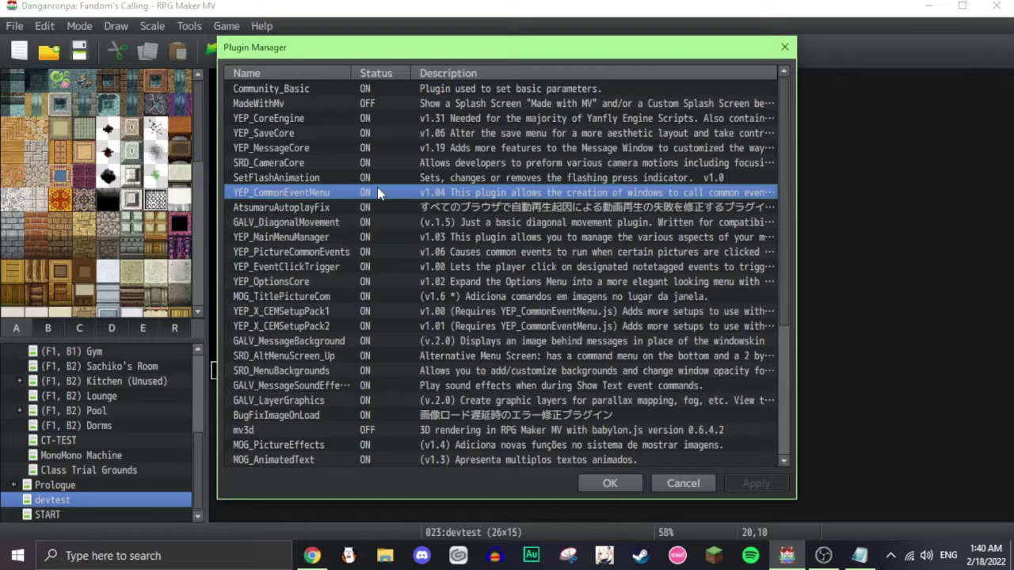
click(347, 311)
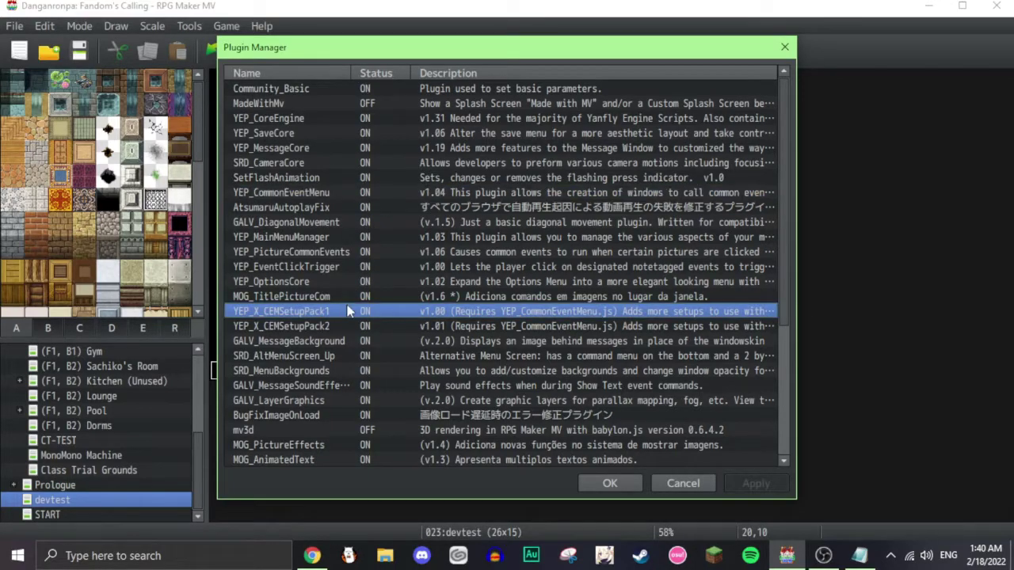
click(355, 327)
key(Up)
key(Down)
key(Up)
key(Down)
key(Up)
click(352, 341)
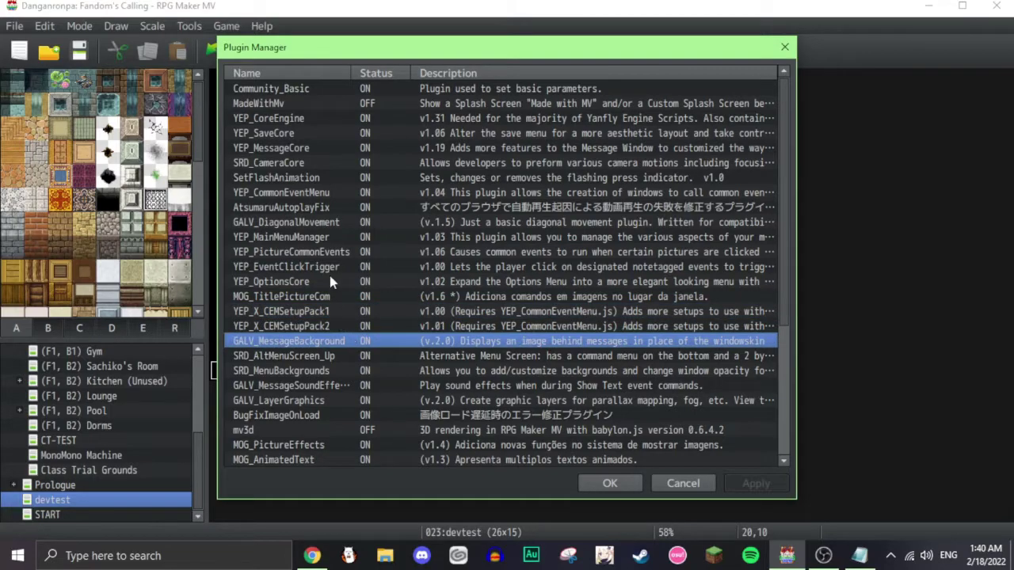
click(345, 193)
click(353, 311)
key(Down)
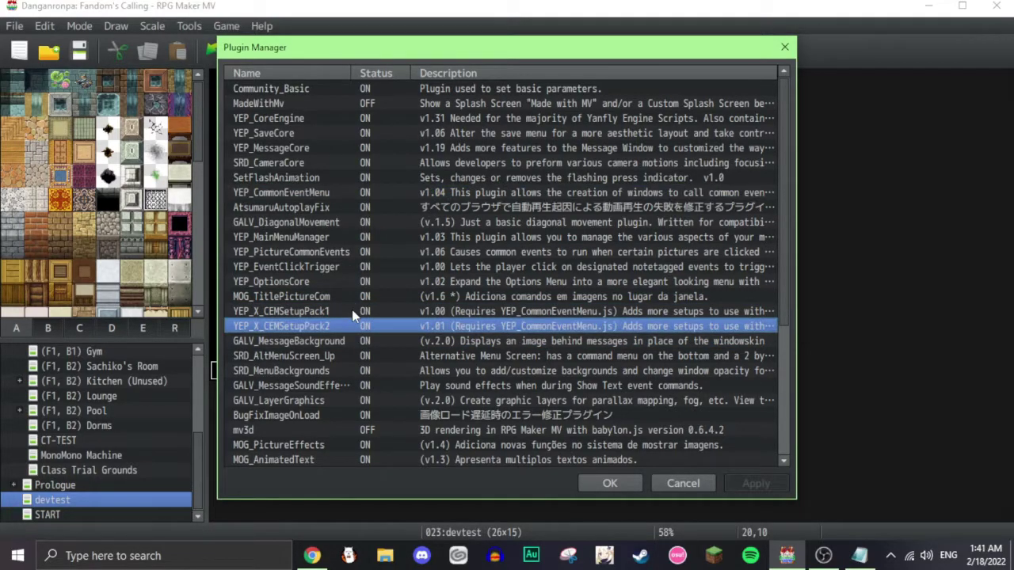
click(354, 316)
click(360, 325)
key(Escape)
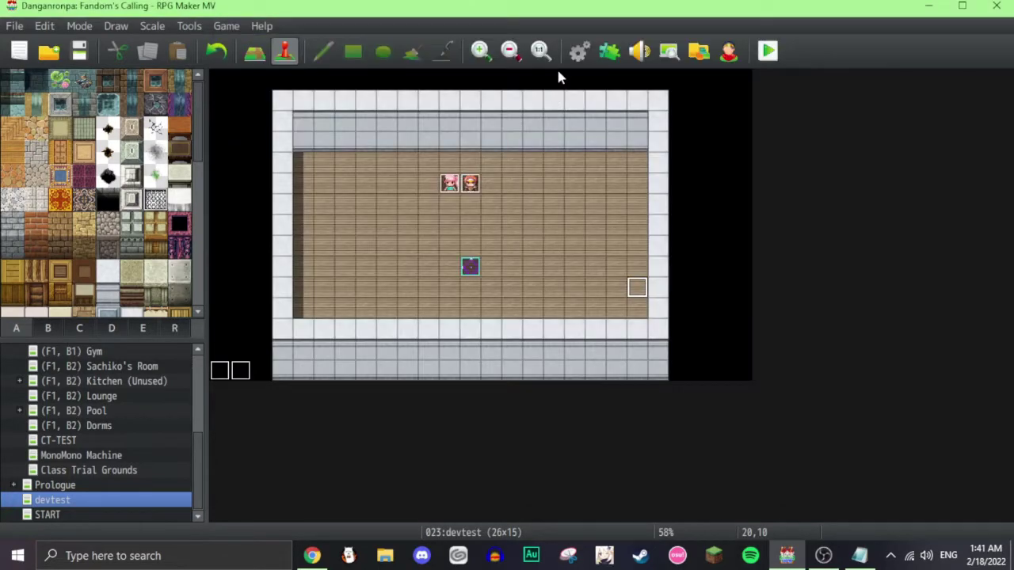
click(596, 61)
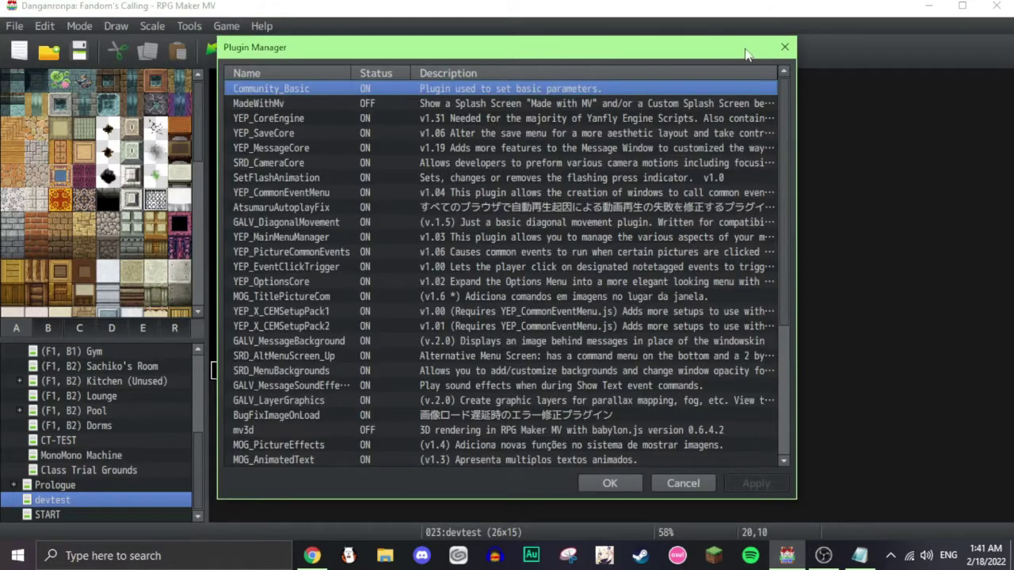
click(784, 46)
Step: Compare the 0001 Presents and 0002 Students common events, ending on Presents
click(577, 52)
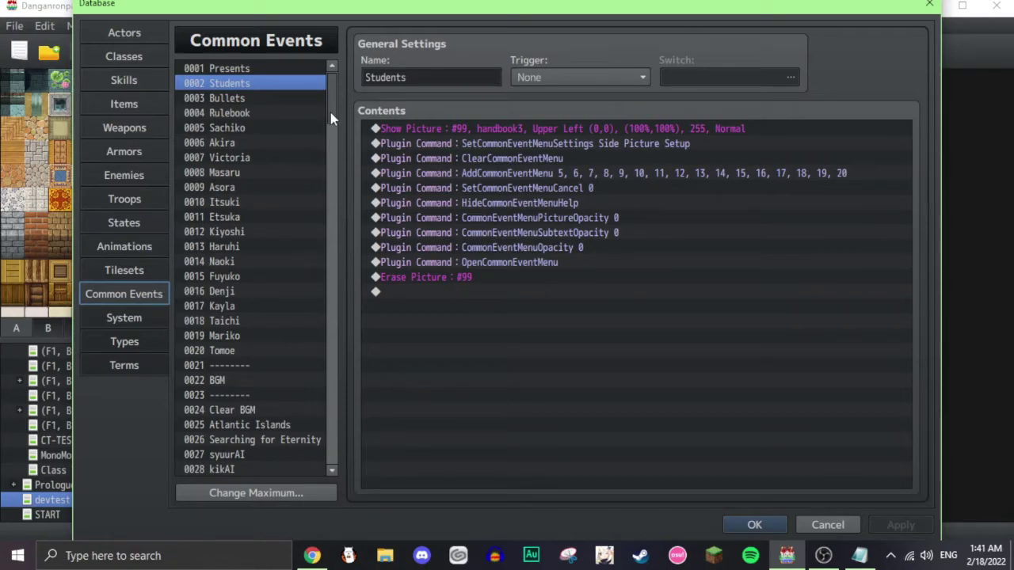
click(293, 73)
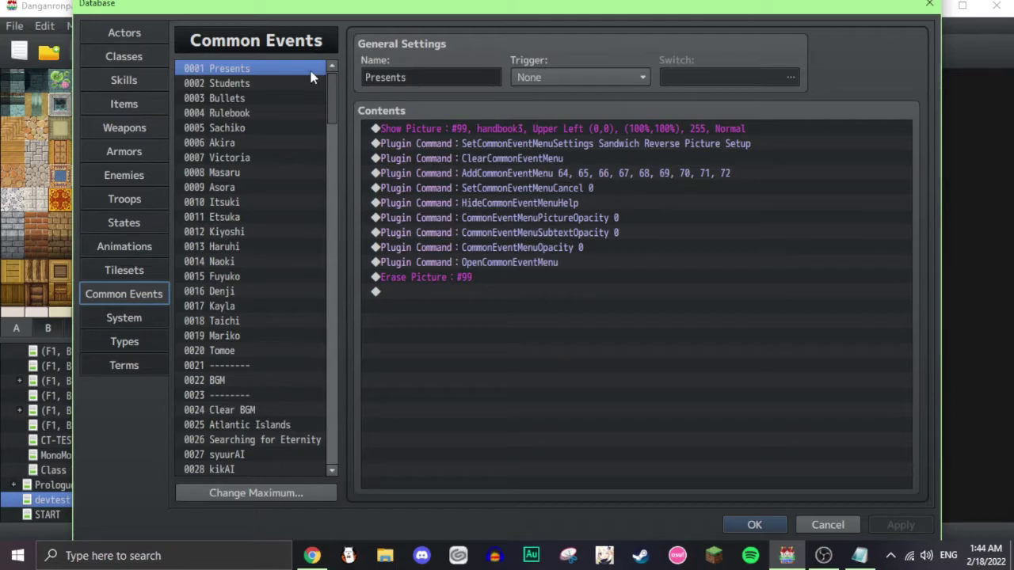
click(304, 84)
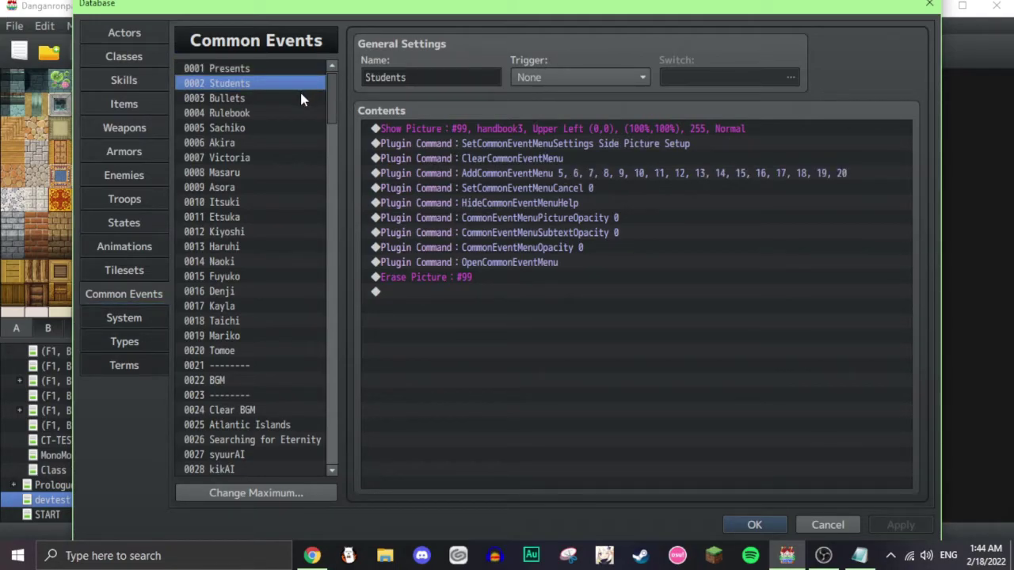
click(285, 69)
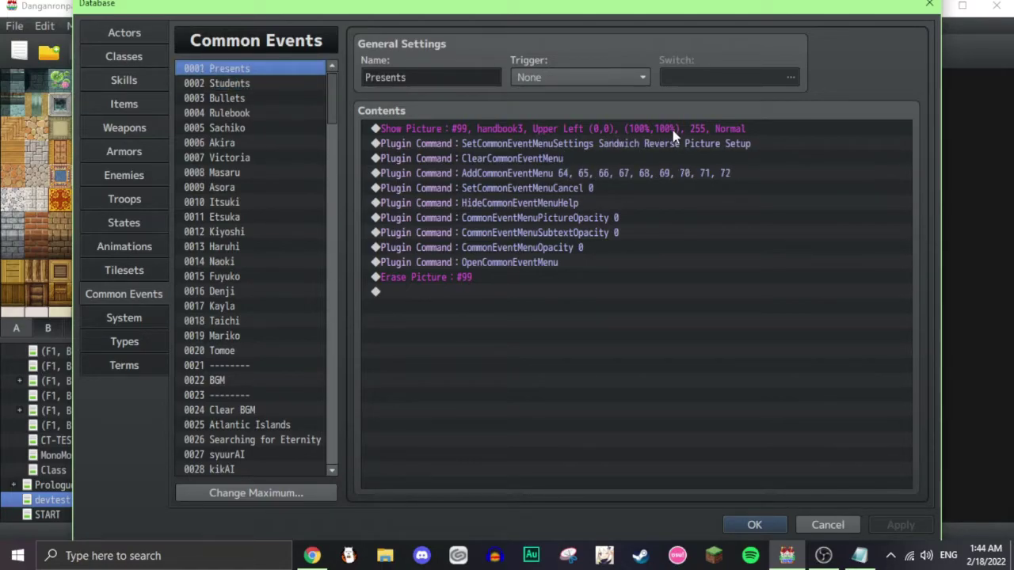
Step: Confirm Show Picture uses handbook3, then highlight the SetCommonEventMenuSettings plugin command's setup name
double_click(644, 130)
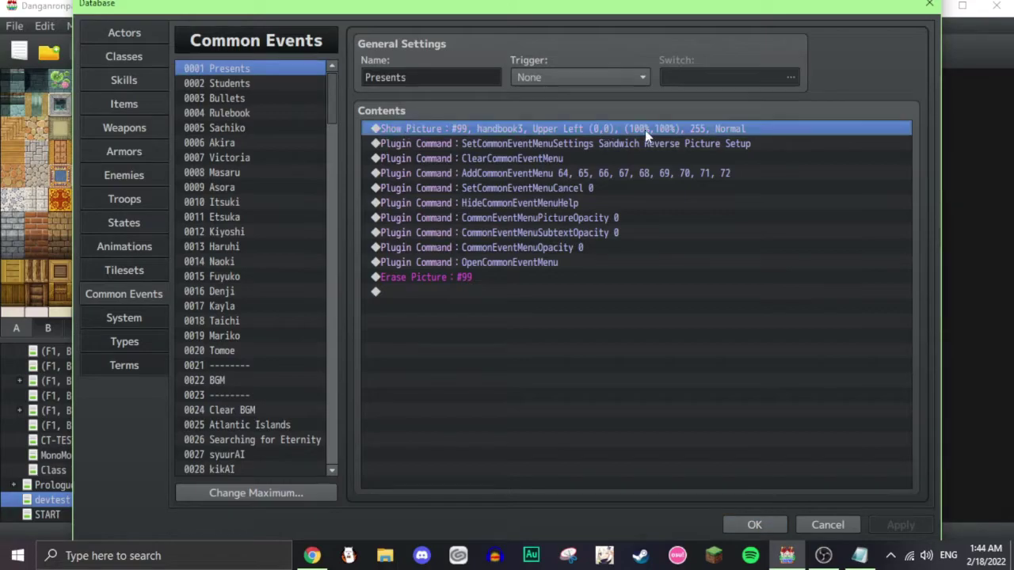
click(657, 202)
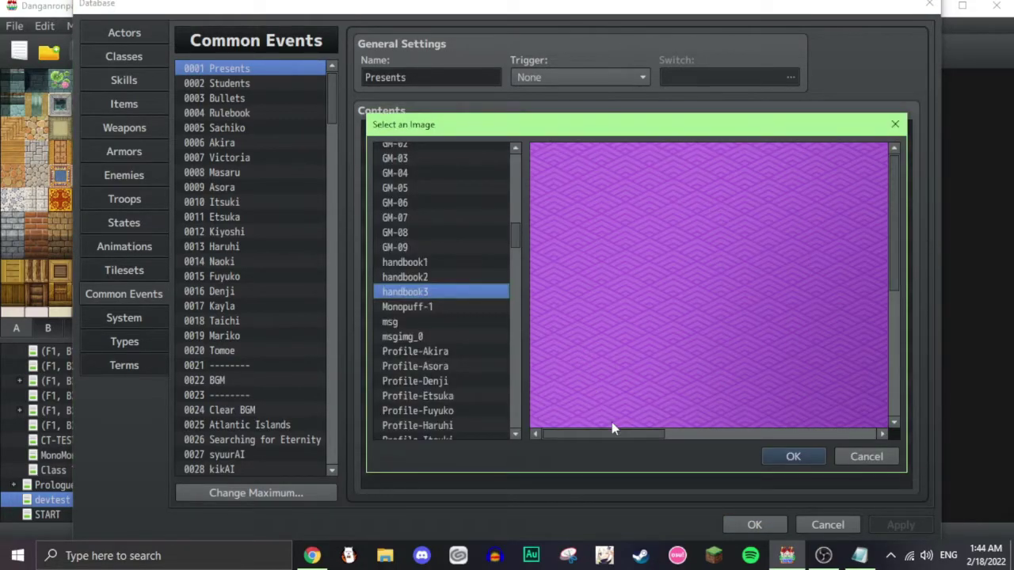
drag(620, 434, 716, 396)
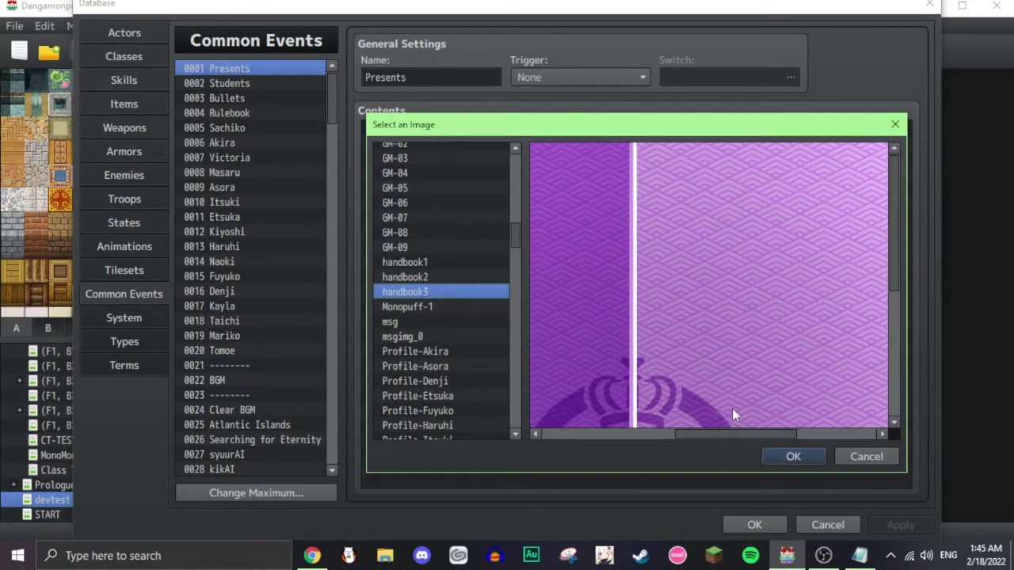
click(863, 457)
click(760, 441)
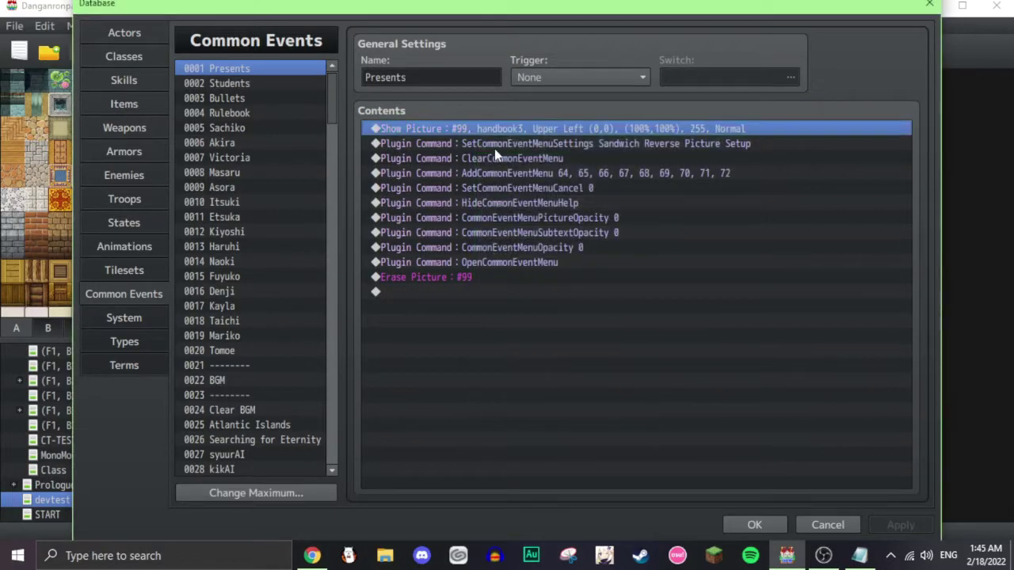
double_click(494, 147)
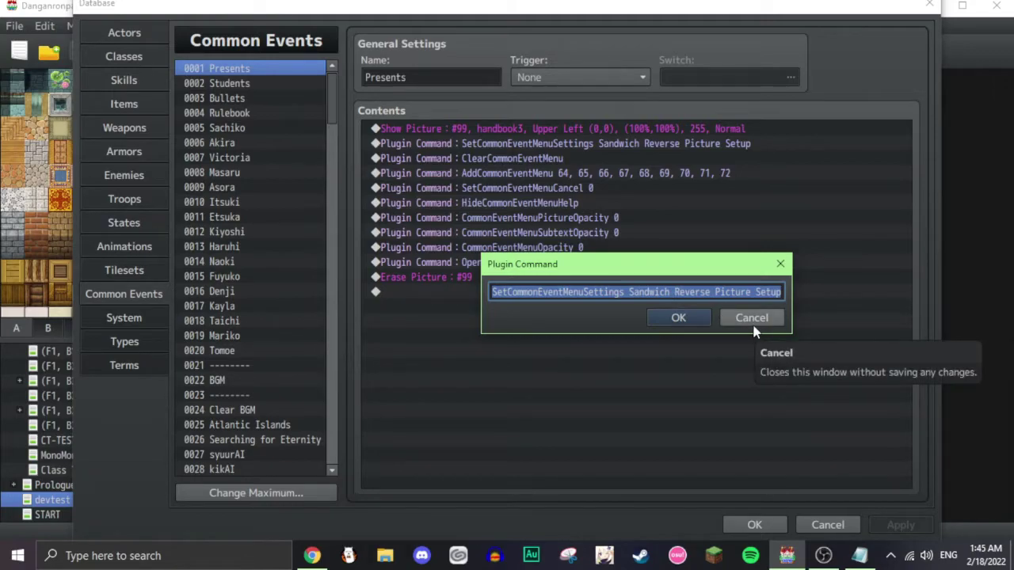
drag(629, 291, 783, 292)
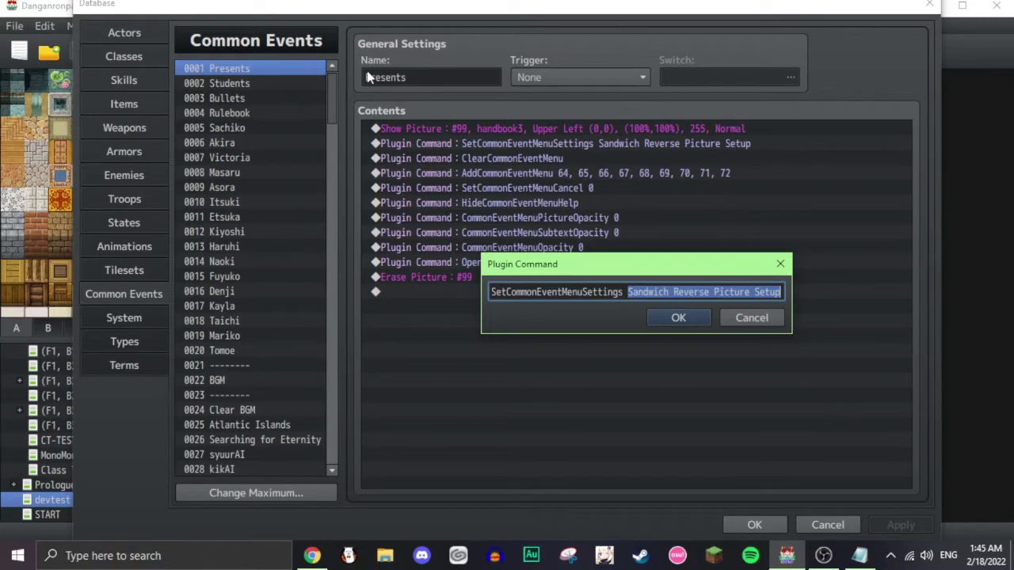
Step: Cancel the plugin command and inspect the ClearCommonEventMenu and AddCommonEventMenu commands
click(748, 318)
click(478, 159)
key(Insert)
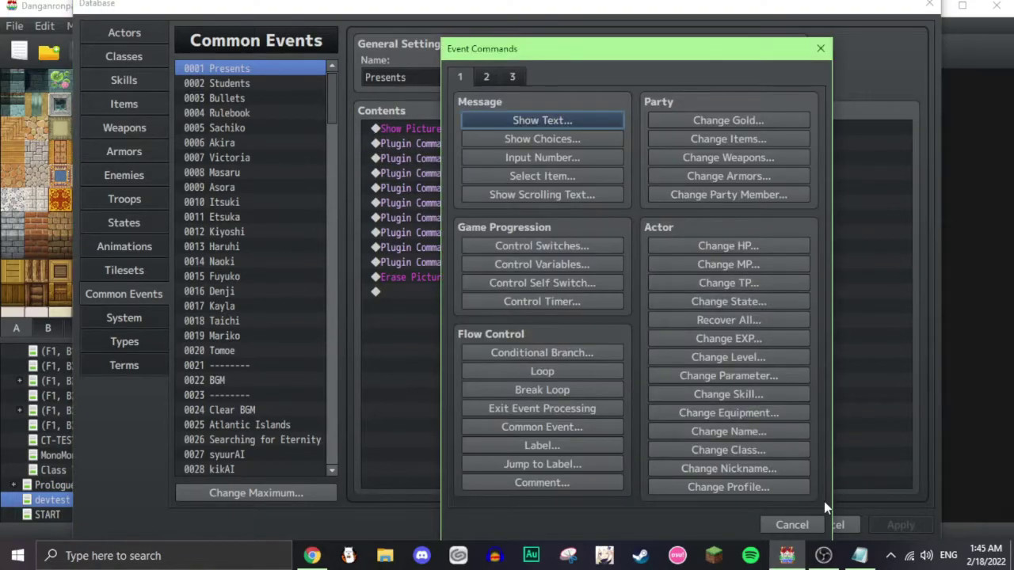
click(786, 525)
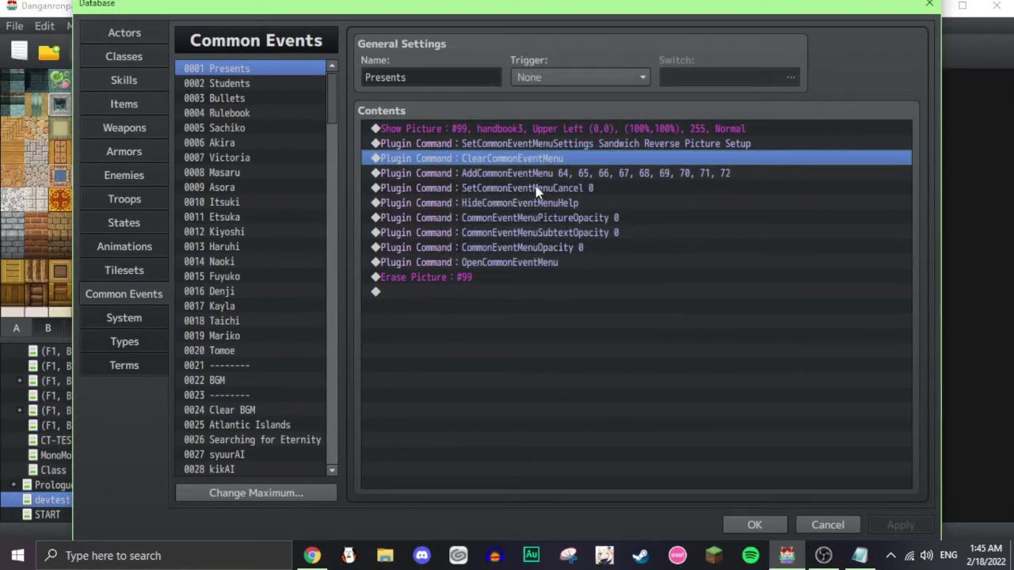
click(542, 174)
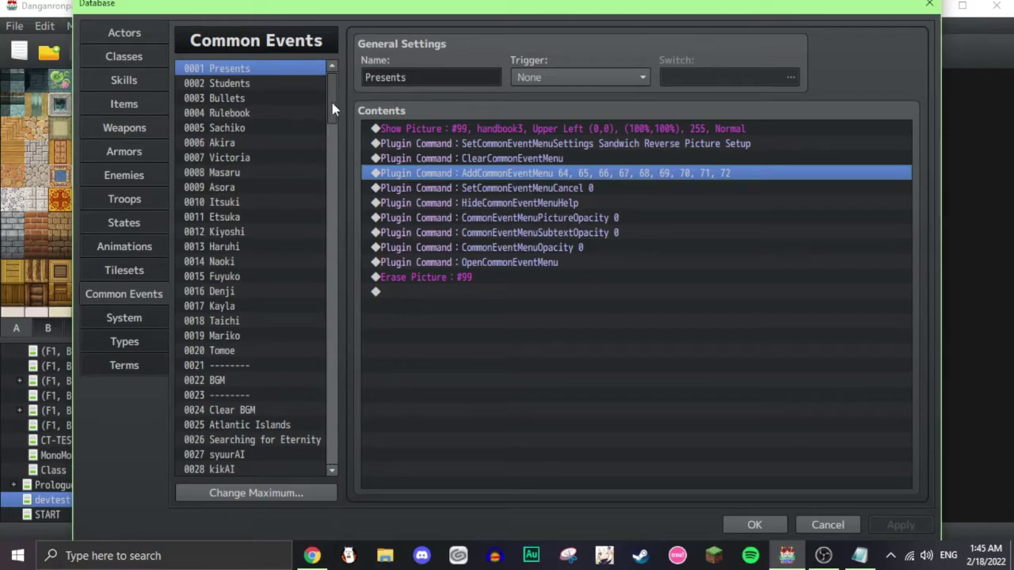
Step: Browse the item gift events like Mineral Water and Etsuka's Undergarments, then select 0002 Students
drag(331, 103, 333, 194)
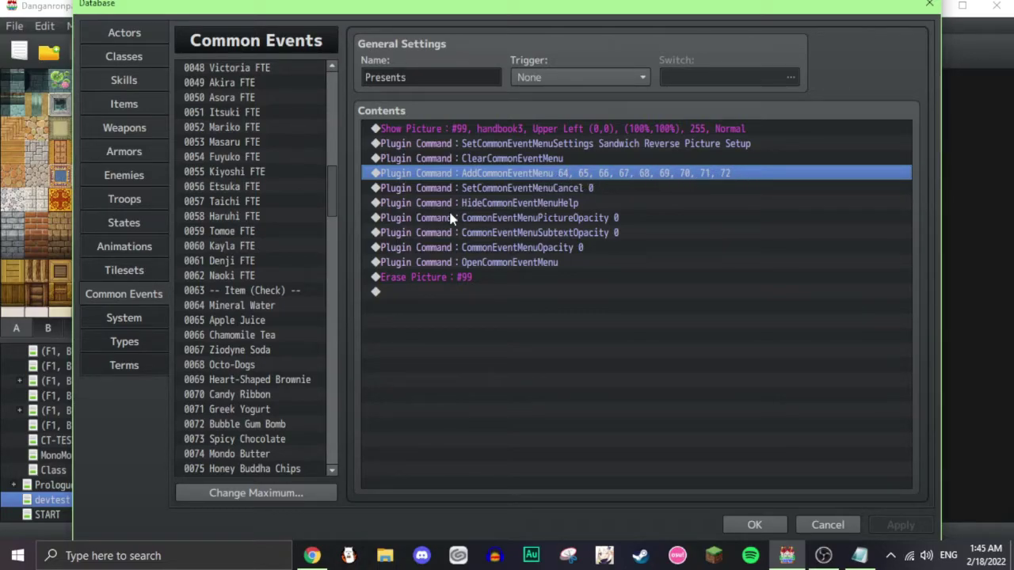
scroll(261, 356, down, 2)
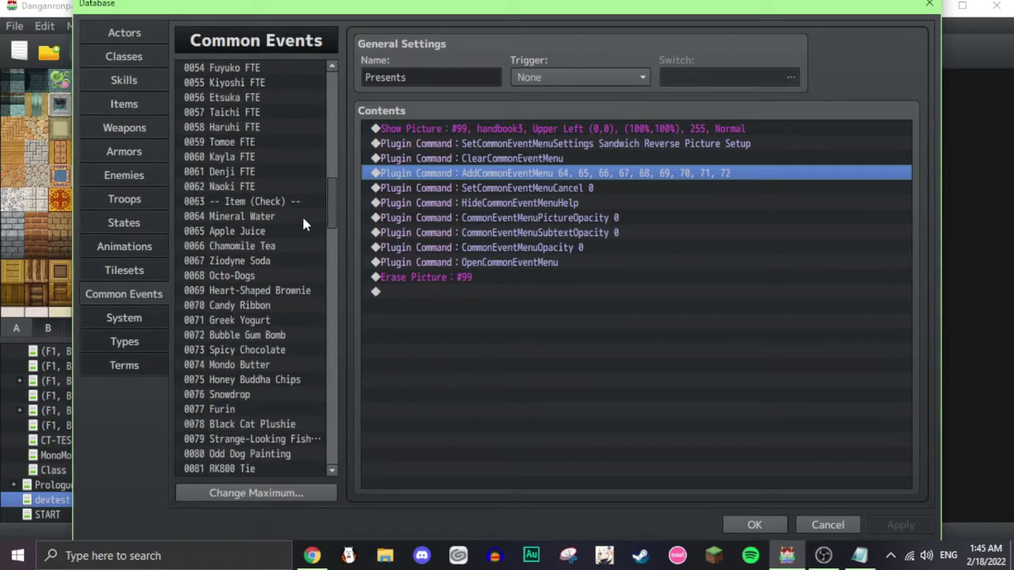
click(249, 221)
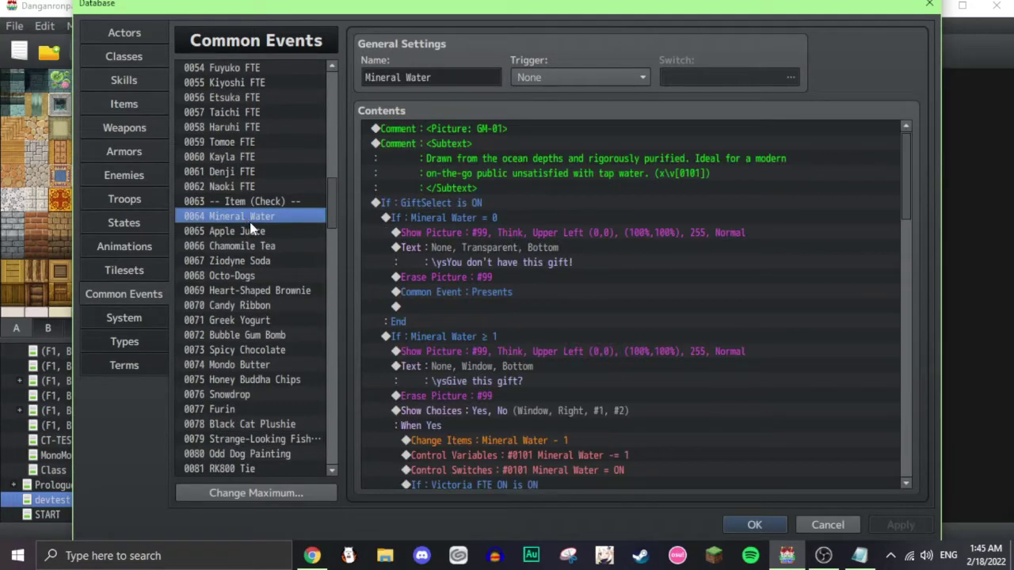
key(Down)
key(Down)
key(Down)
key(Down)
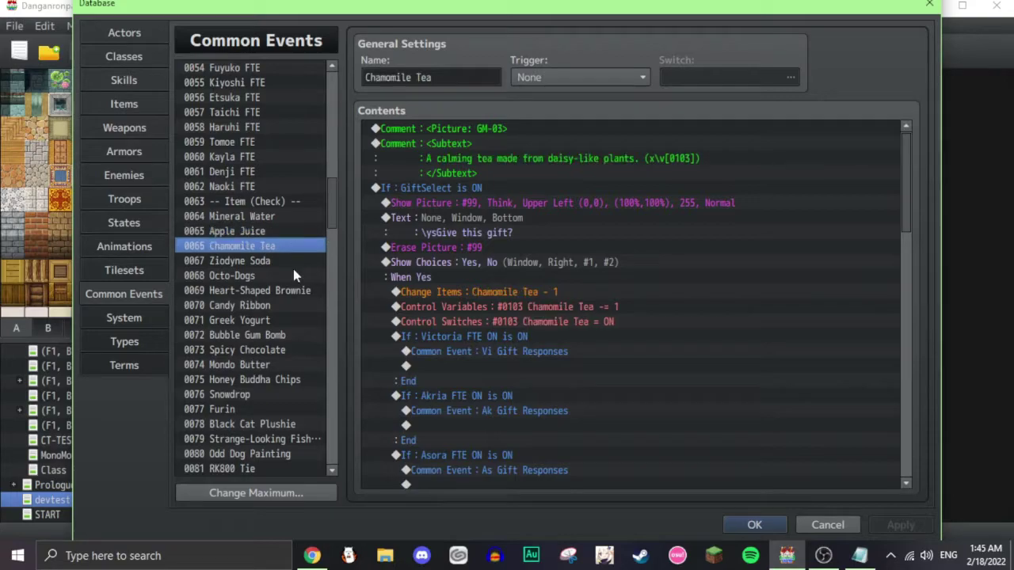
click(331, 245)
drag(333, 251, 354, 95)
click(286, 221)
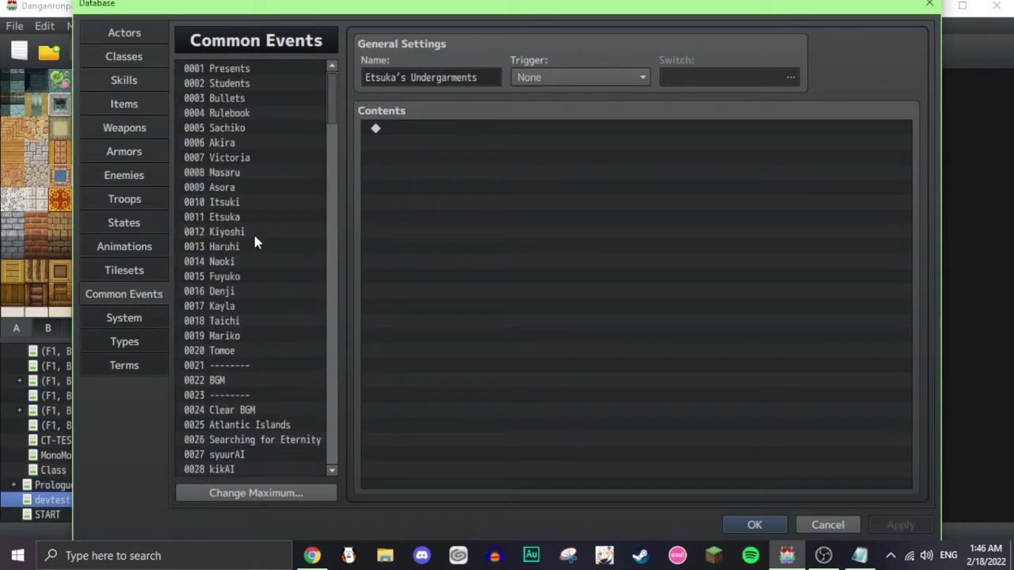
click(255, 82)
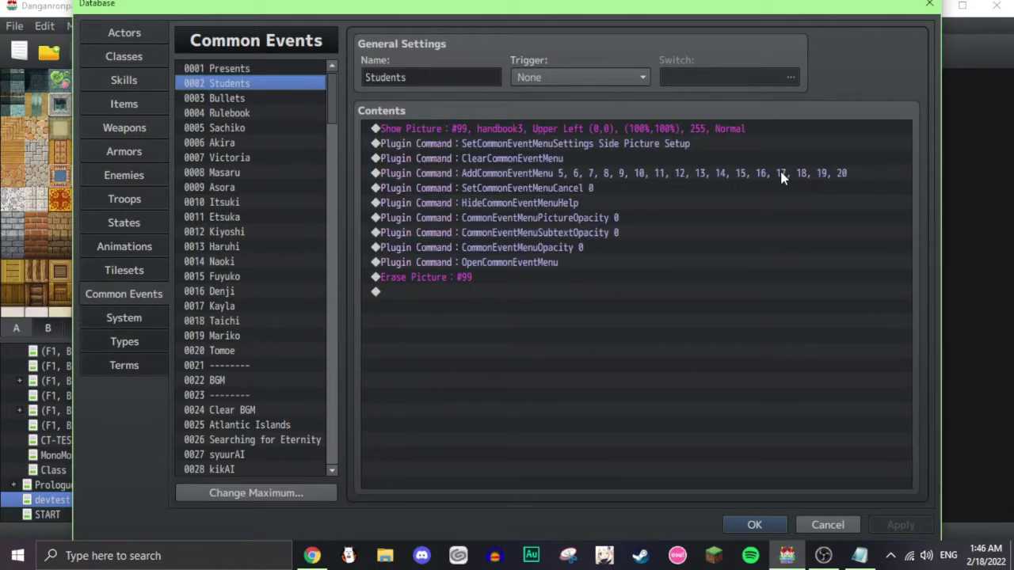
click(238, 127)
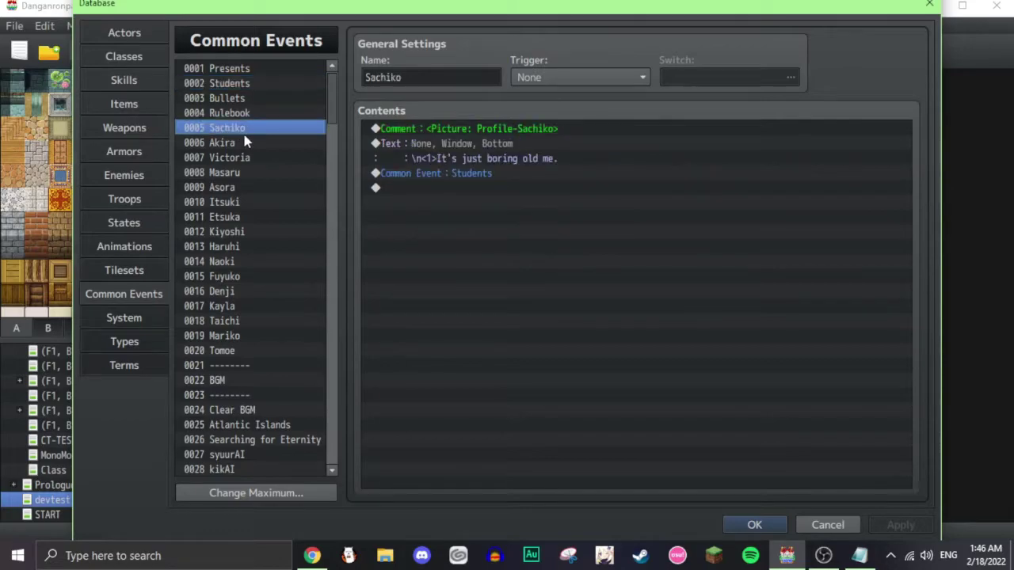
click(245, 142)
click(247, 157)
click(249, 173)
click(248, 187)
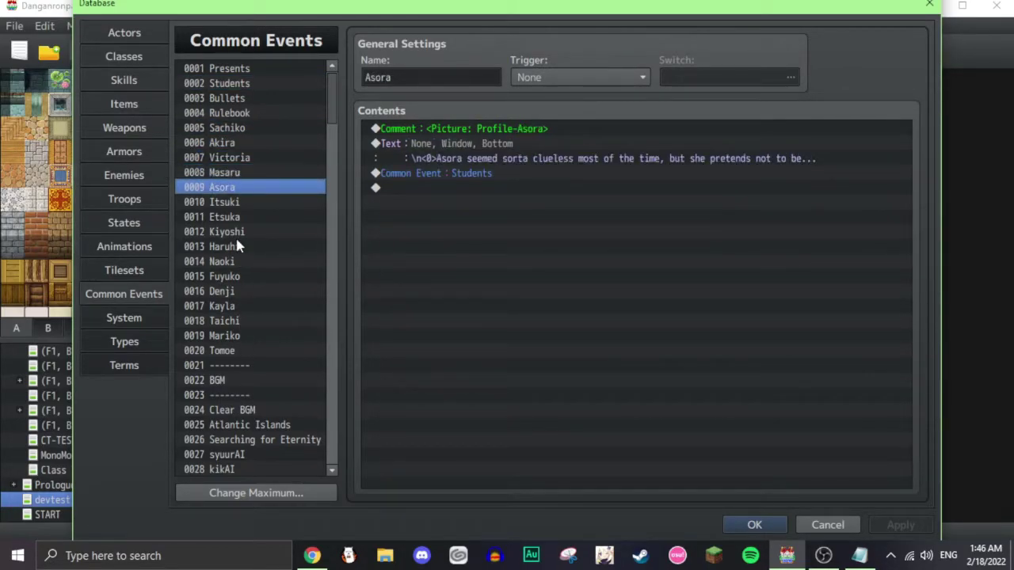
click(292, 70)
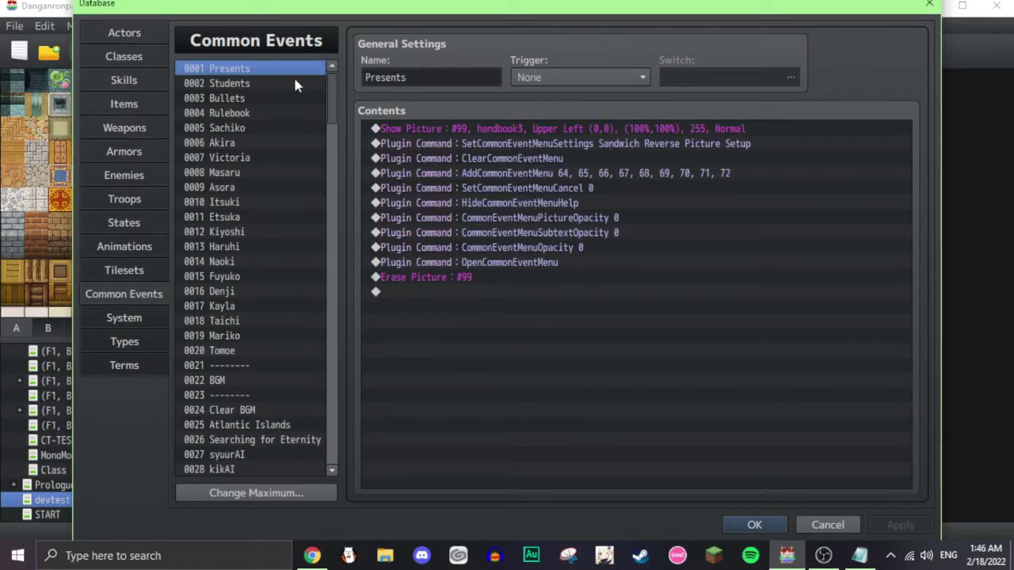
click(294, 81)
click(294, 66)
click(301, 83)
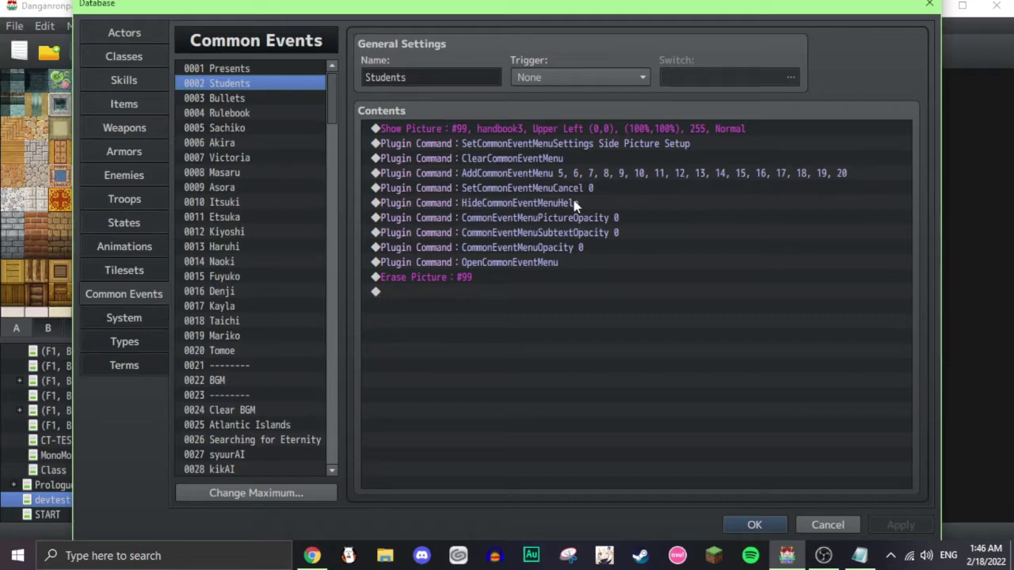
click(515, 204)
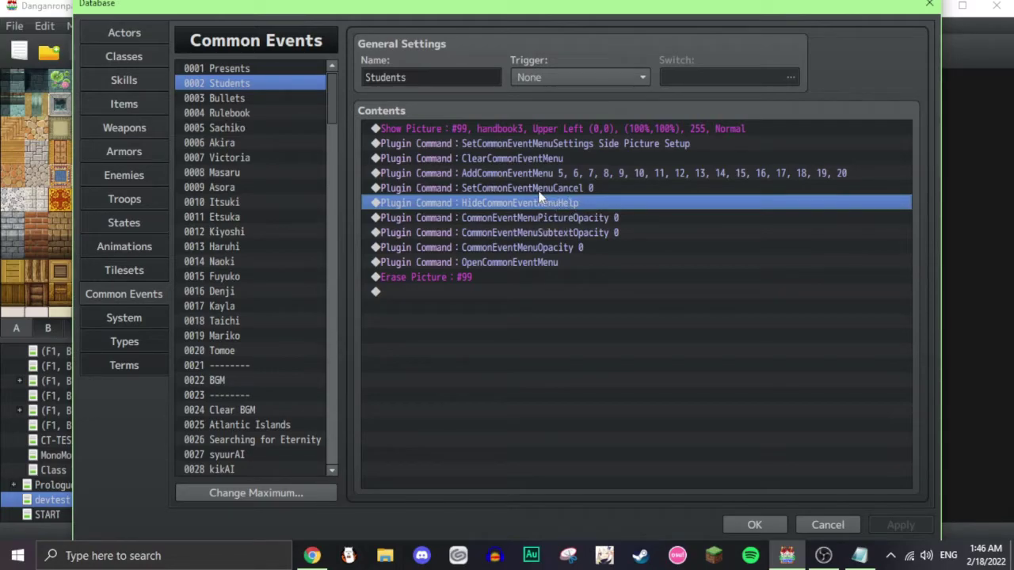
click(555, 221)
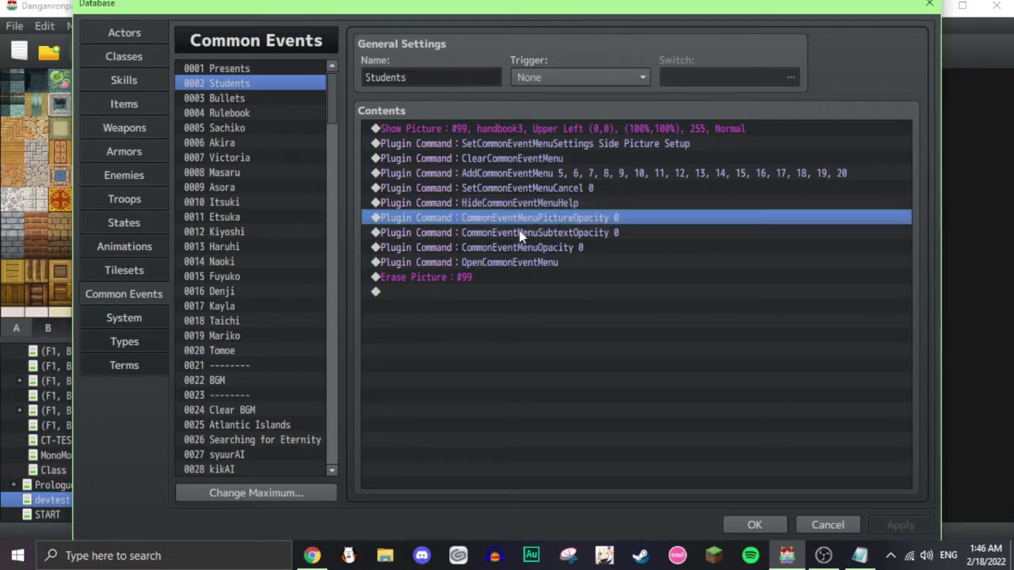
click(551, 235)
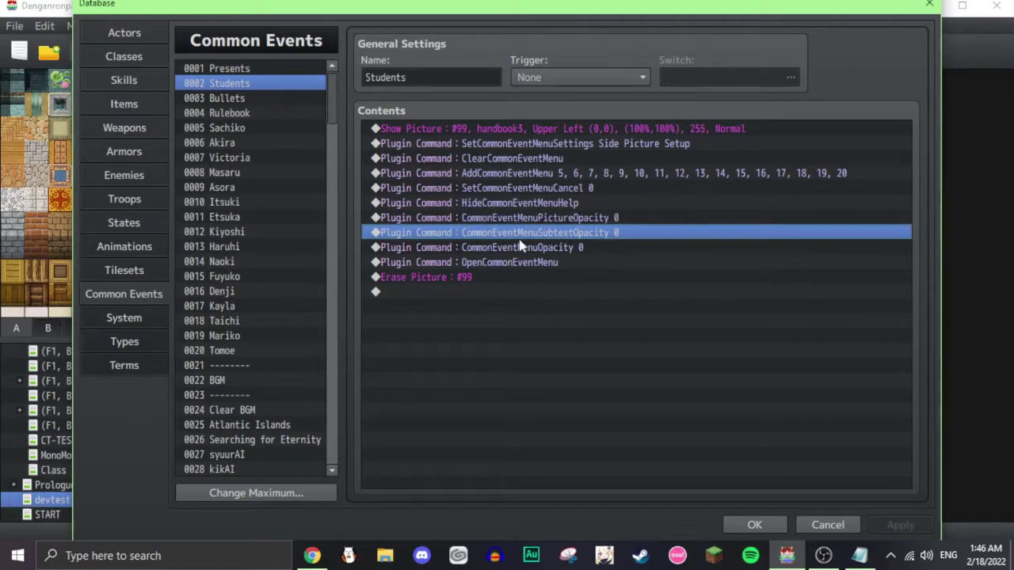
click(463, 248)
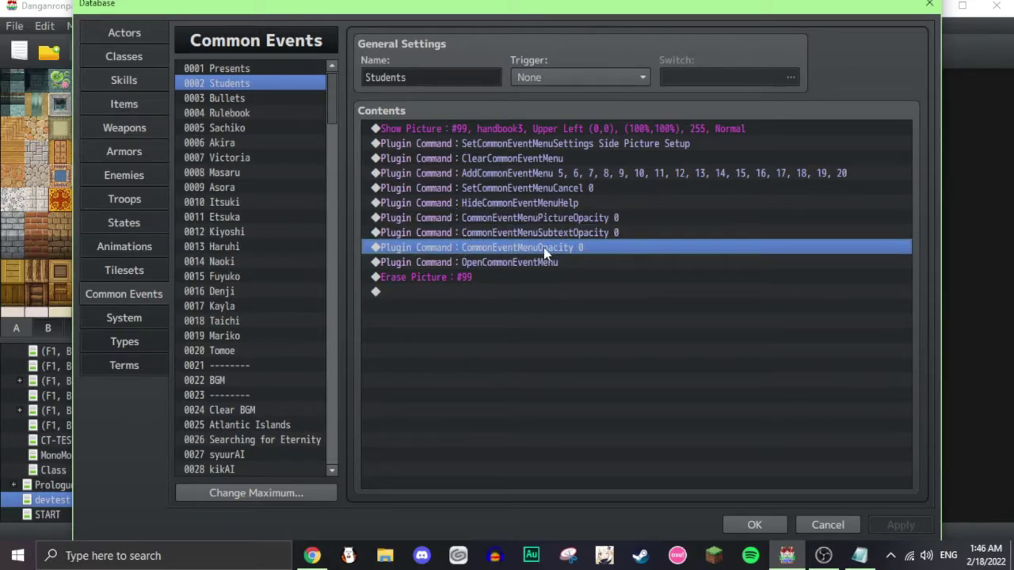
click(616, 222)
click(616, 232)
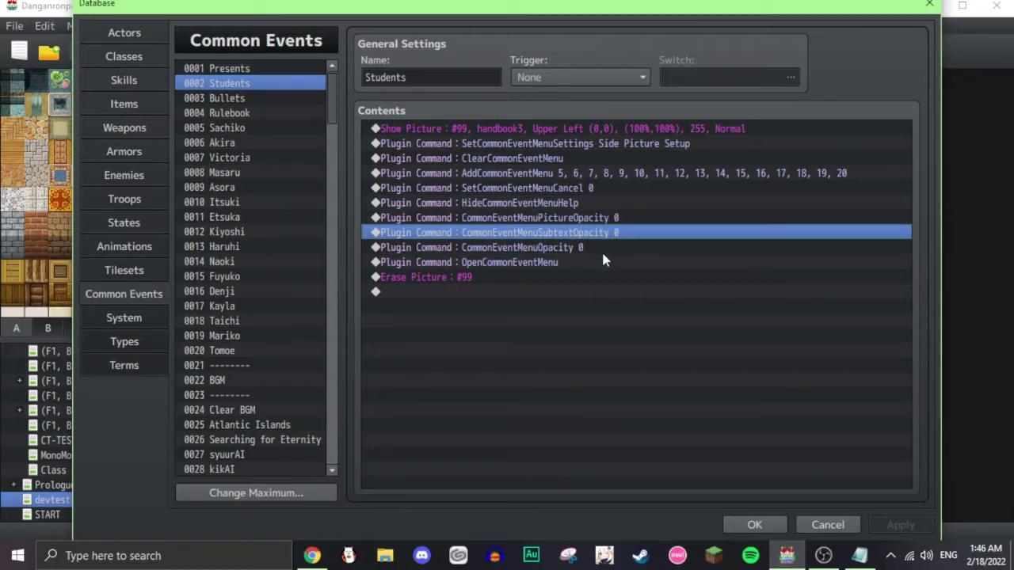
click(604, 248)
click(615, 232)
click(616, 218)
click(614, 249)
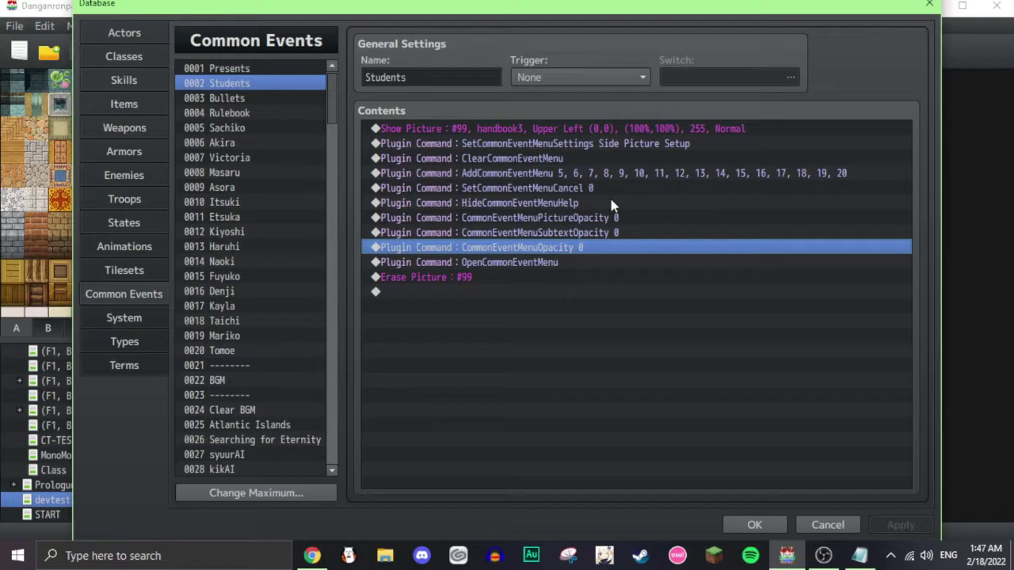
click(515, 261)
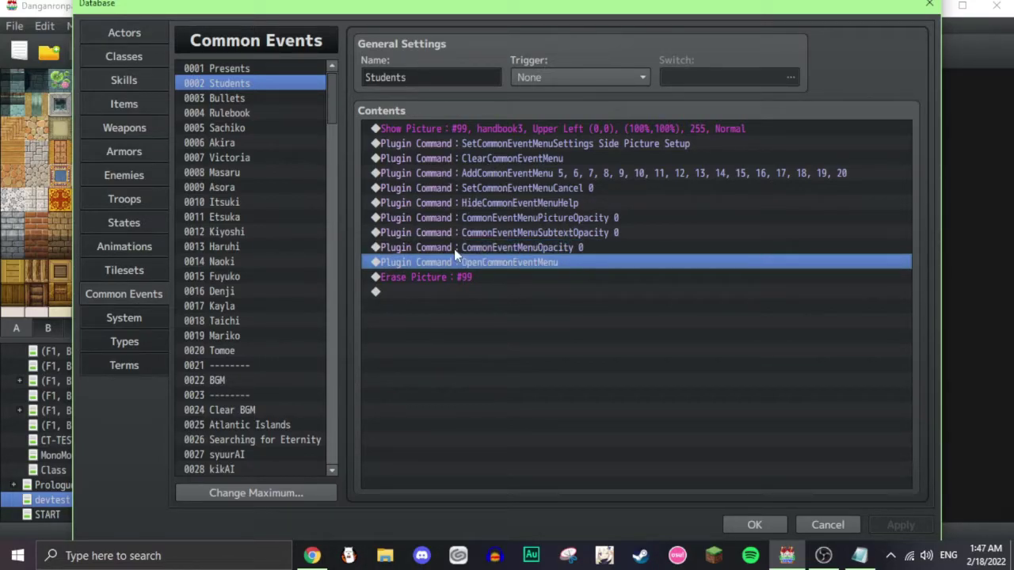
click(303, 116)
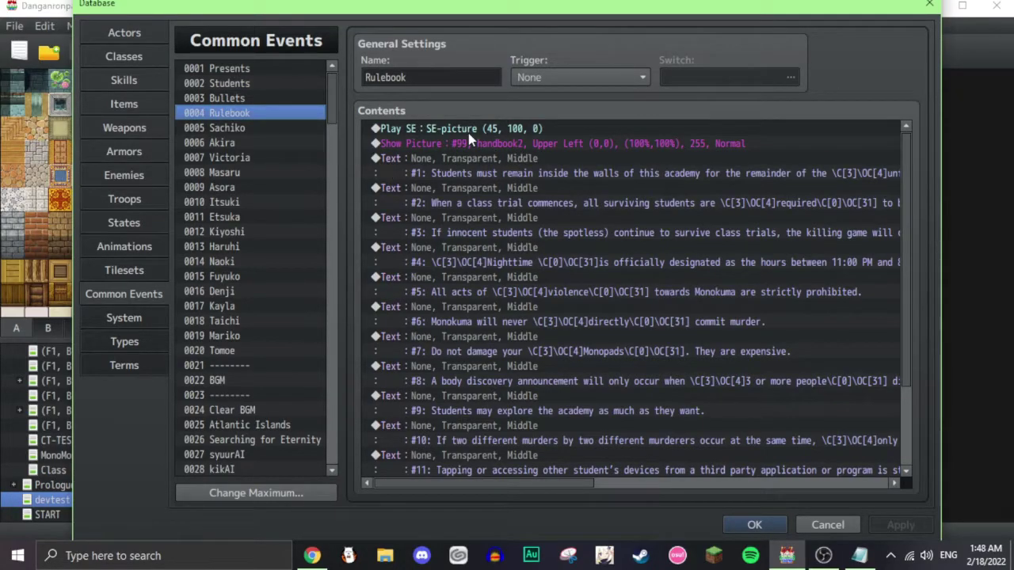
Step: Select the Rulebook event's Show Picture command after briefly viewing Presents
click(698, 145)
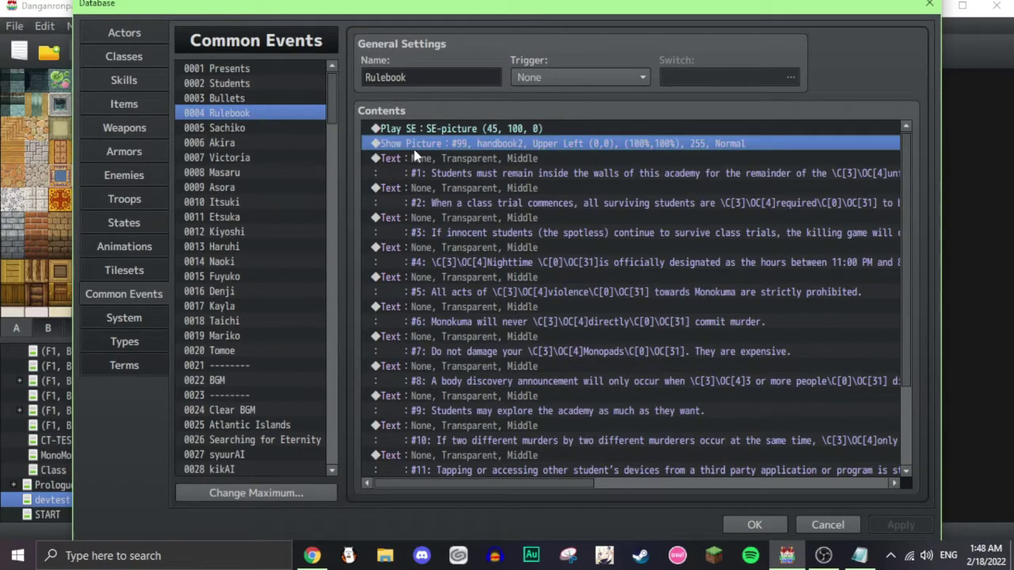
click(265, 68)
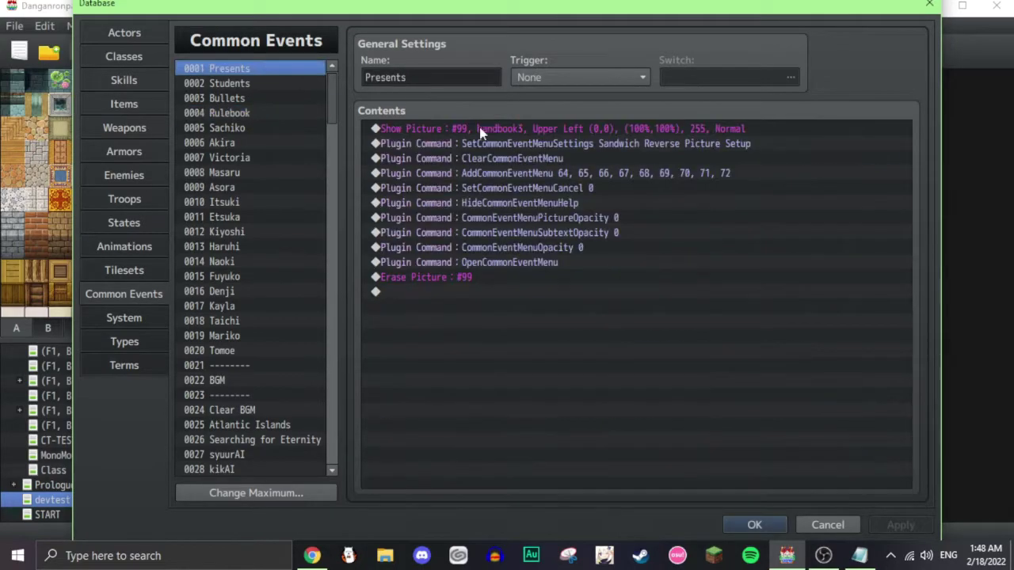
click(282, 114)
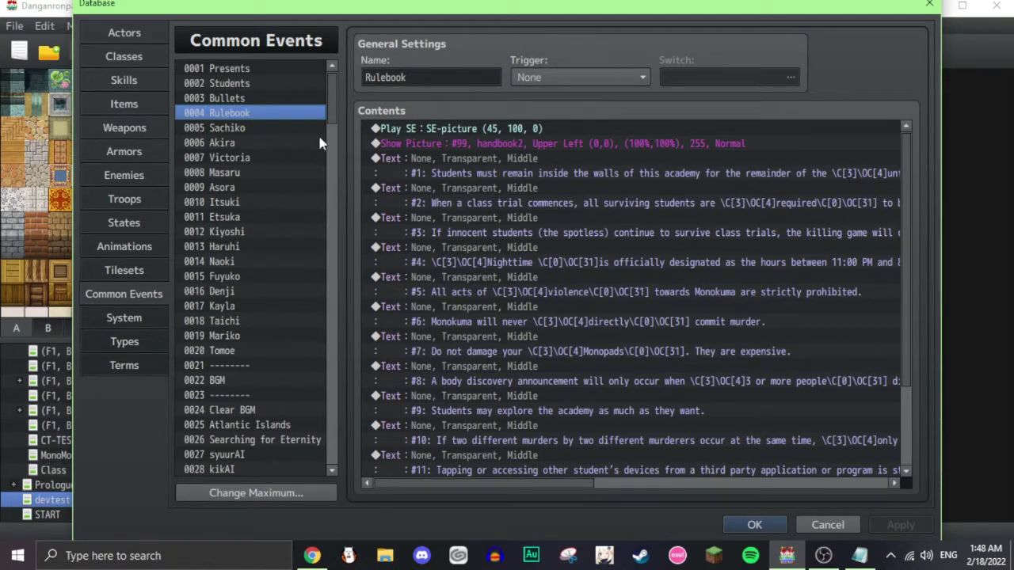
Step: Verify the Rulebook's Show Picture image is handbook2, cancel unchanged, and select 0001 Presents
double_click(499, 143)
click(672, 199)
click(793, 456)
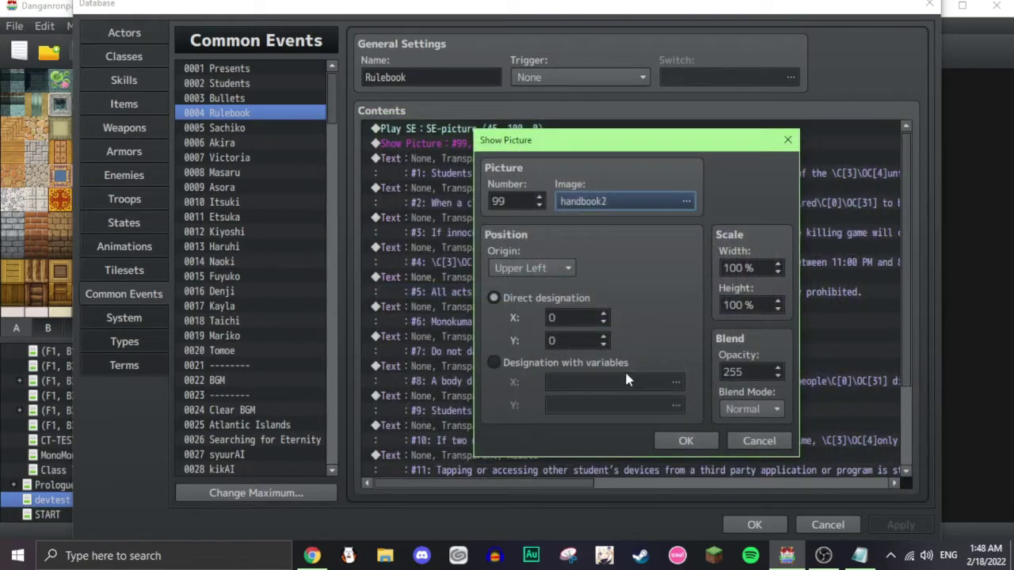
click(617, 206)
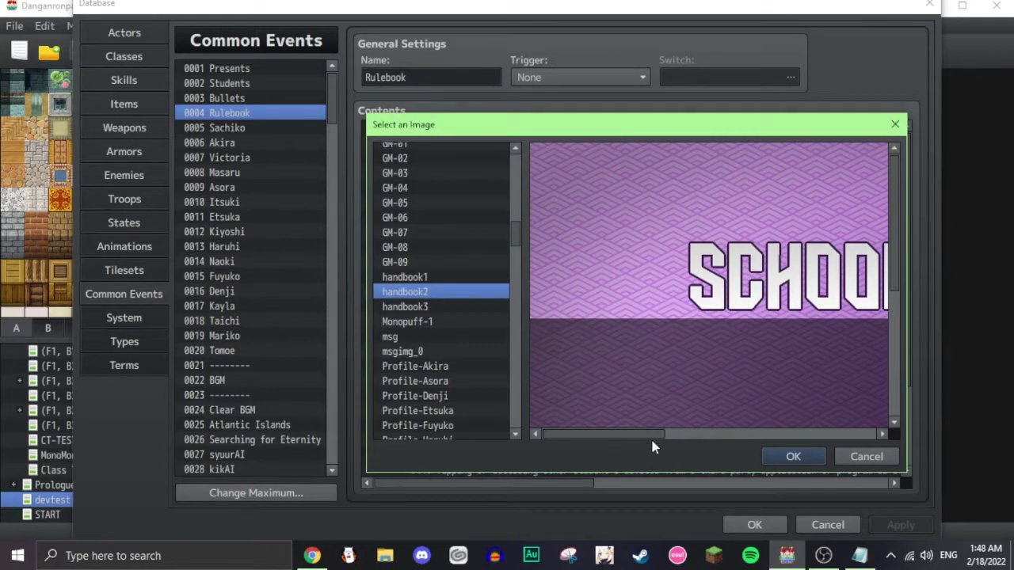
drag(650, 436, 712, 436)
click(793, 456)
scroll(879, 215, down, 3)
scroll(879, 189, up, 2)
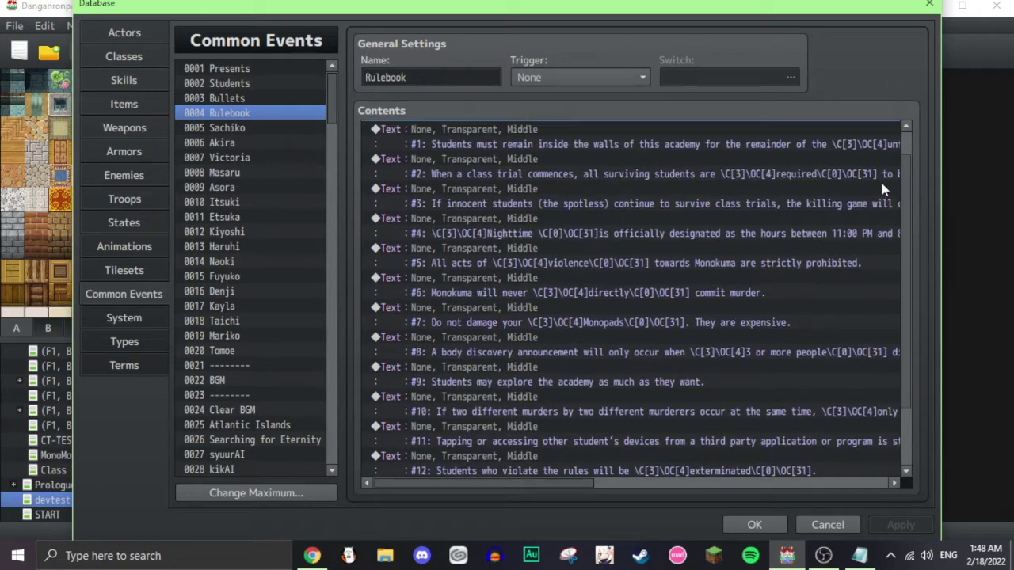
scroll(879, 188, up, 3)
scroll(605, 370, down, 5)
click(272, 72)
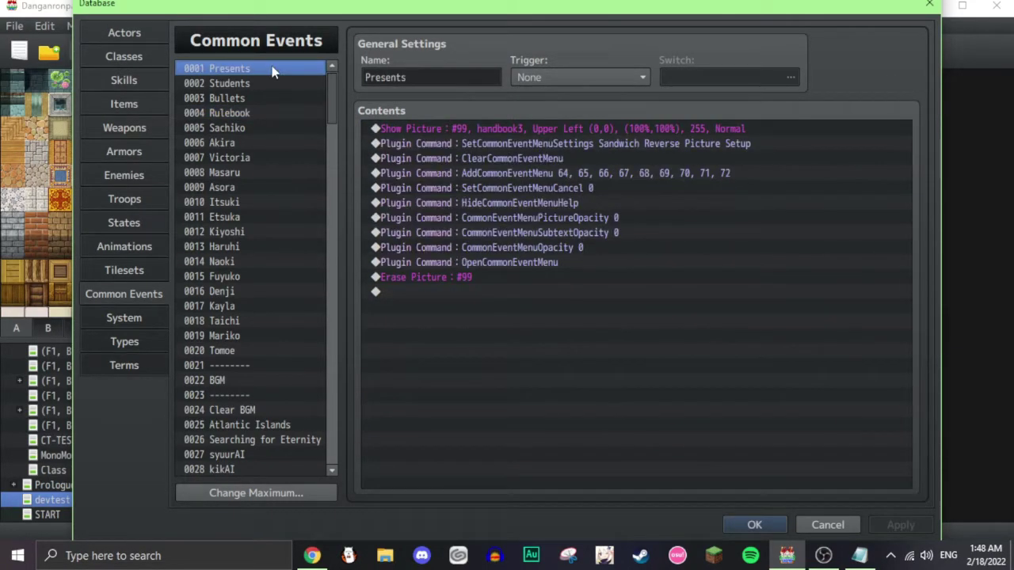
Step: Select 0002 Students and, in the playtest menu, open the Students profile page
click(288, 83)
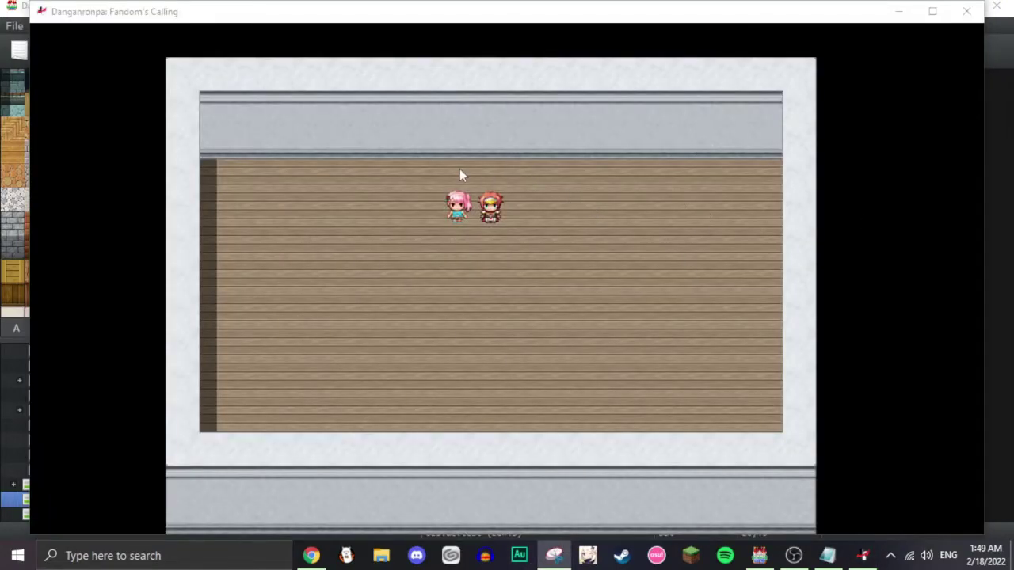
key(Escape)
key(Right)
key(Return)
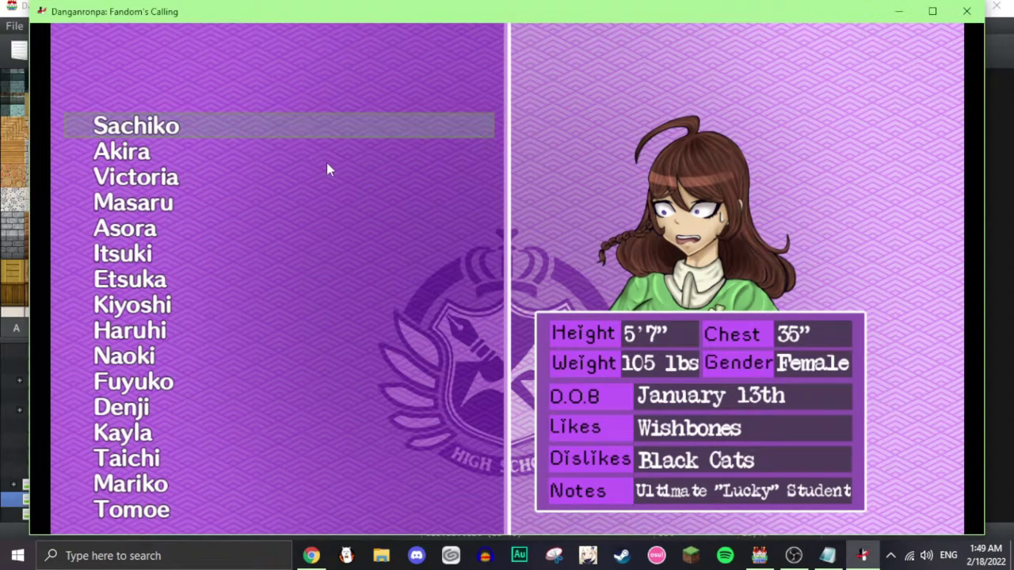
Step: Snip the Students profile page, then minimize Snipping Tool and the game window
key(Print)
drag(80, 78, 892, 513)
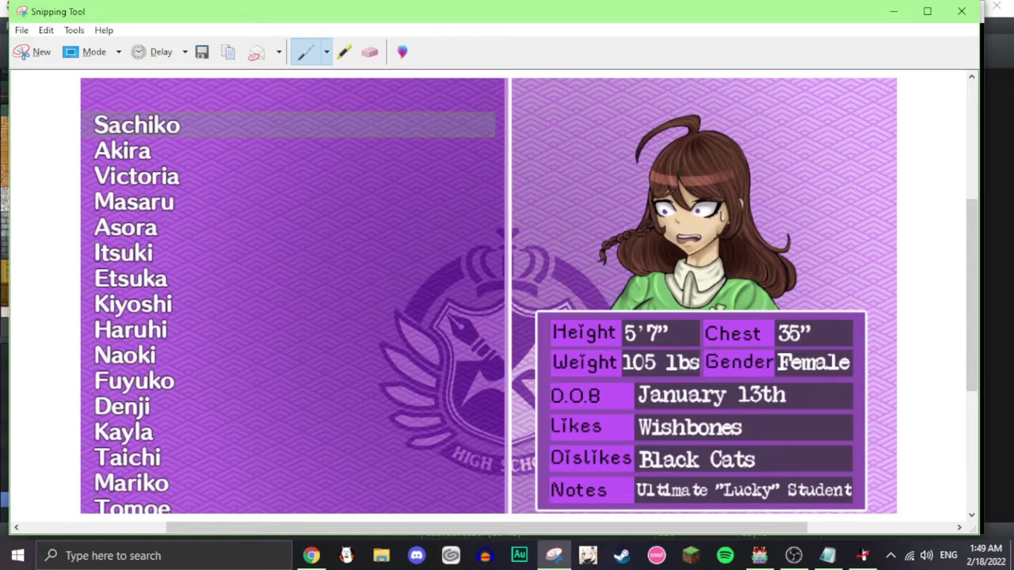
click(893, 11)
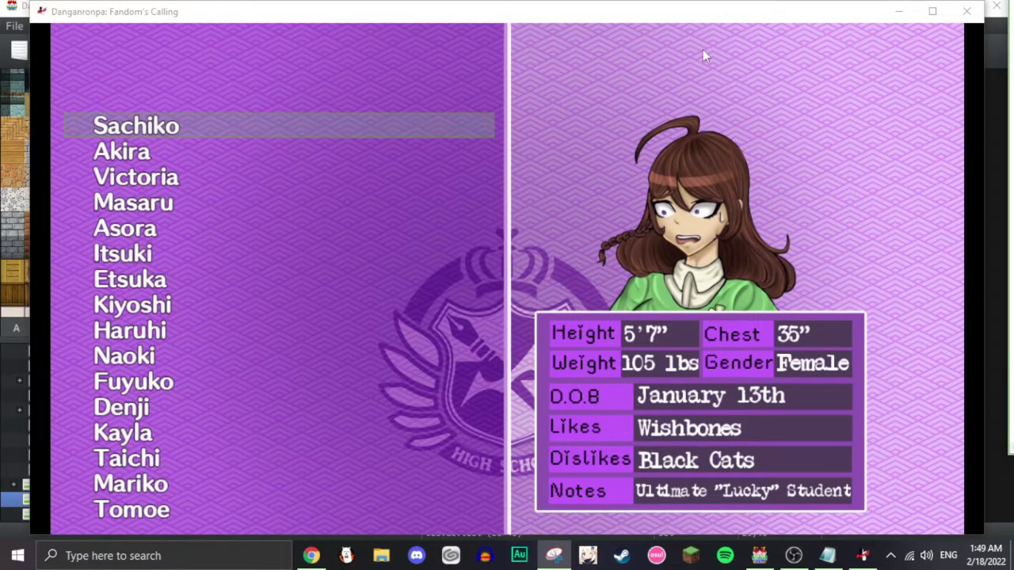
click(899, 12)
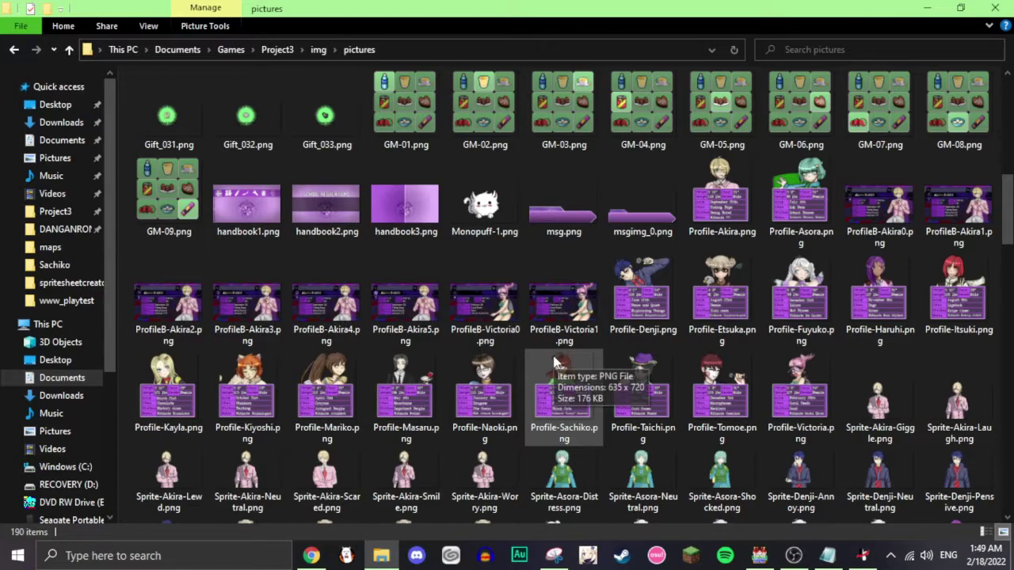
Step: Preview Profile-Akira.png and the next profile image in Photos
double_click(688, 204)
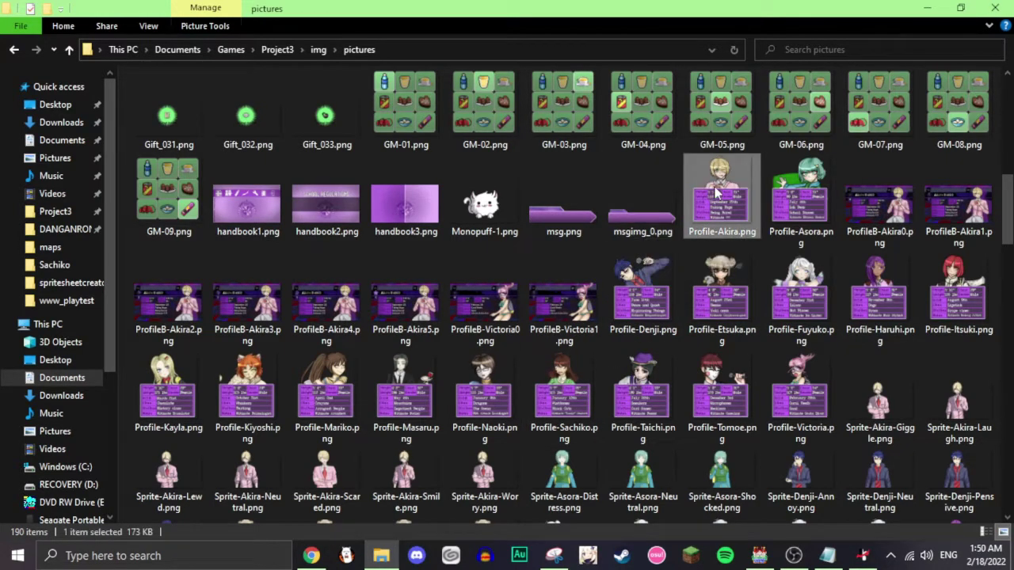
click(921, 232)
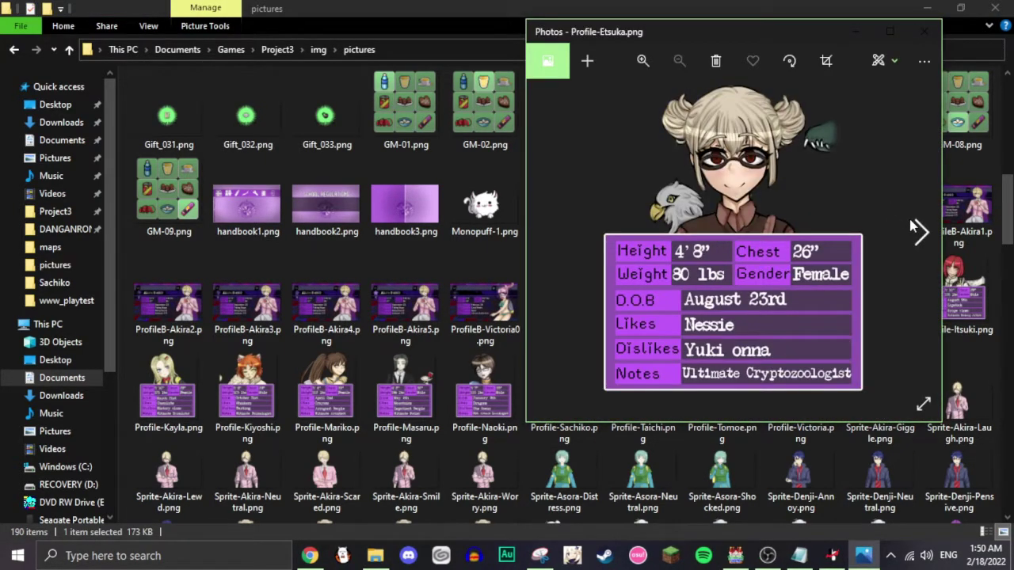
click(543, 231)
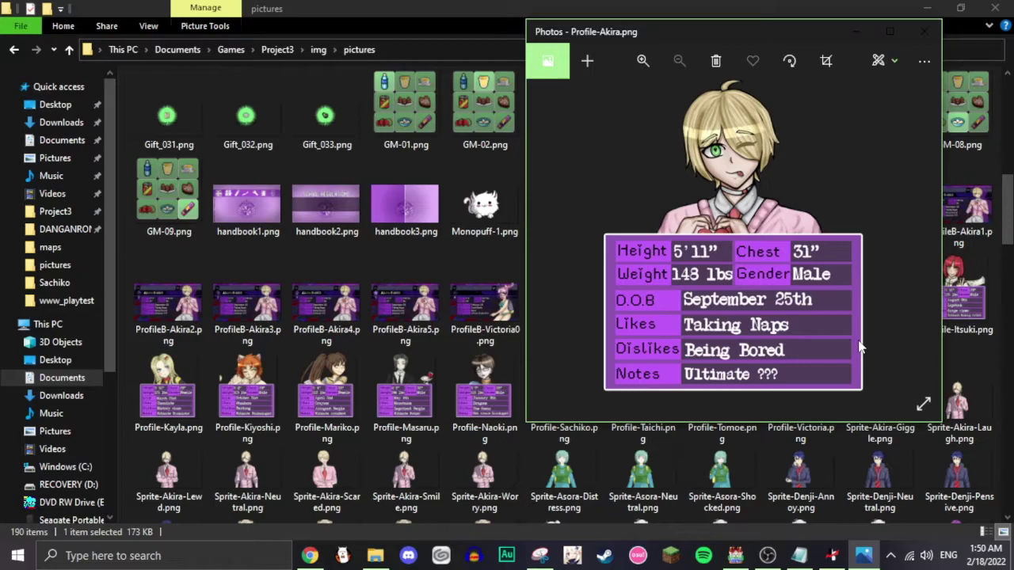
click(924, 32)
Step: Open ProfileB-Akira0.png and browse back and forth through Akira's report-card variants
click(863, 227)
double_click(861, 230)
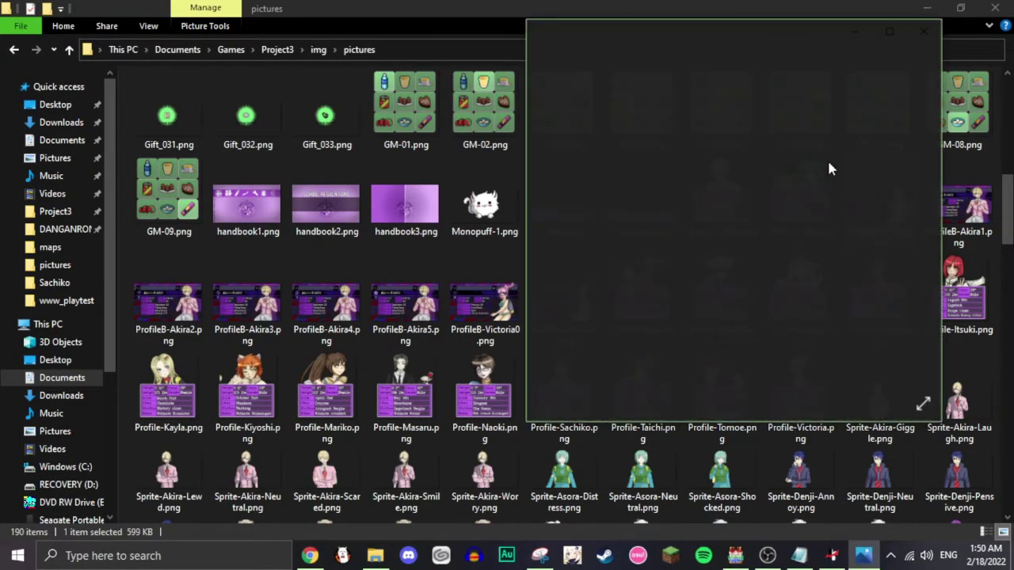
drag(757, 23, 616, 39)
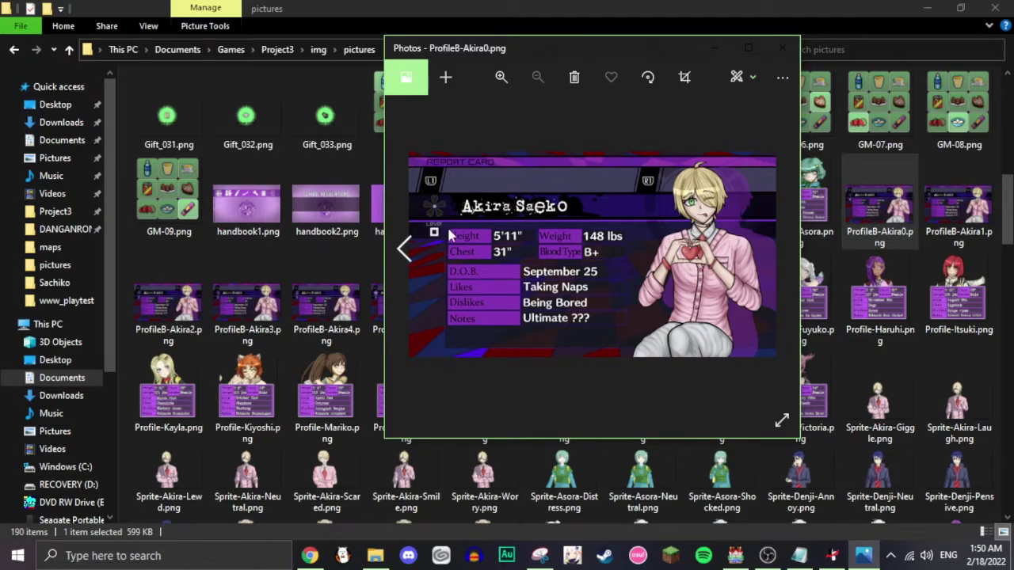
click(778, 250)
click(778, 252)
click(778, 251)
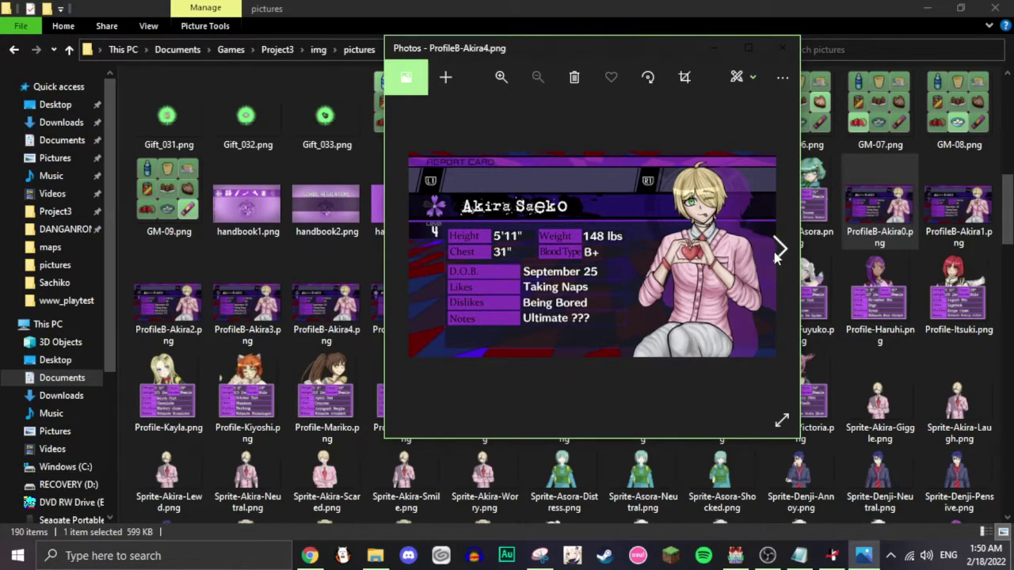
click(778, 250)
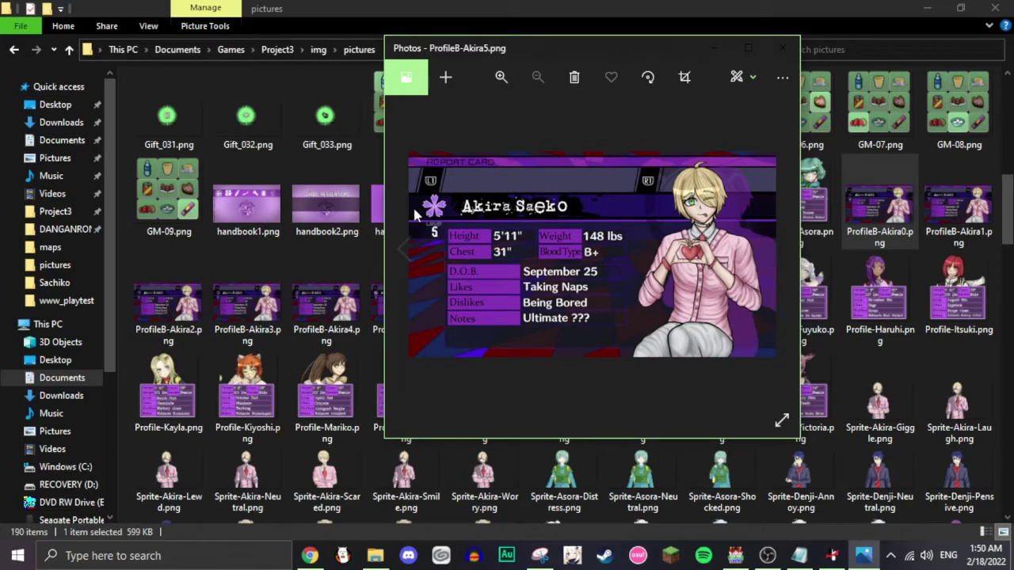
click(396, 261)
click(395, 261)
click(395, 262)
click(395, 262)
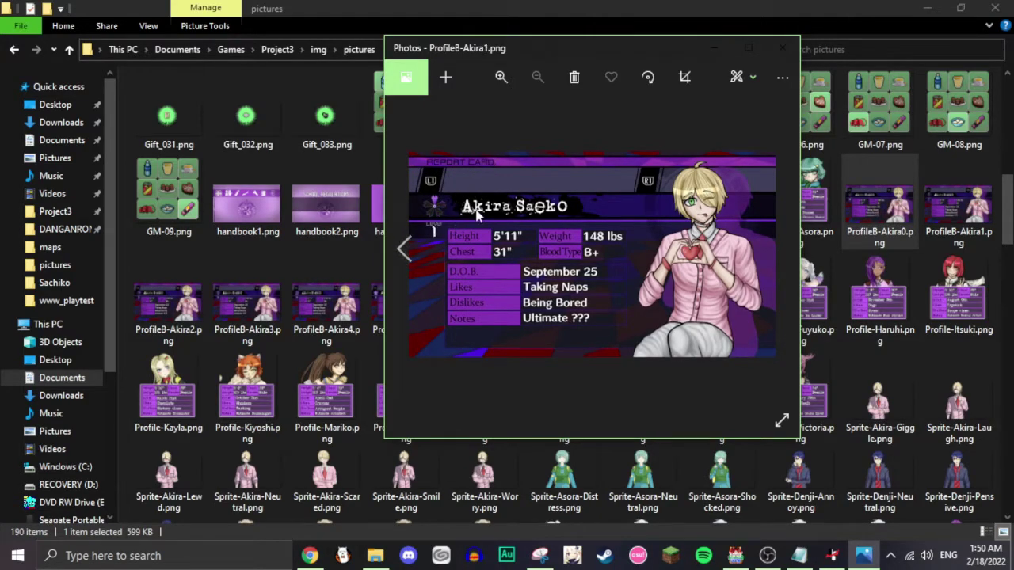
click(768, 266)
click(768, 266)
click(768, 266)
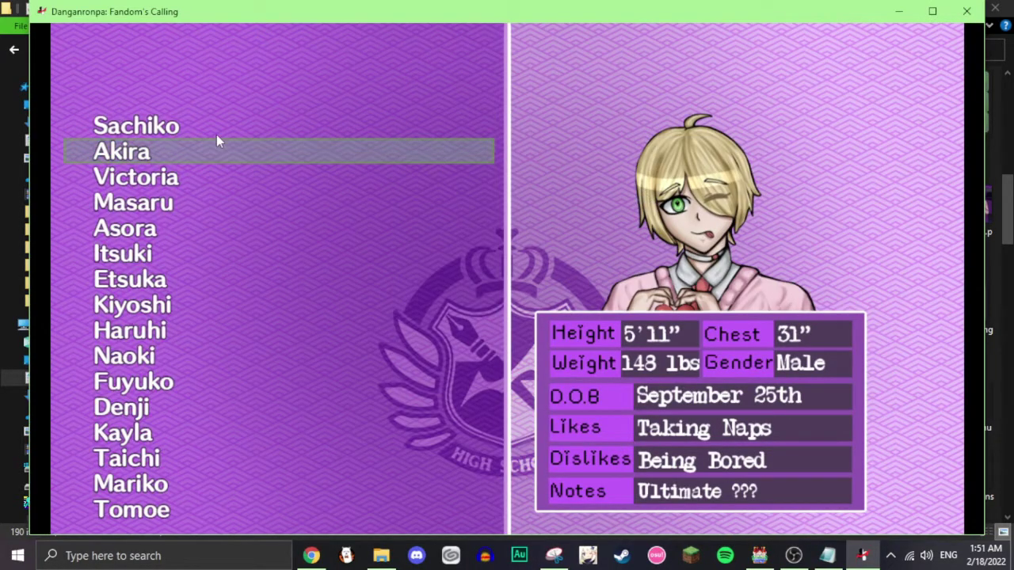
Step: View Akira's report card, then open Victoria's full card (Ultimate Scuba Diver, likes Coral Reefs)
click(121, 153)
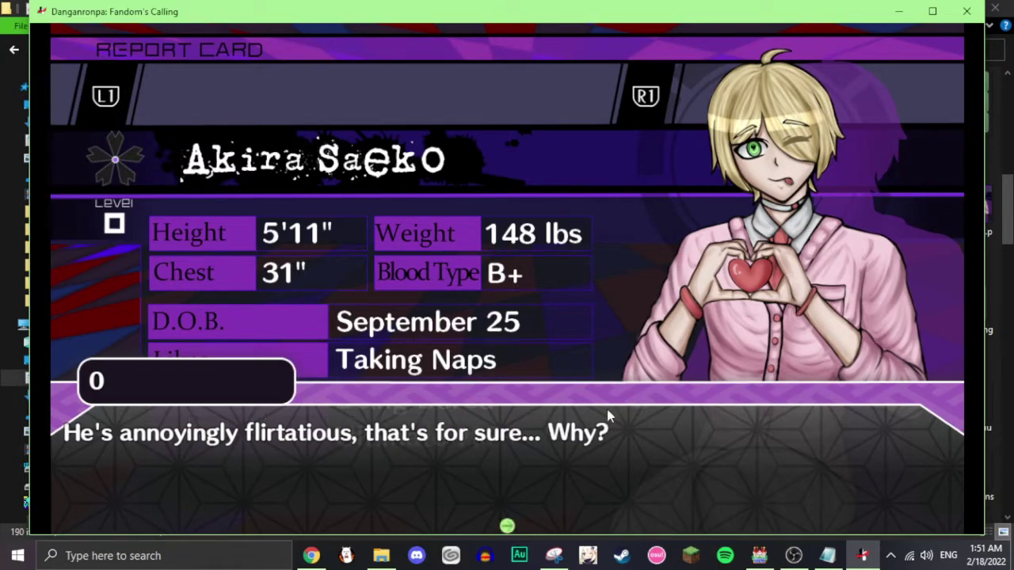
click(438, 421)
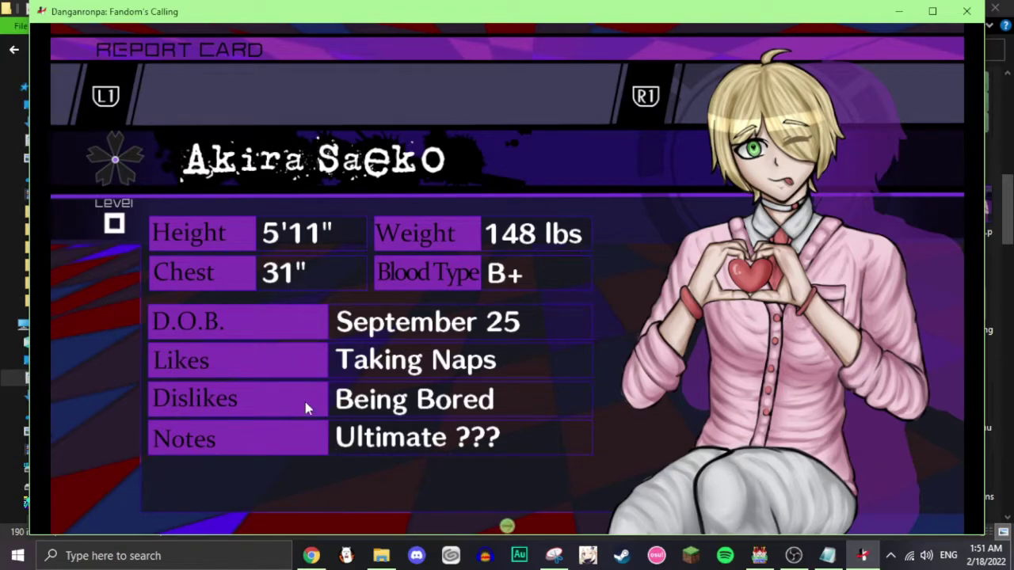
click(331, 317)
click(191, 182)
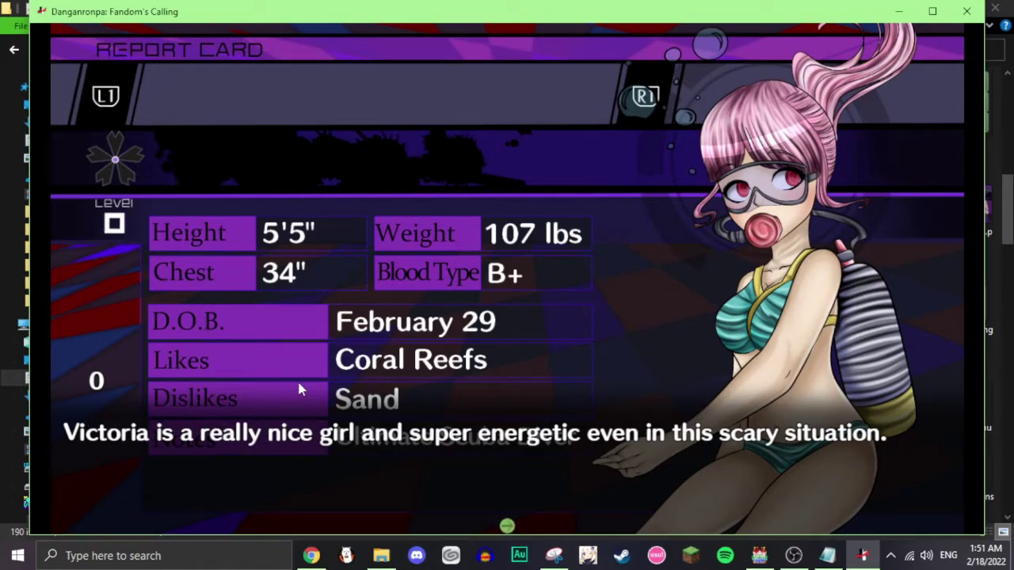
click(448, 289)
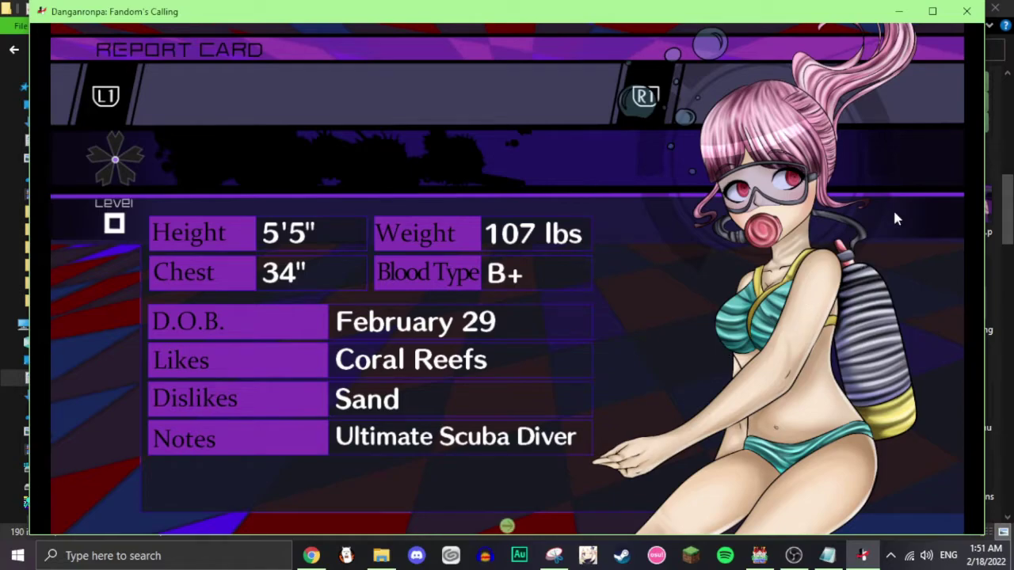
key(alt+F4)
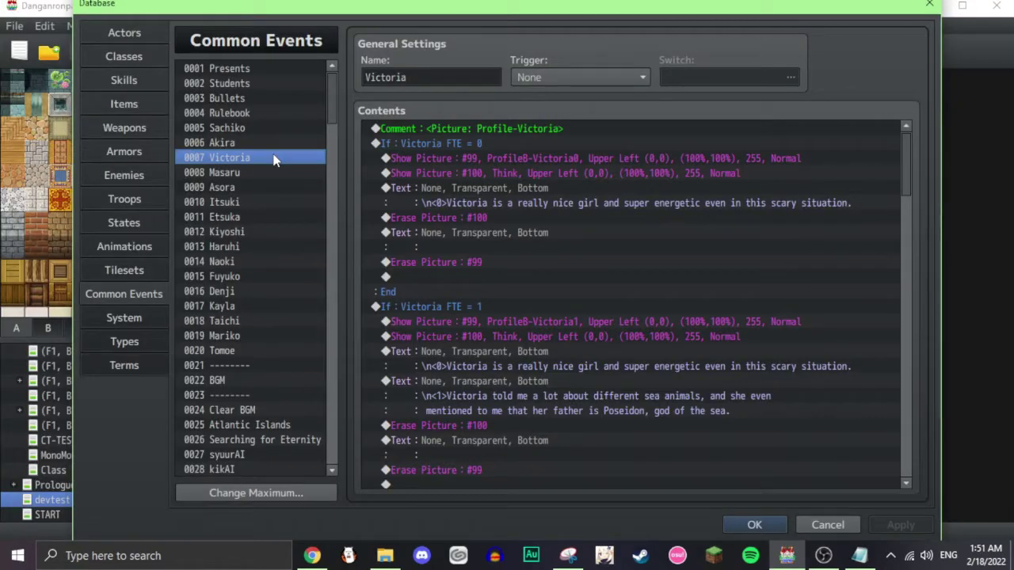
click(437, 145)
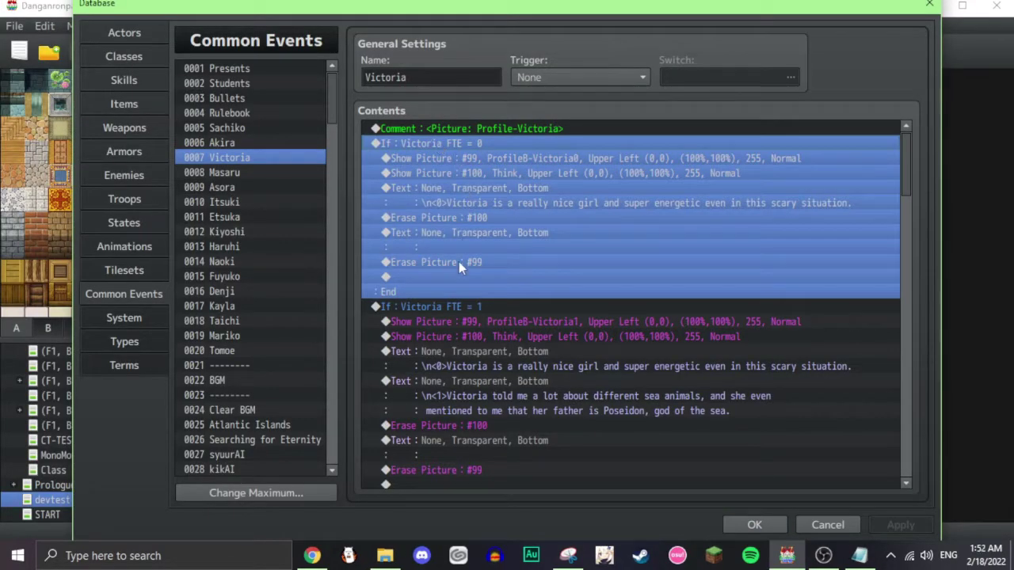
click(460, 304)
click(474, 143)
scroll(331, 106, down, 4)
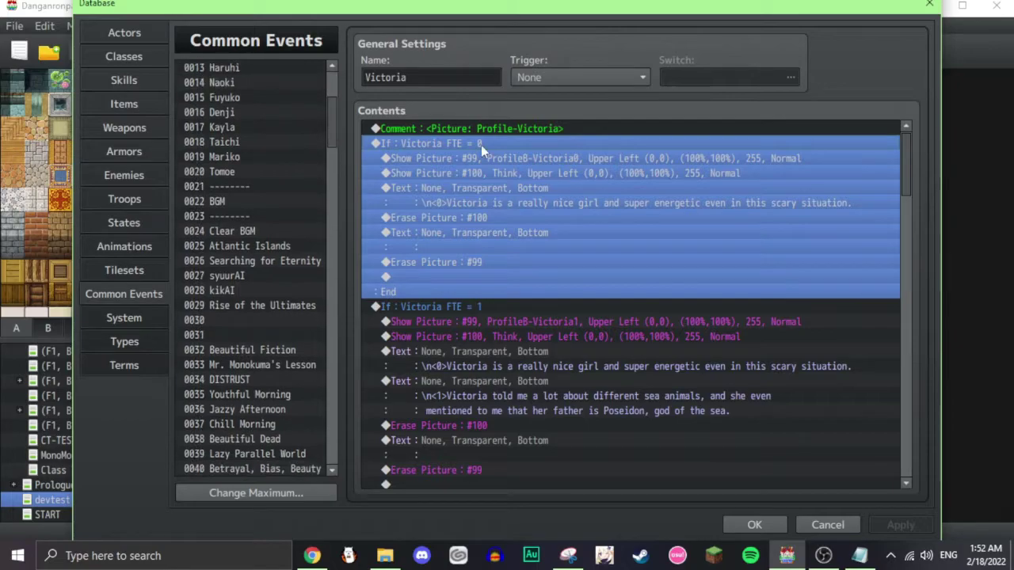
click(459, 305)
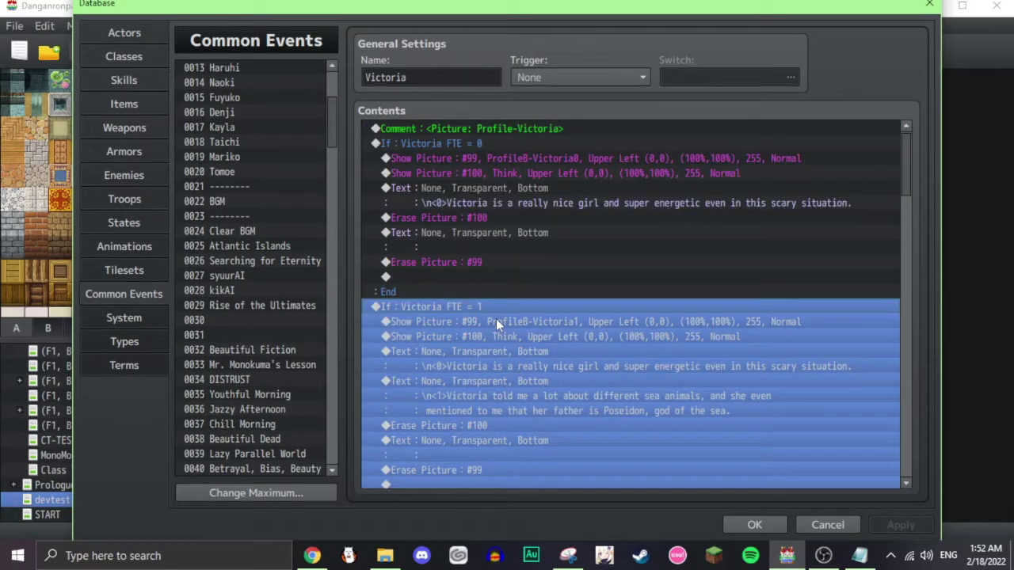
click(476, 140)
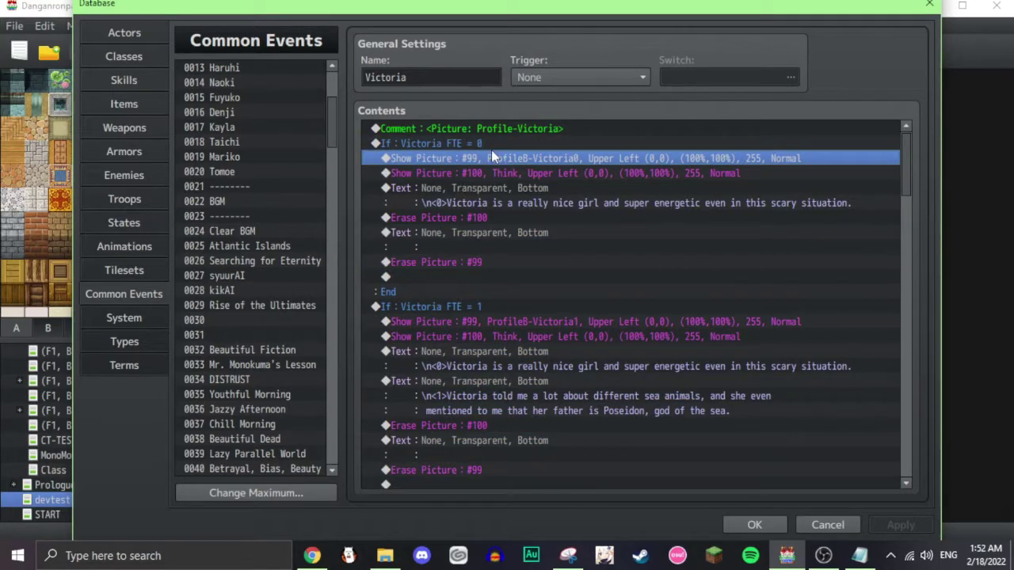
click(517, 127)
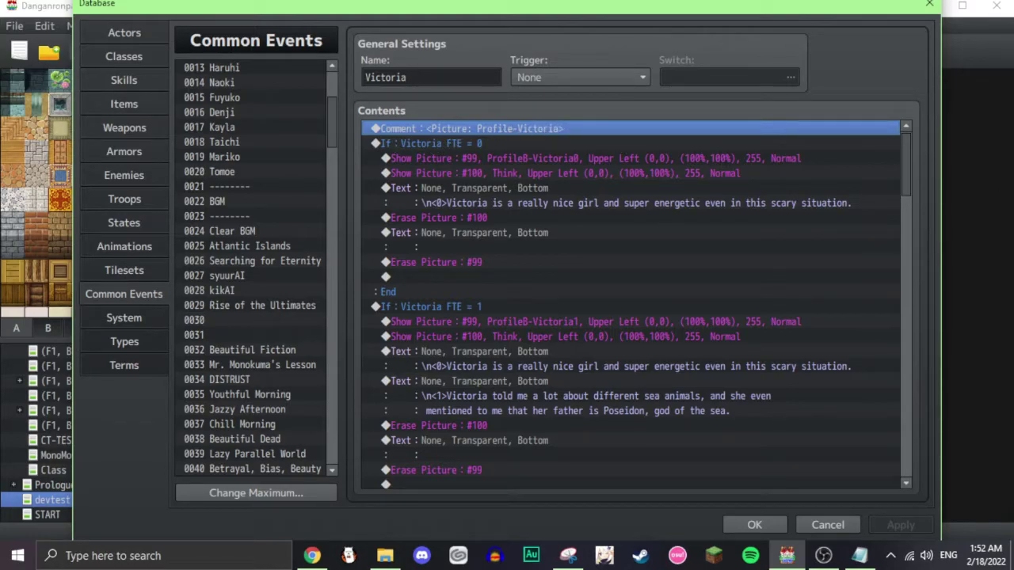
double_click(422, 133)
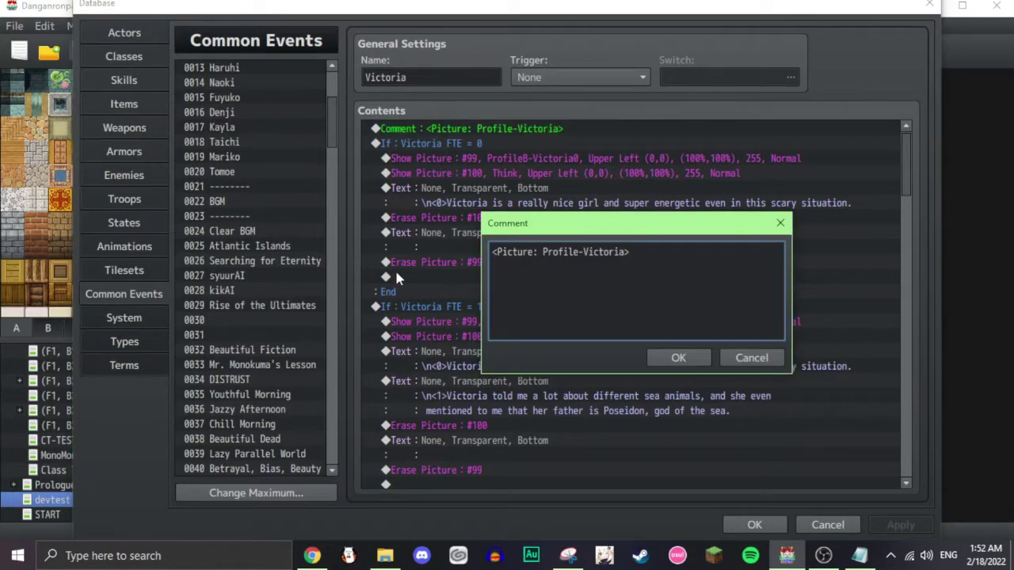
drag(657, 256, 436, 242)
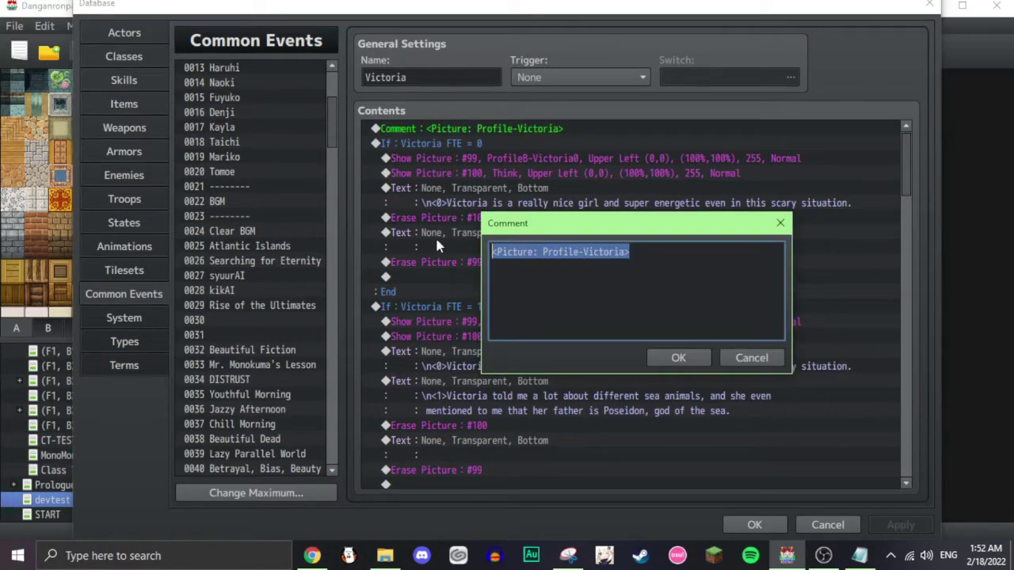
click(749, 359)
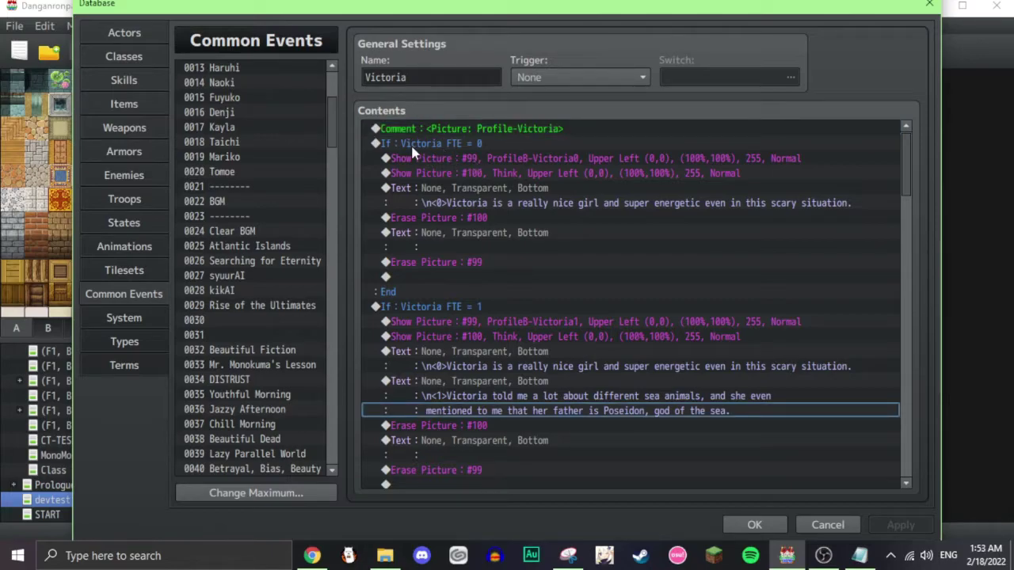
scroll(335, 119, up, 4)
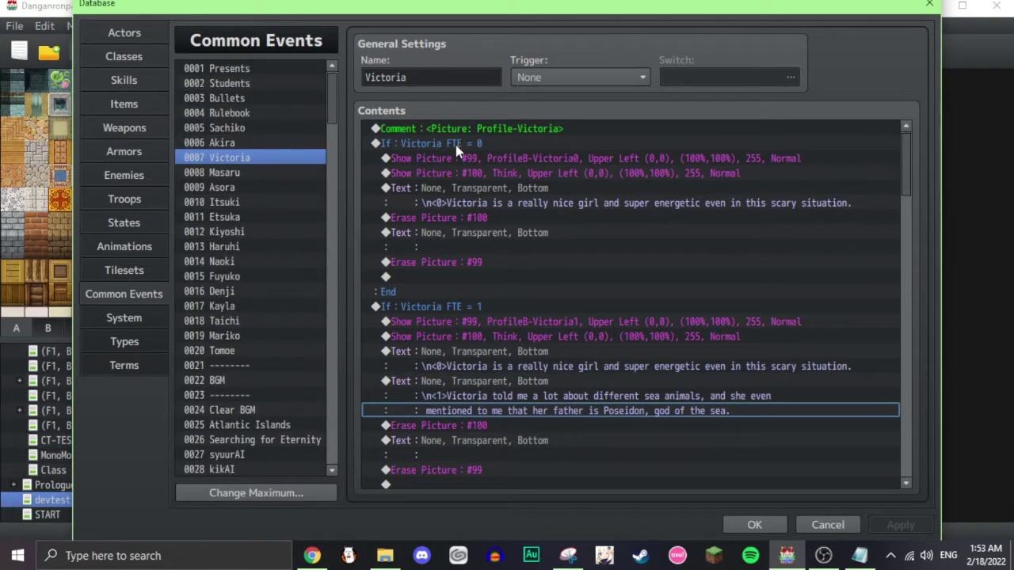
click(485, 142)
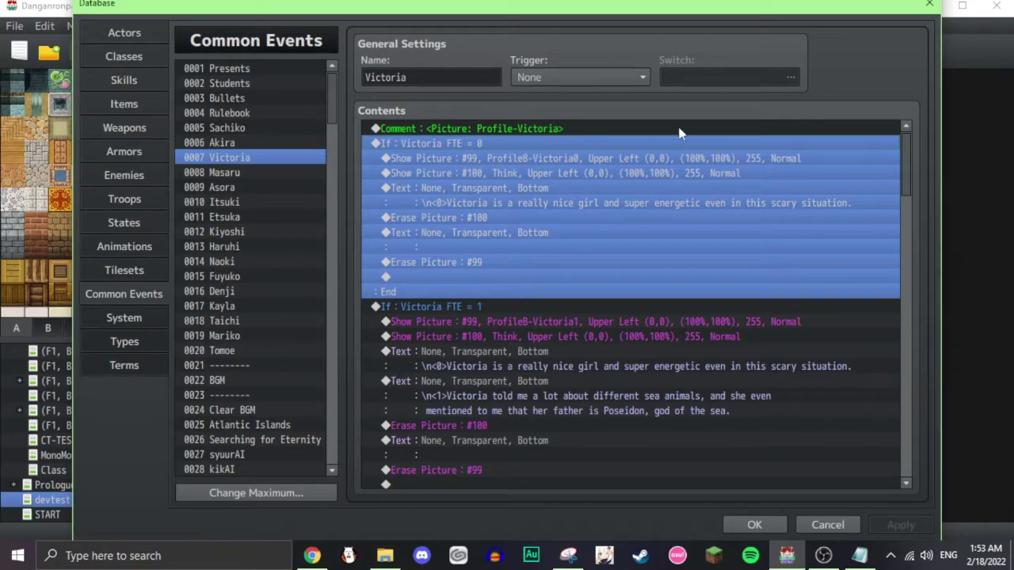
click(521, 161)
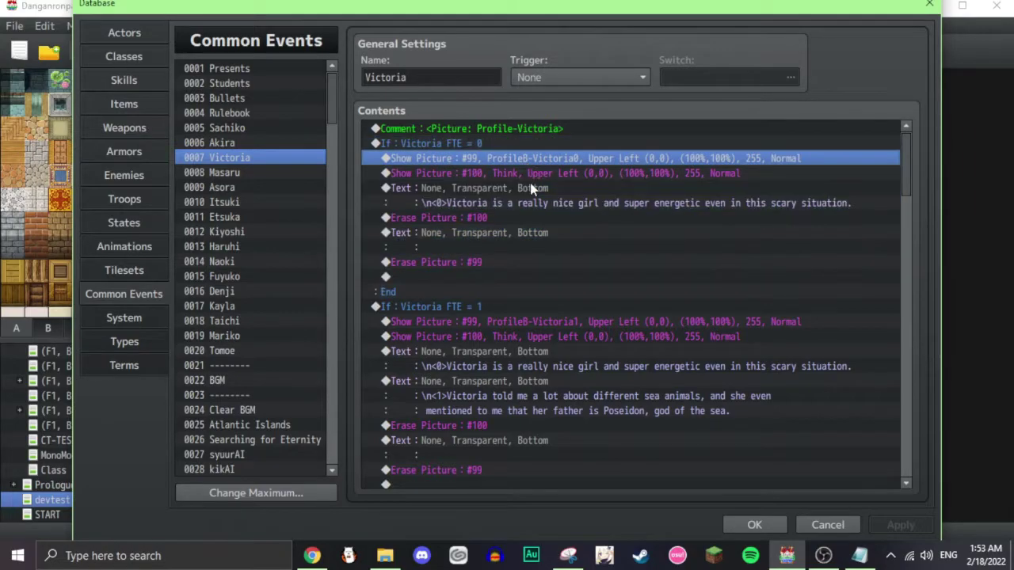
click(533, 190)
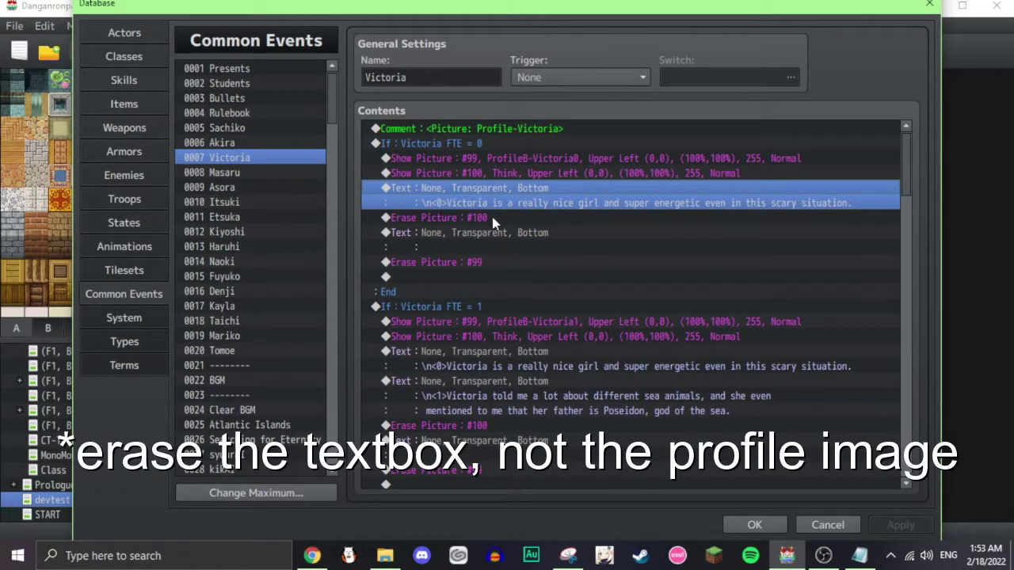
click(432, 233)
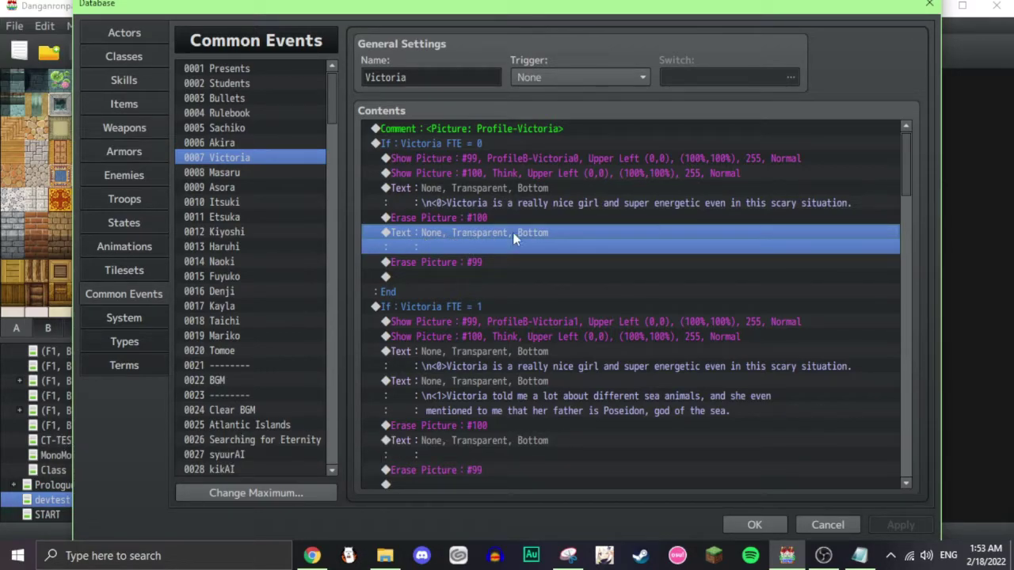
scroll(608, 214, down, 3)
click(449, 262)
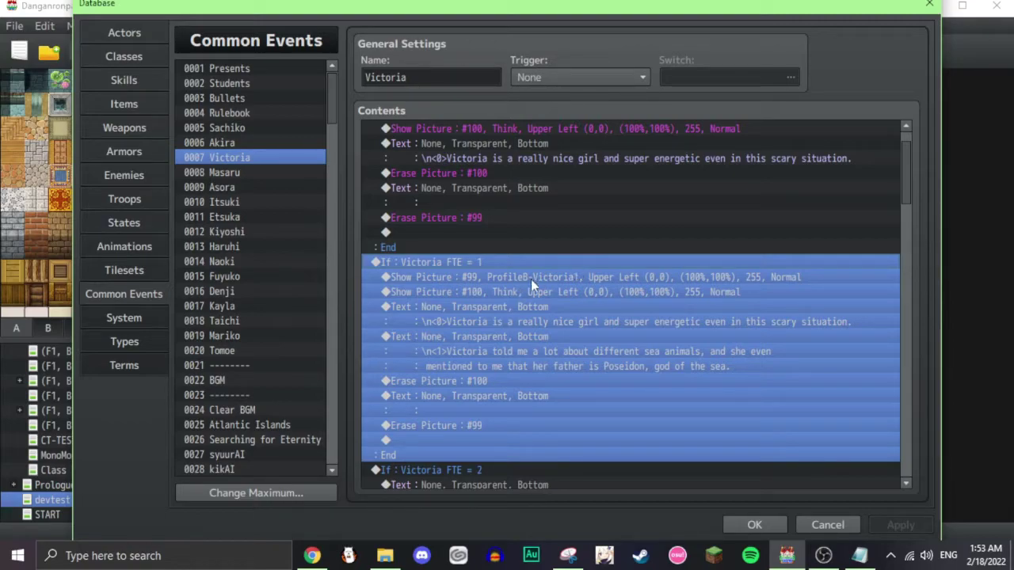
click(511, 277)
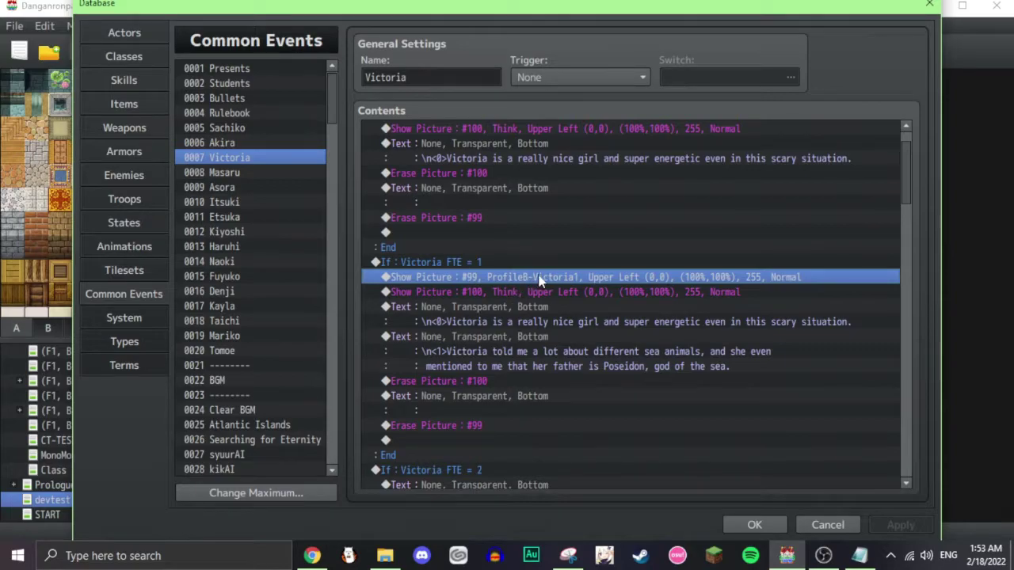
scroll(538, 281, up, 1)
double_click(586, 158)
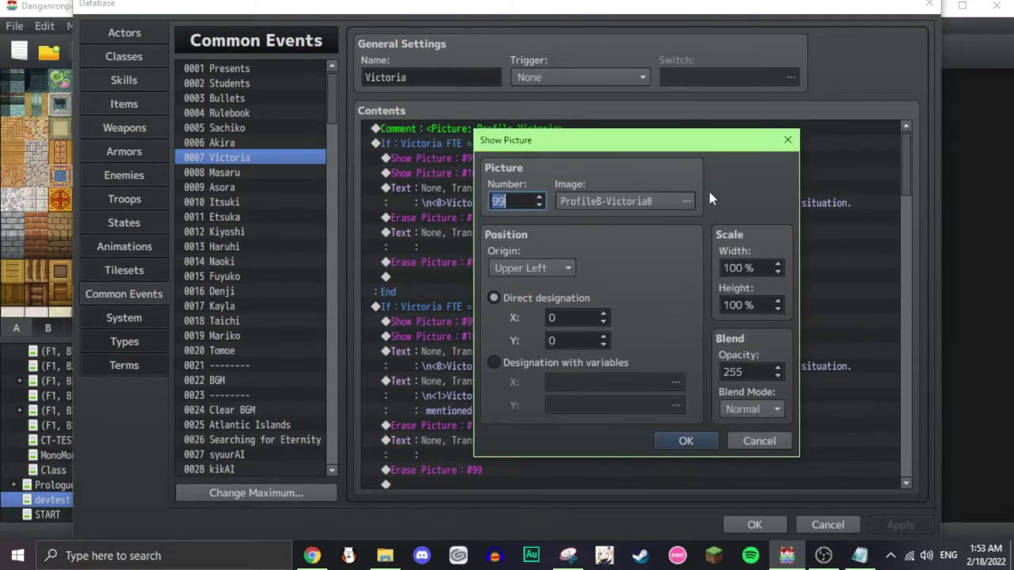
click(663, 202)
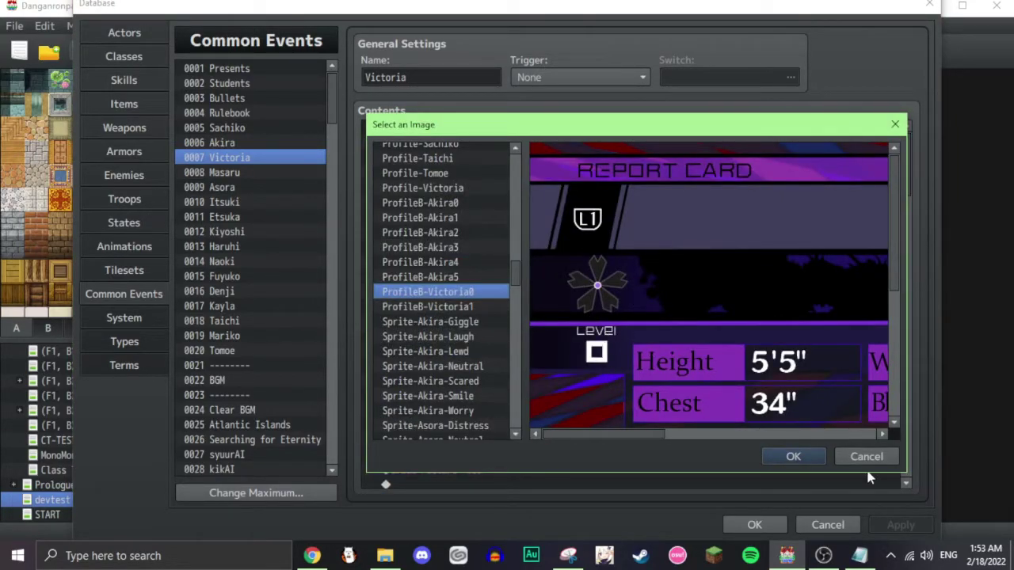
click(475, 307)
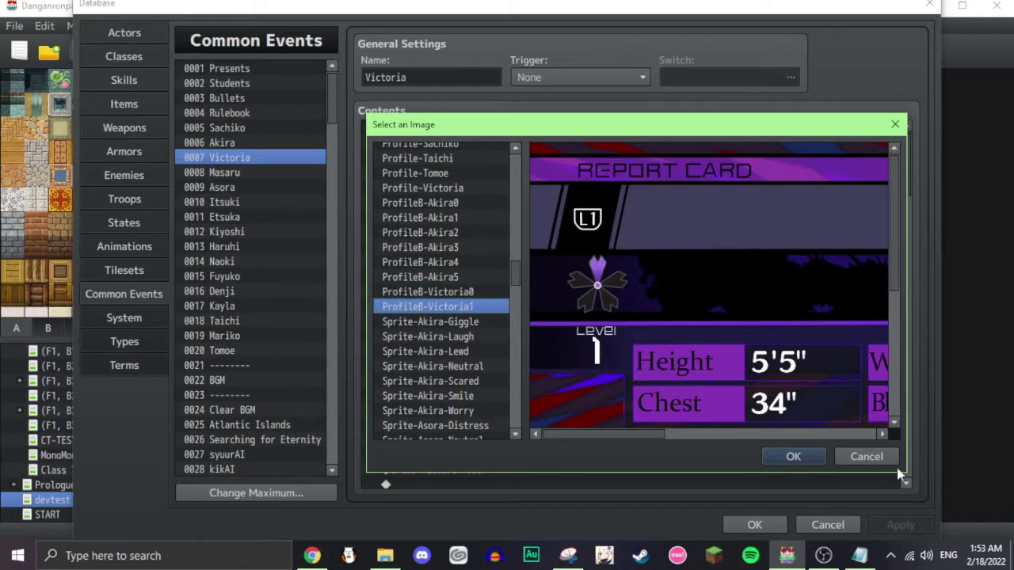
click(849, 434)
click(866, 456)
click(776, 441)
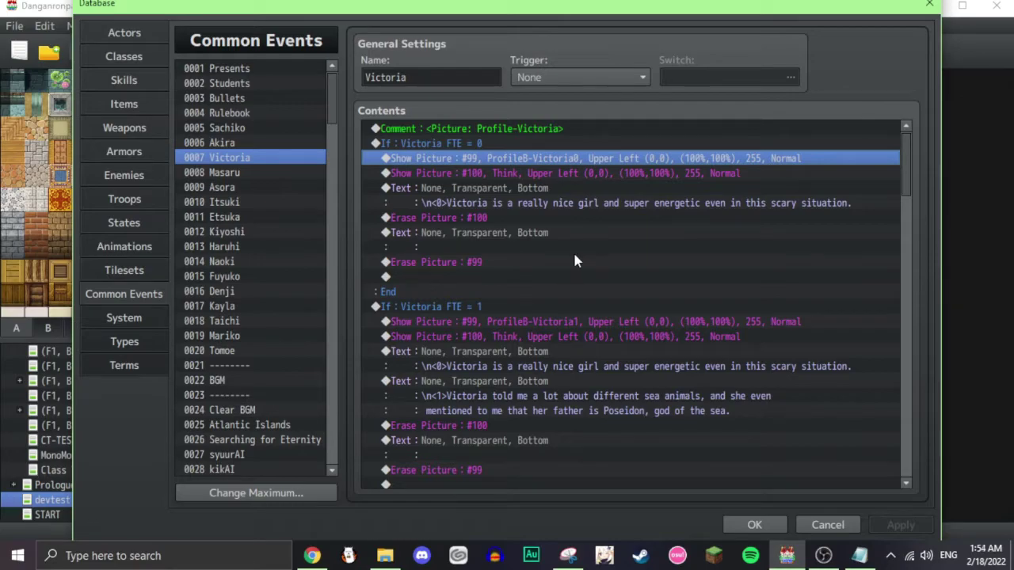
Step: Select the Presents common event, then preview the GM-01 to GM-04 gift-grid images in Photos
click(554, 276)
click(238, 69)
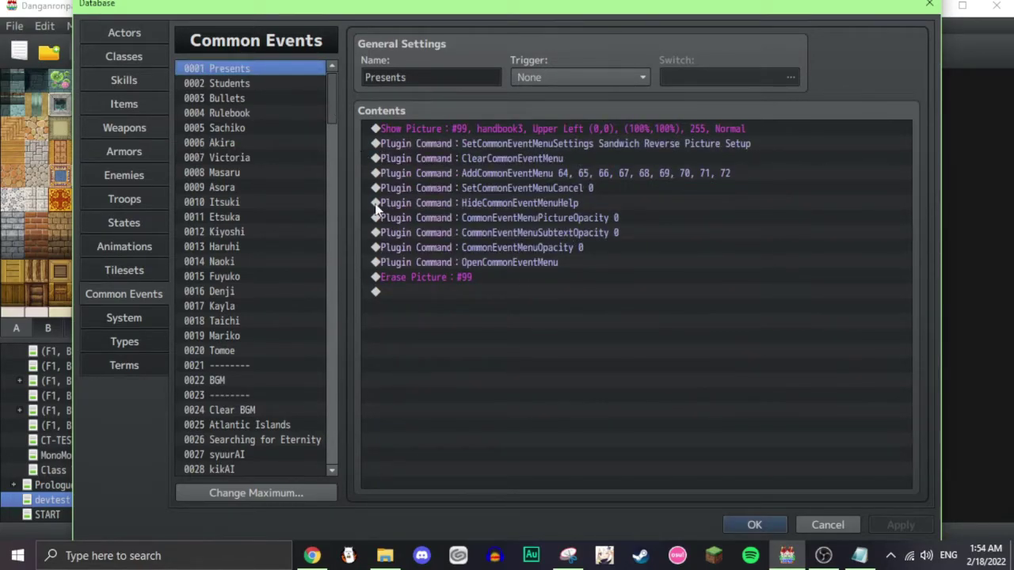
key(alt+Tab)
double_click(406, 107)
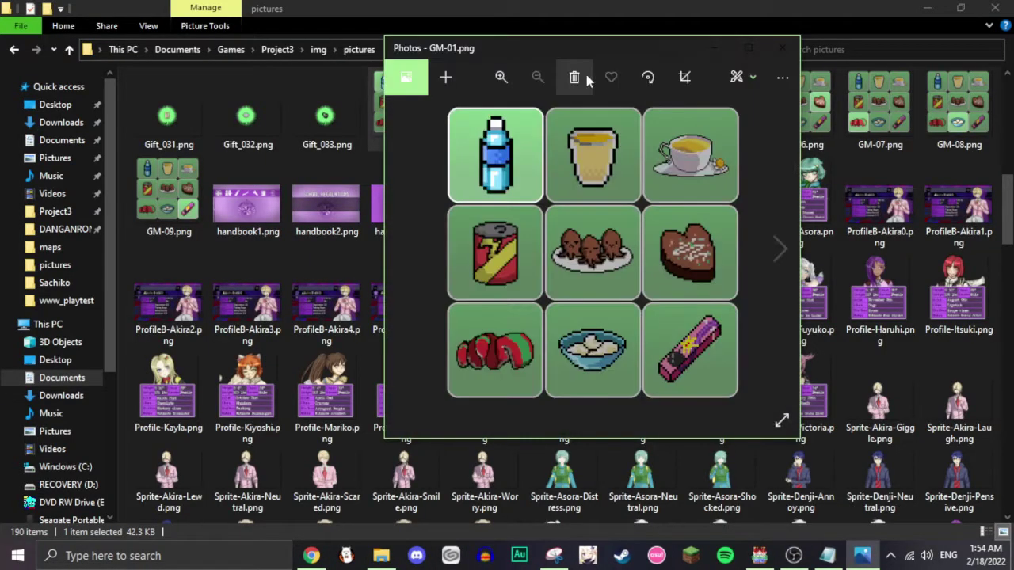
drag(590, 49, 441, 36)
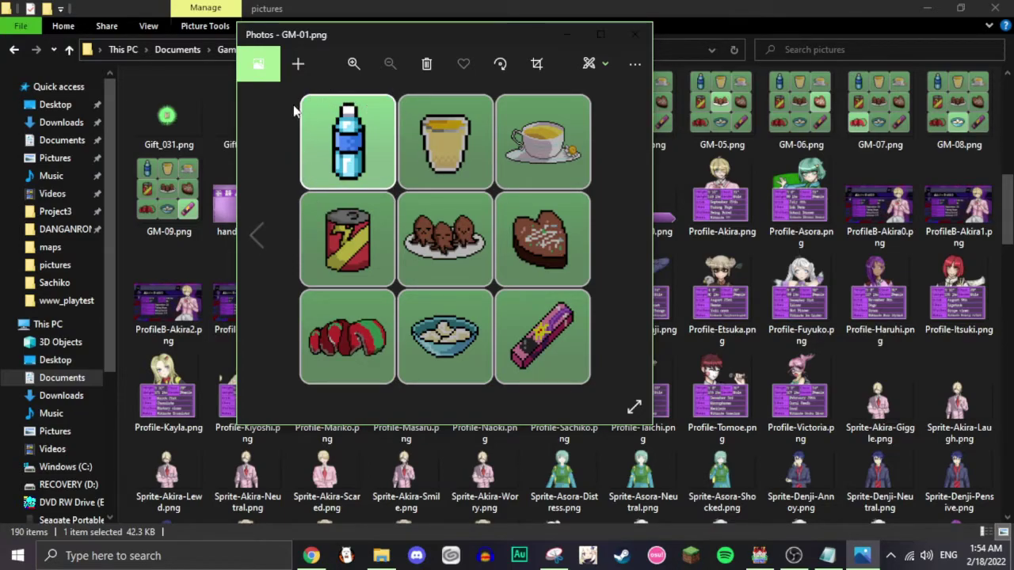
click(632, 234)
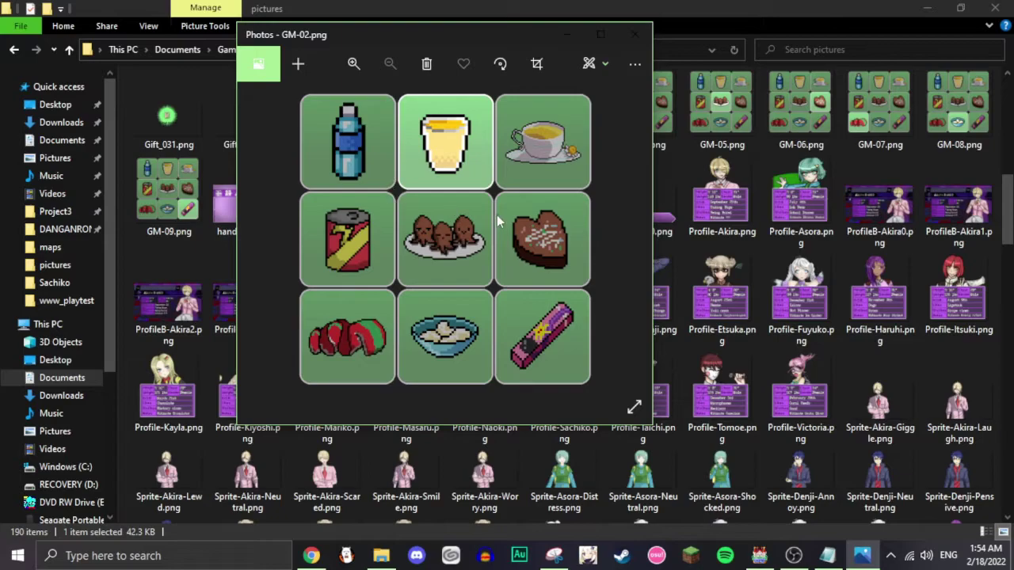
click(626, 235)
click(626, 236)
click(258, 236)
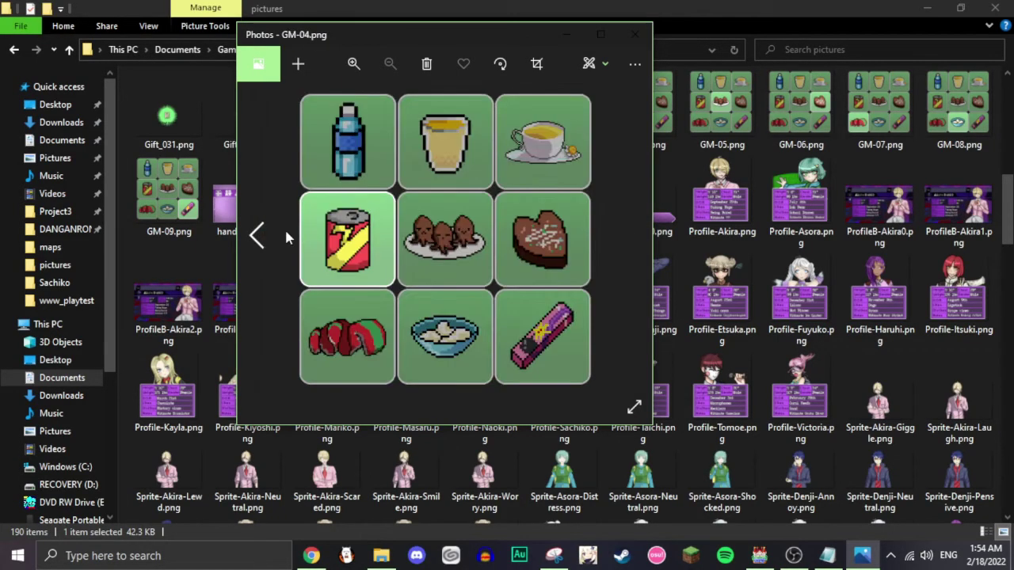
drag(509, 23, 661, 65)
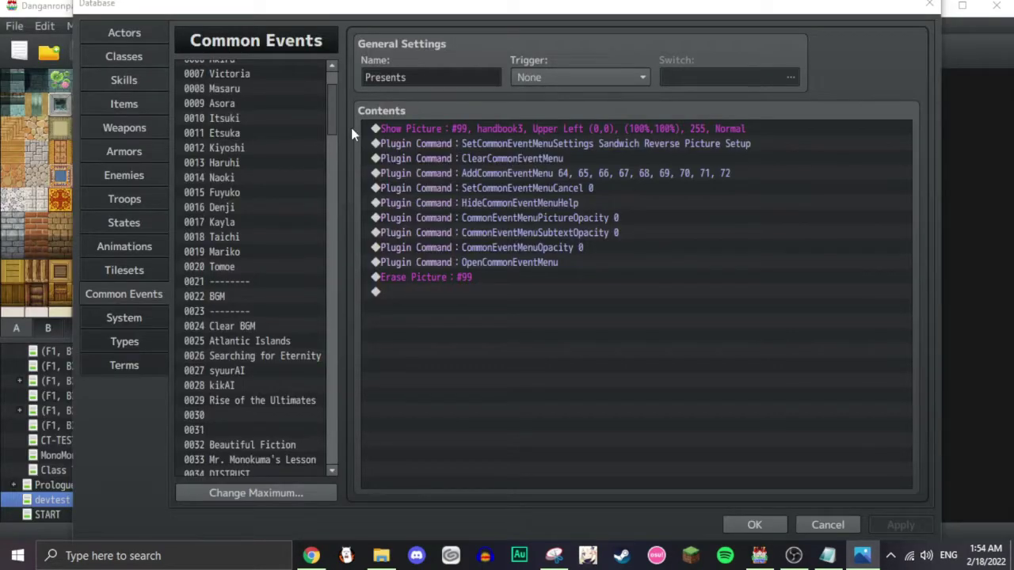
drag(334, 101, 335, 190)
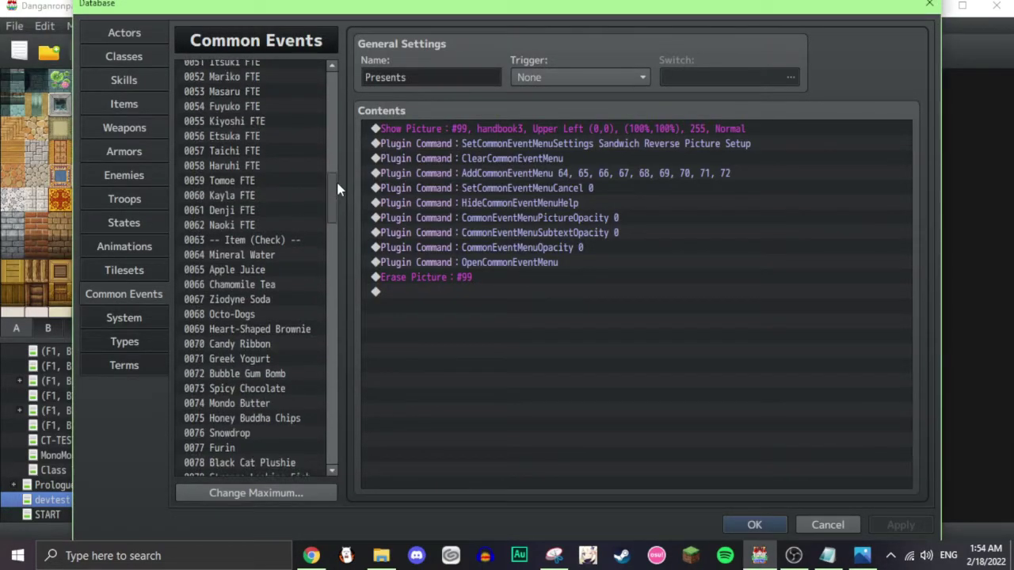
click(303, 239)
click(305, 253)
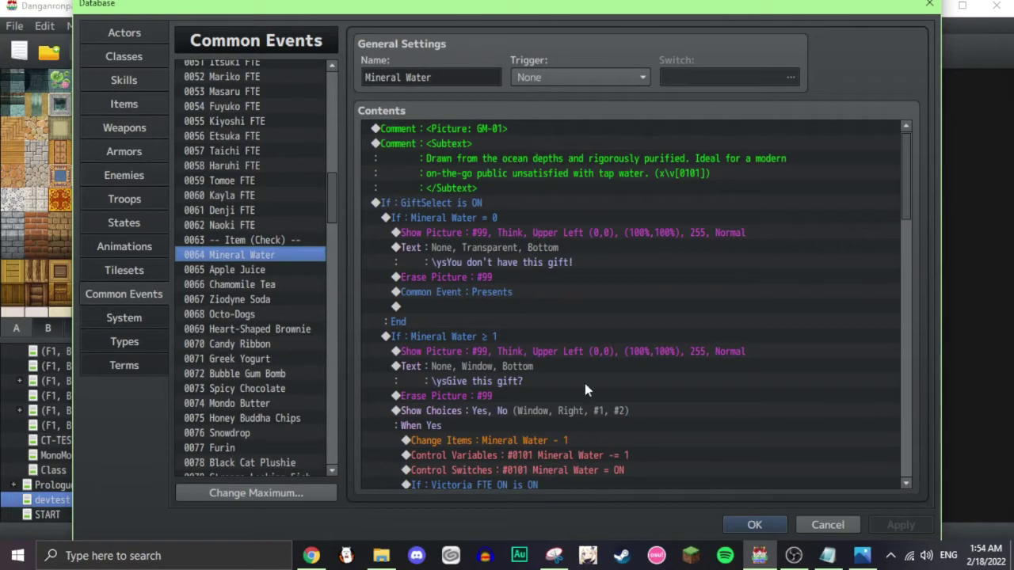
click(474, 140)
click(477, 130)
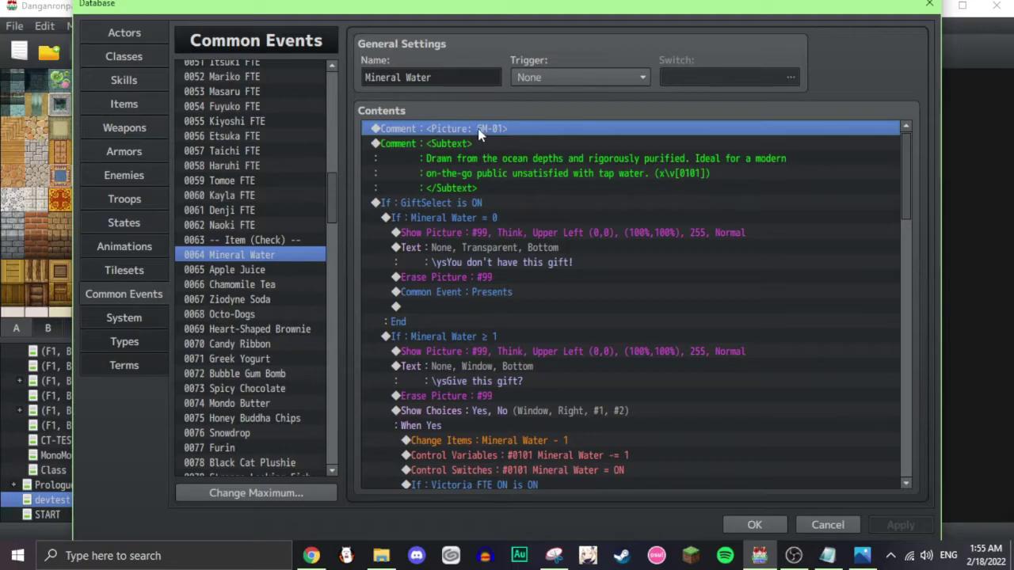
key(alt+Tab)
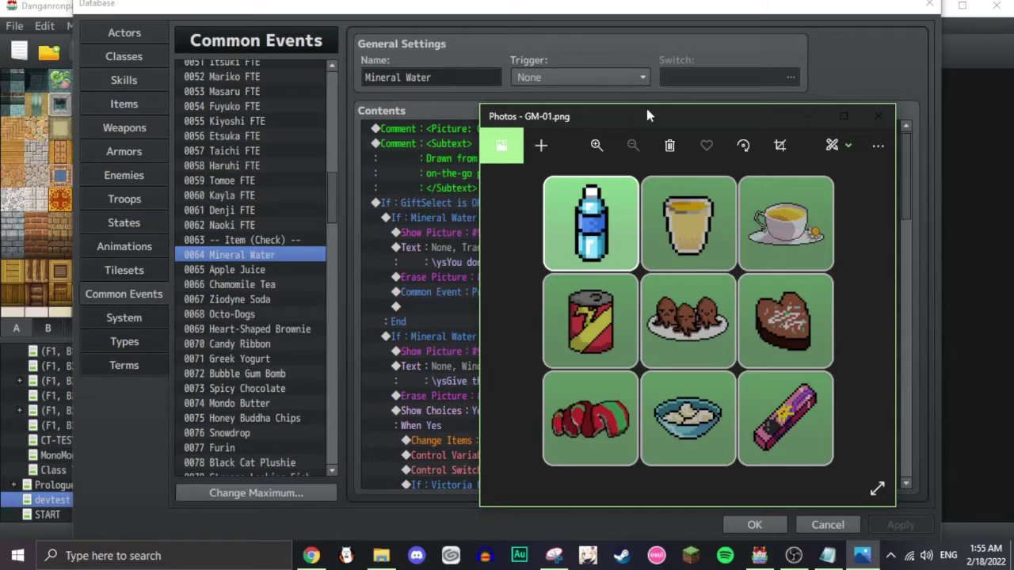
drag(650, 113, 1013, 134)
click(465, 133)
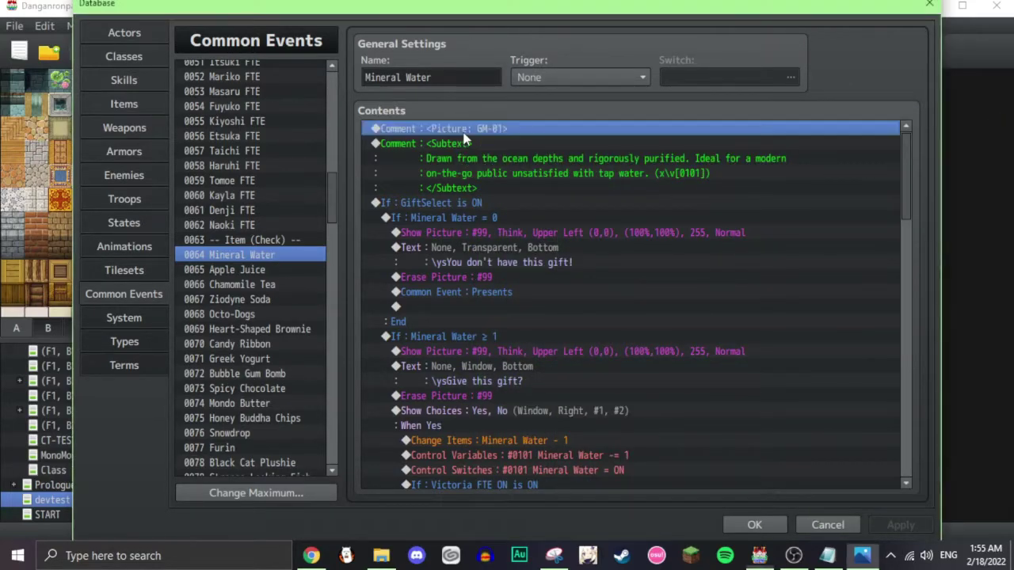
double_click(465, 147)
key(ctrl+a)
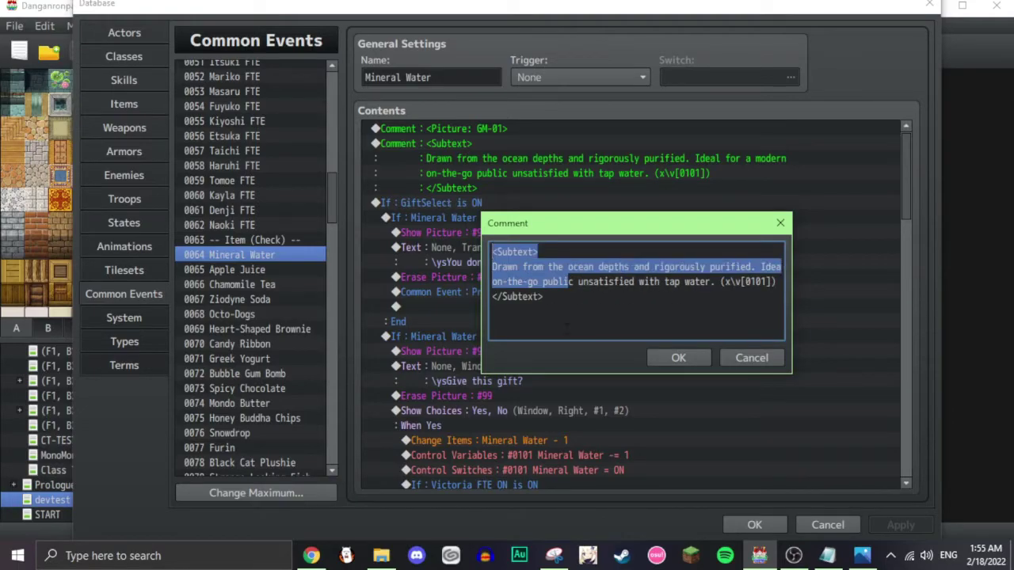
key(Right)
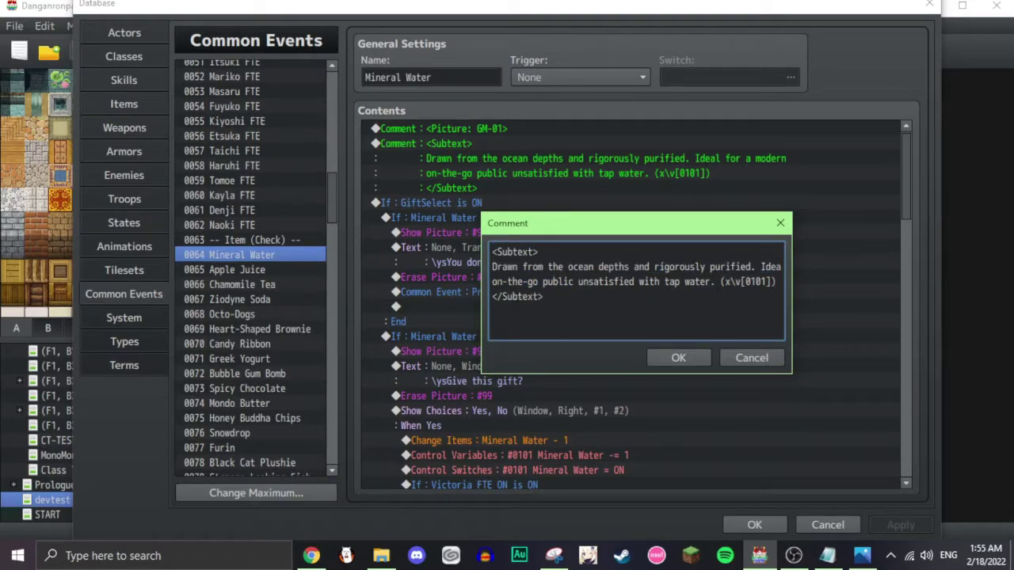
key(shift+End)
key(shift+Down)
key(shift+Down)
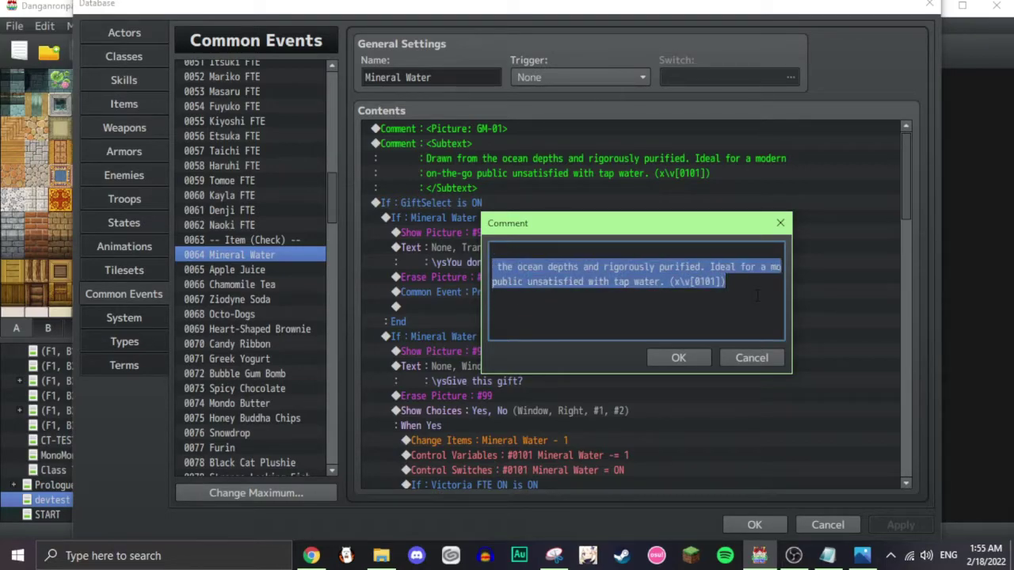
click(701, 296)
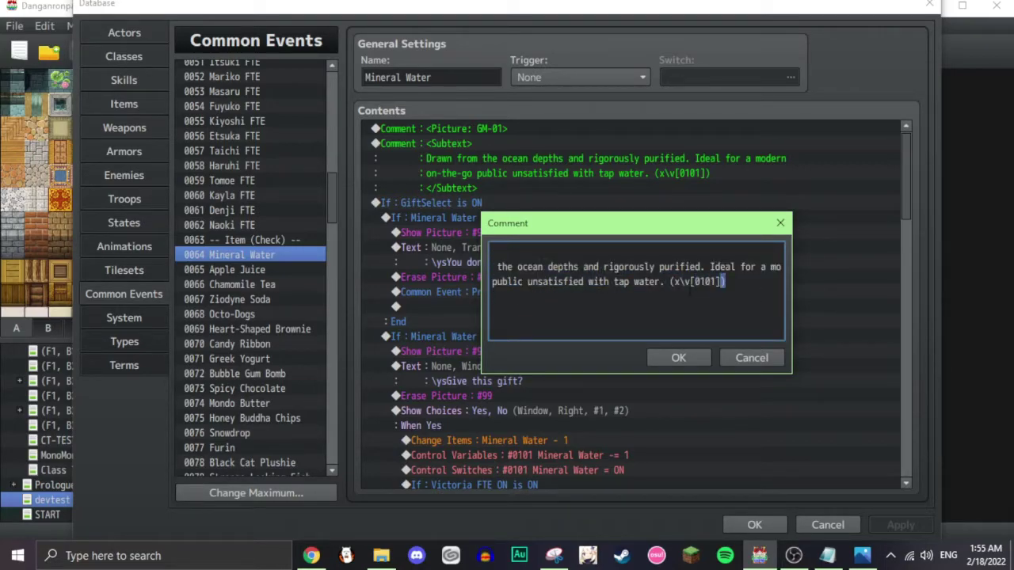
drag(721, 287, 674, 283)
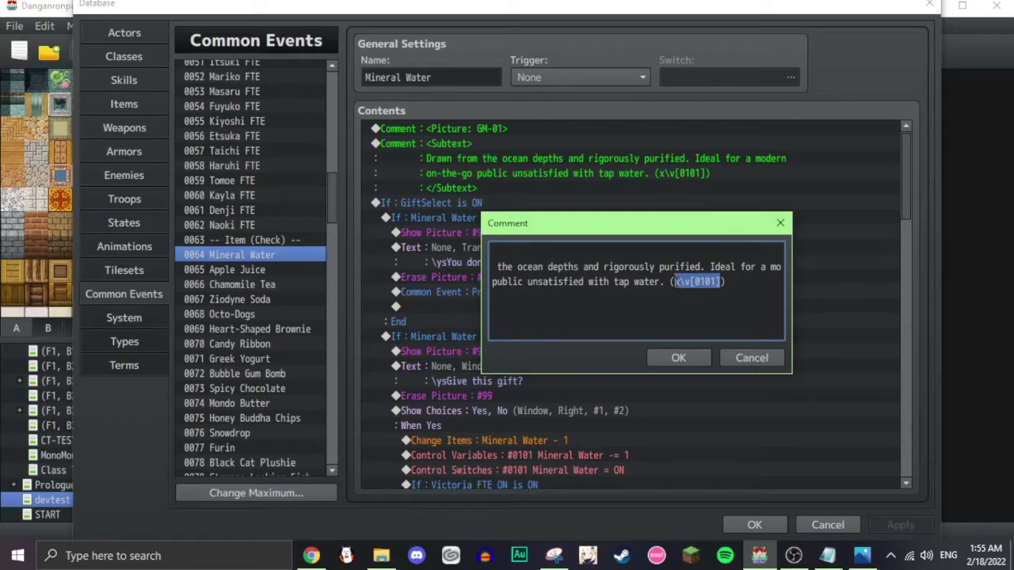
click(674, 282)
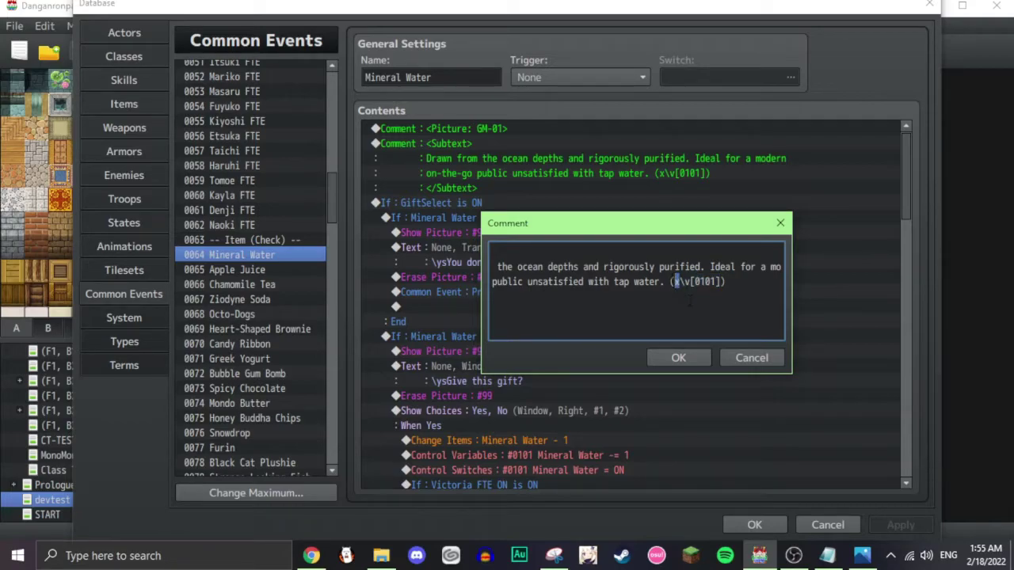
drag(678, 282, 722, 282)
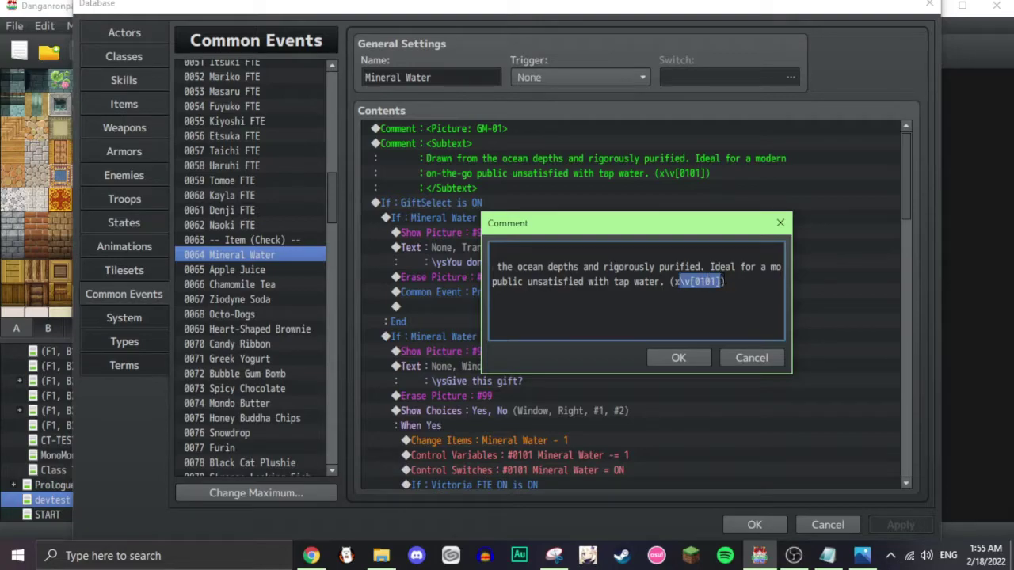
click(775, 357)
key(Return)
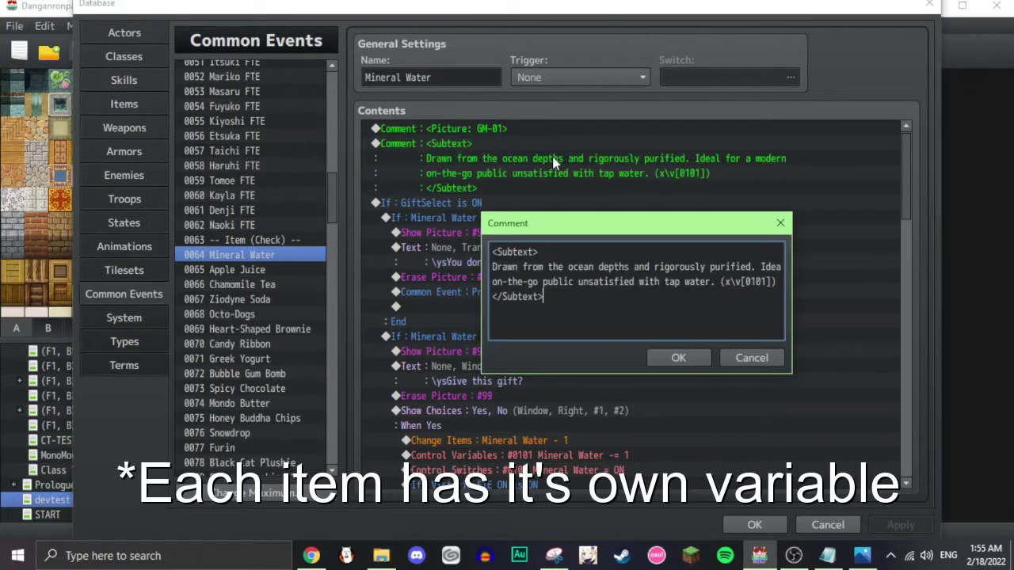
drag(772, 282, 723, 282)
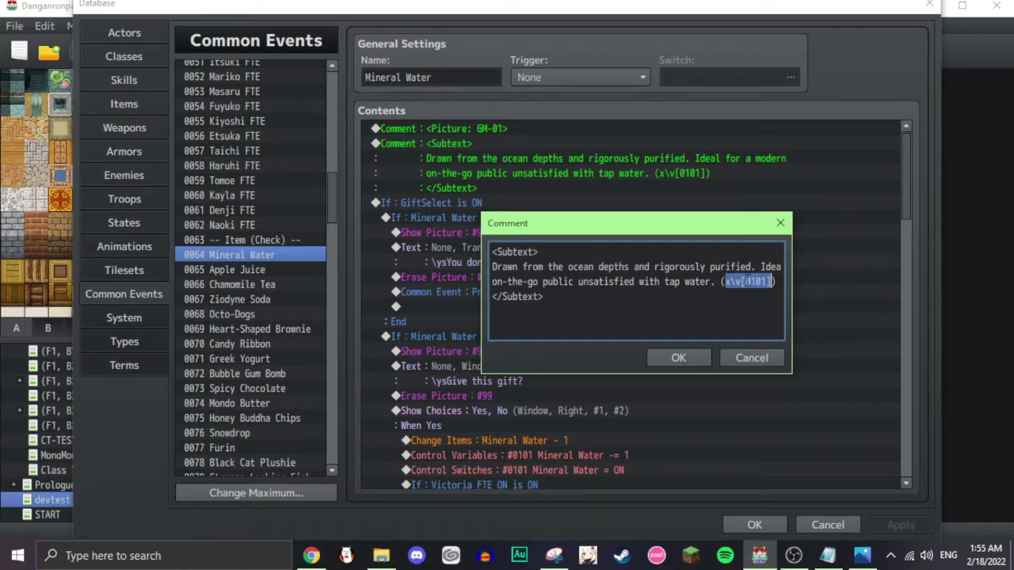
click(778, 357)
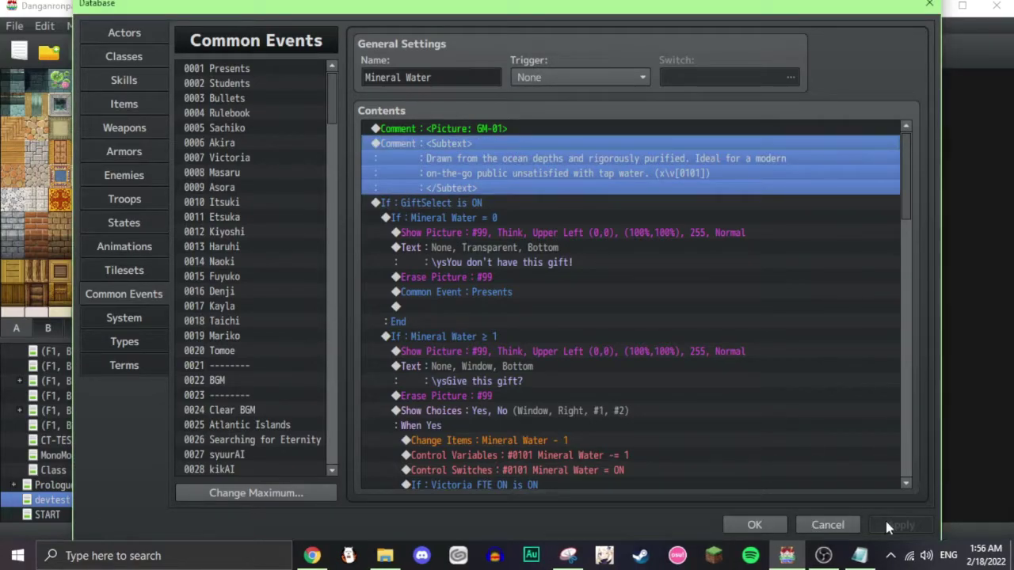
Step: Close the Database and open MOG_TitlePictureCom's settings in the Plugin Manager
click(827, 524)
click(607, 53)
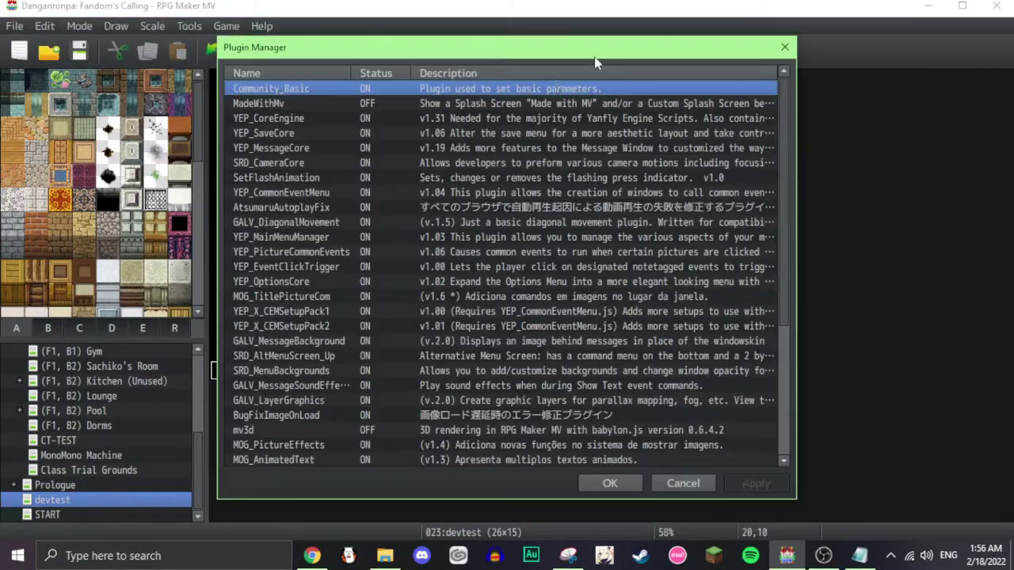
scroll(400, 361, down, 2)
scroll(392, 357, down, 2)
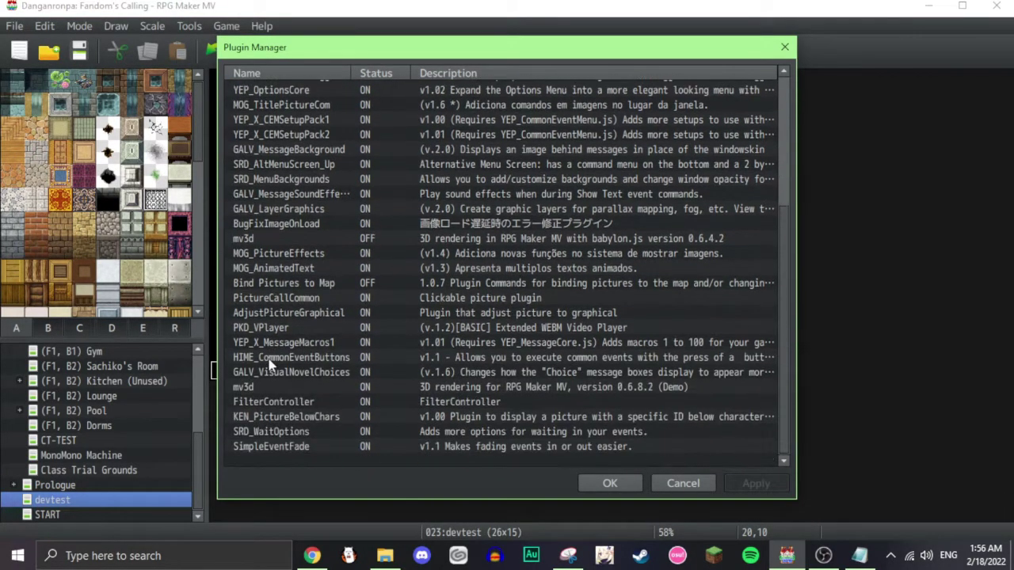
scroll(305, 359, up, 1)
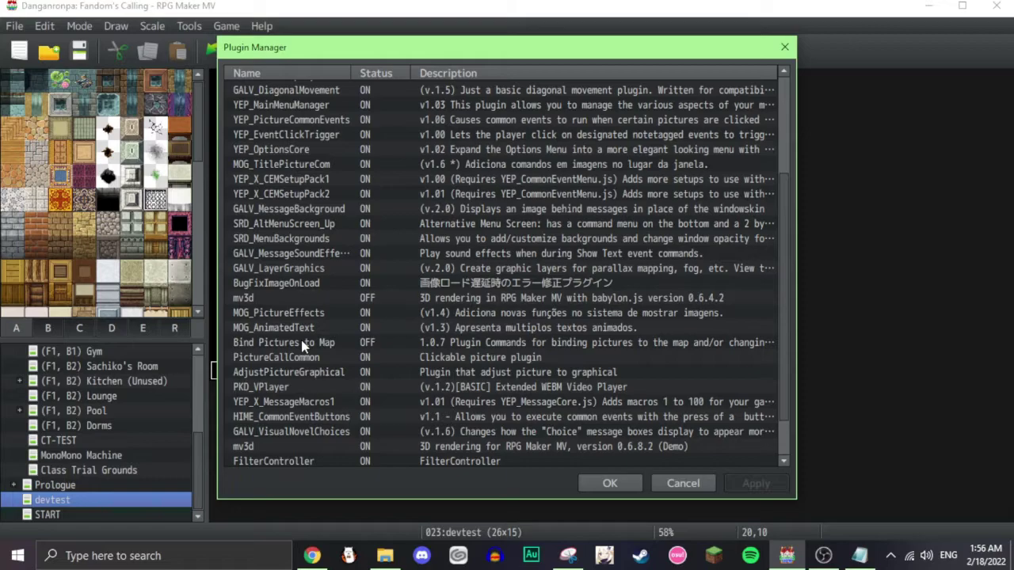
scroll(303, 346, up, 3)
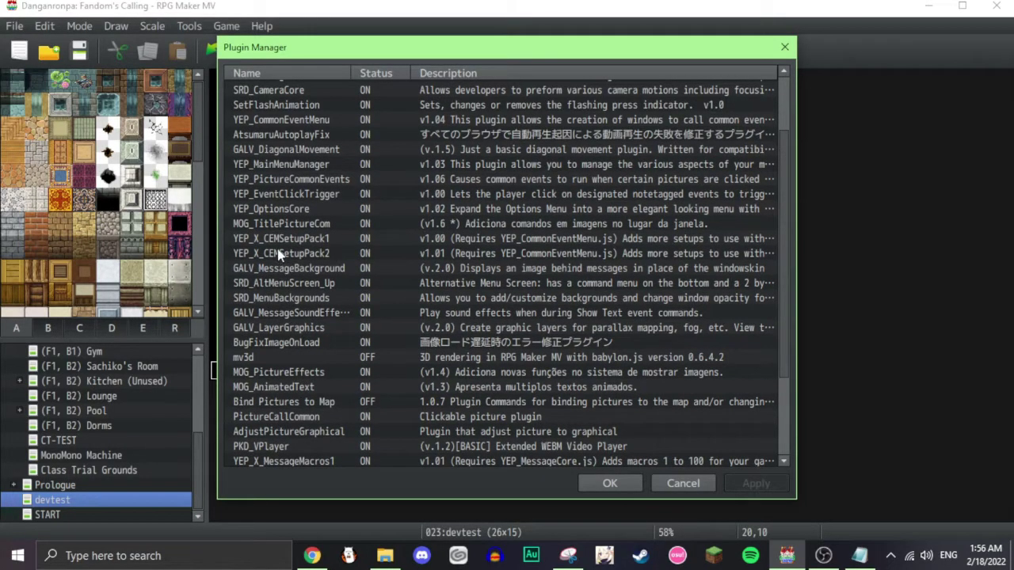
double_click(279, 223)
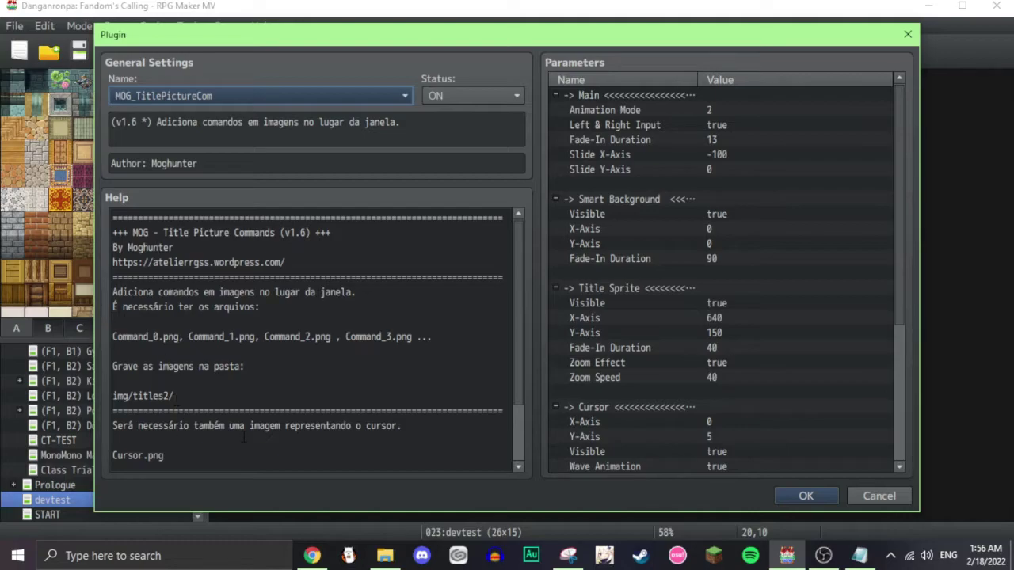
Step: Read the plugin's help text, including the note about needing a cursor image
drag(108, 428, 140, 410)
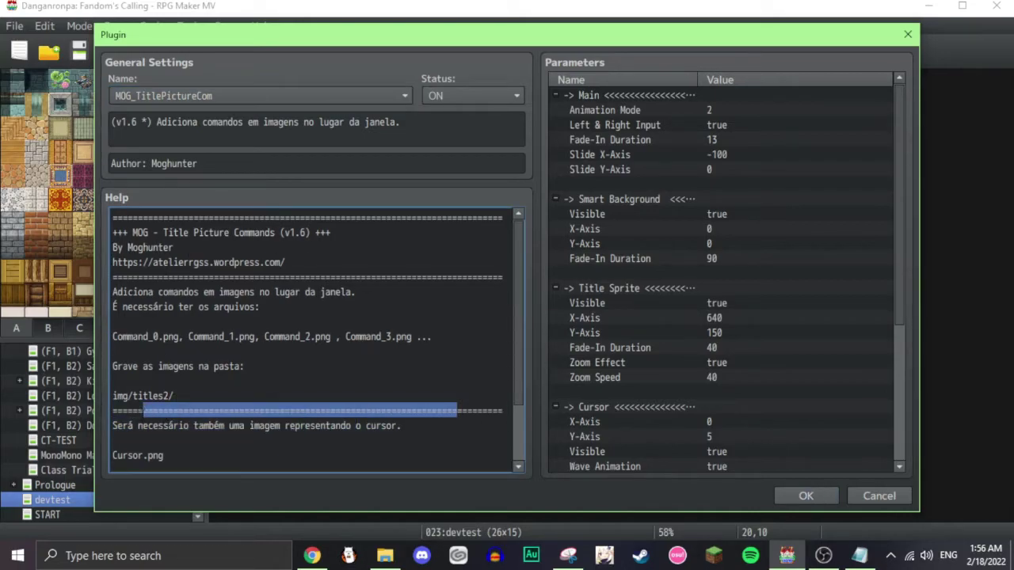
click(446, 436)
drag(436, 434, 7, 432)
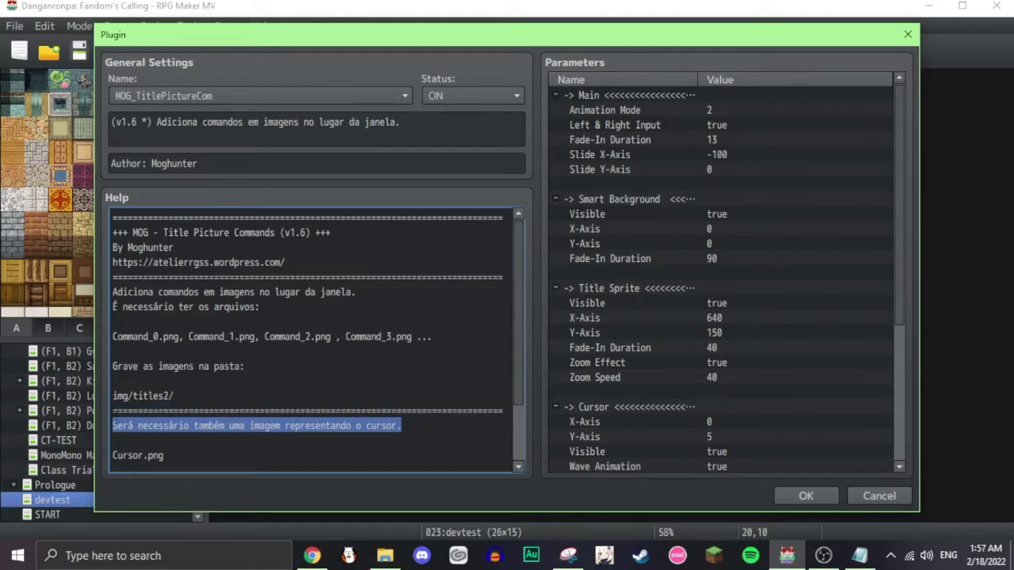
click(416, 236)
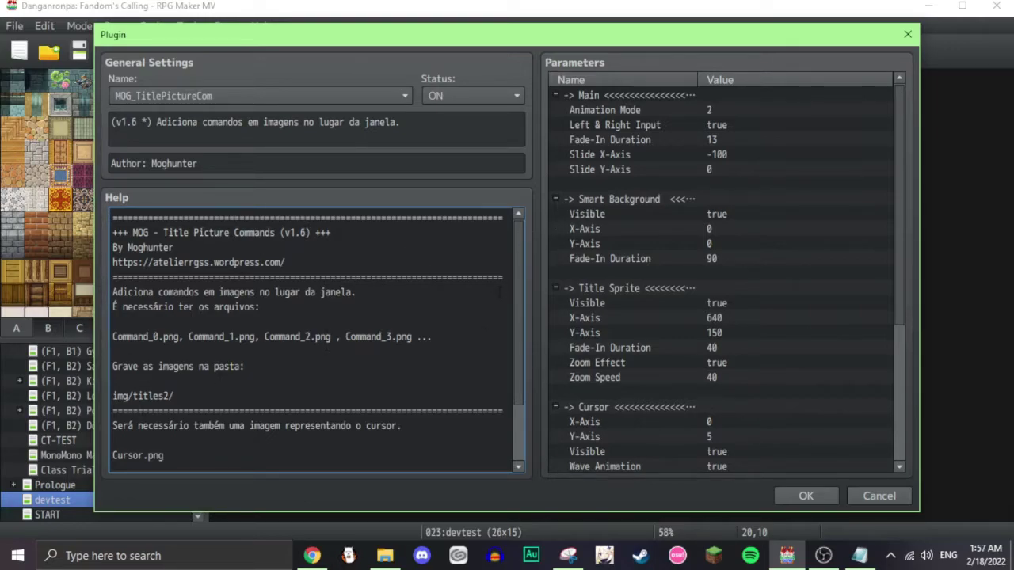
scroll(513, 298, down, 2)
scroll(515, 255, up, 2)
scroll(504, 416, down, 2)
scroll(312, 340, up, 2)
Step: Inspect the Animation Mode, Fade-In Duration, Left & Right Input, Slide X-Axis and Smart Background Visible parameters
click(686, 111)
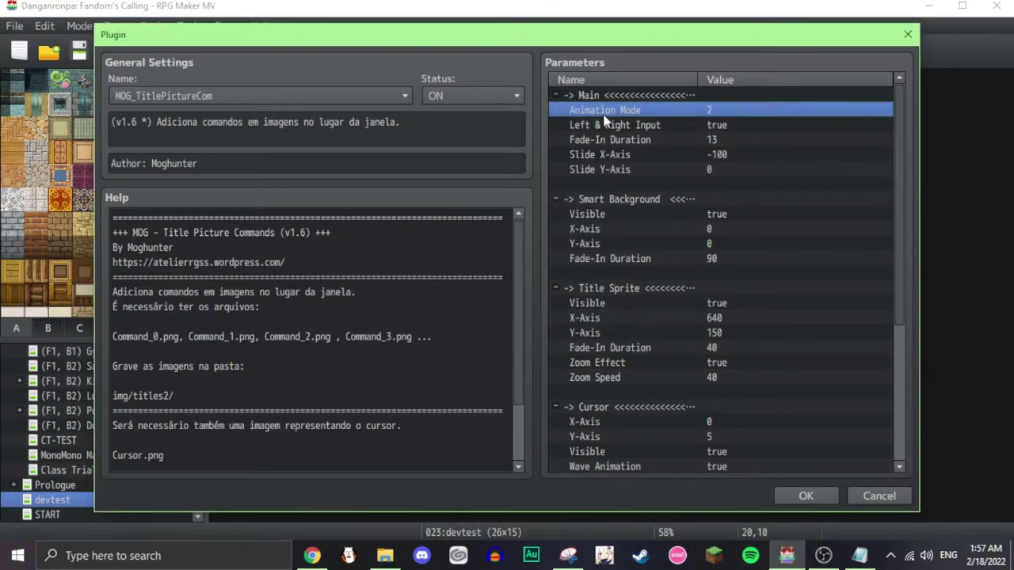
click(622, 139)
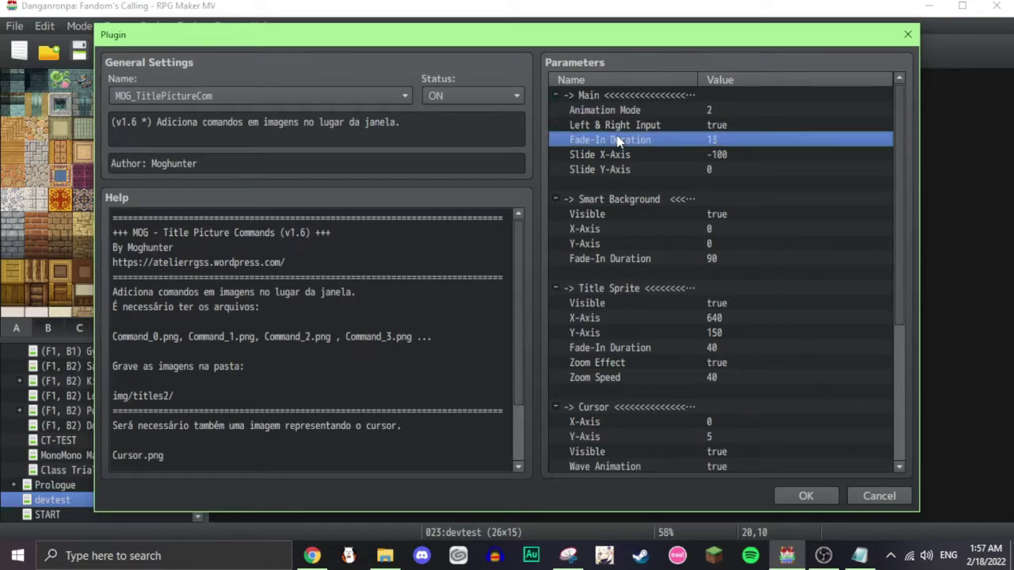
click(640, 127)
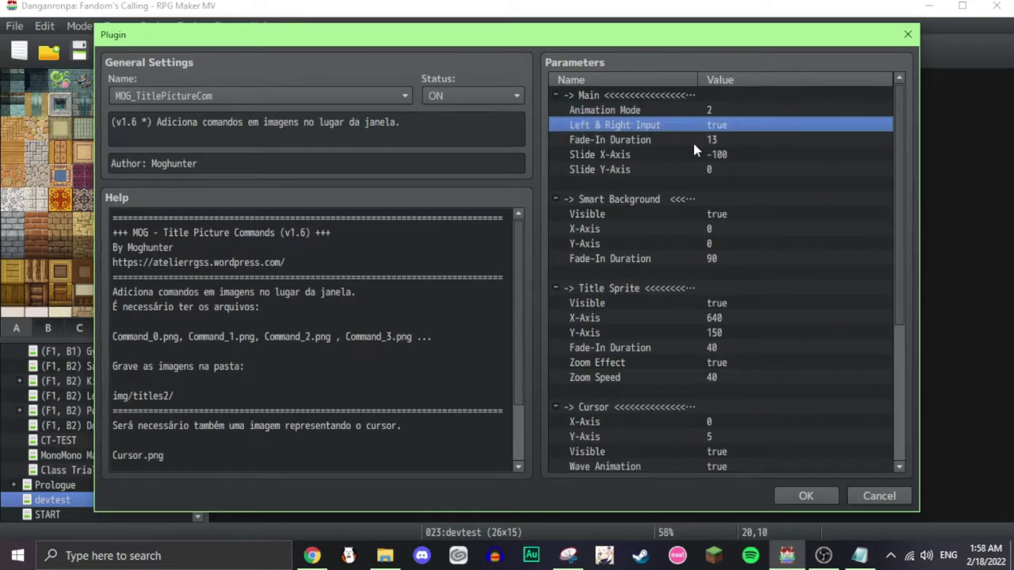
click(735, 141)
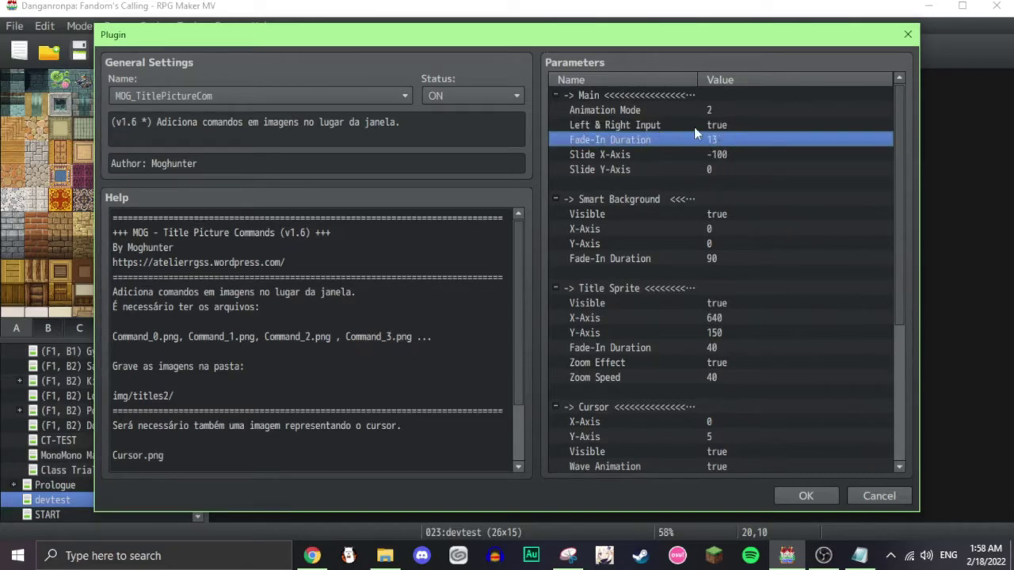
click(763, 154)
scroll(736, 149, down, 2)
click(713, 141)
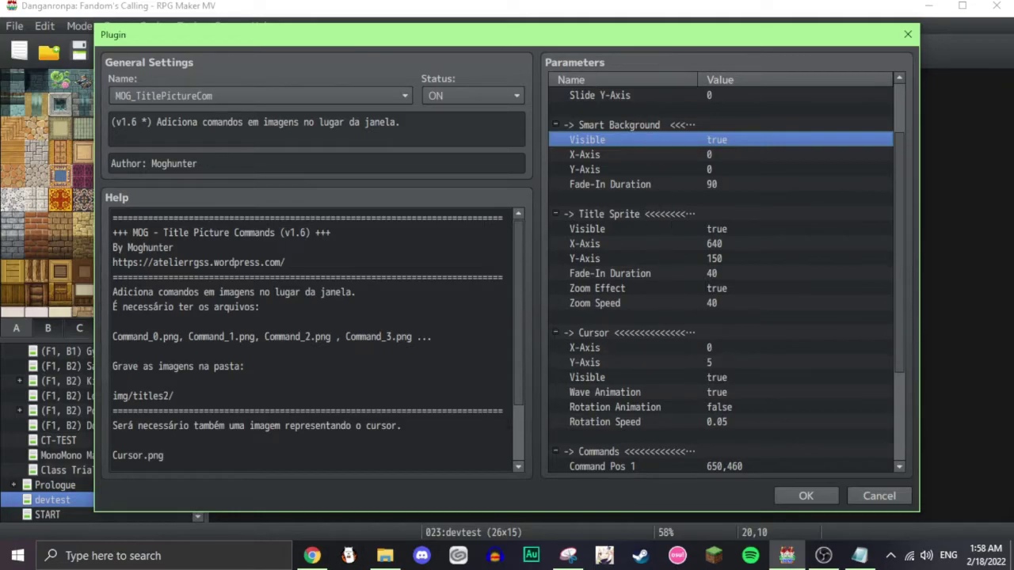
click(385, 555)
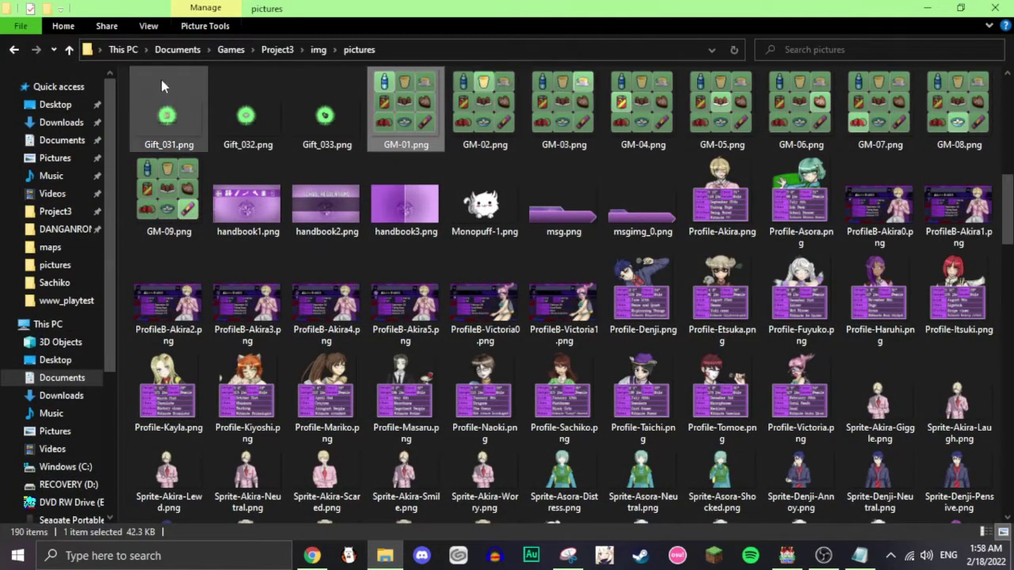
key(alt+Tab)
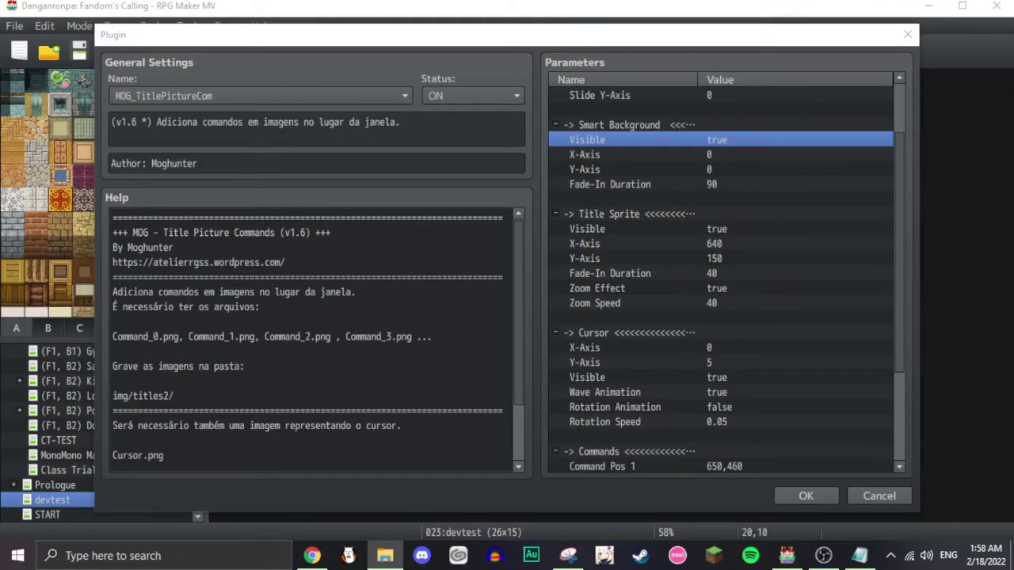
key(alt+Tab)
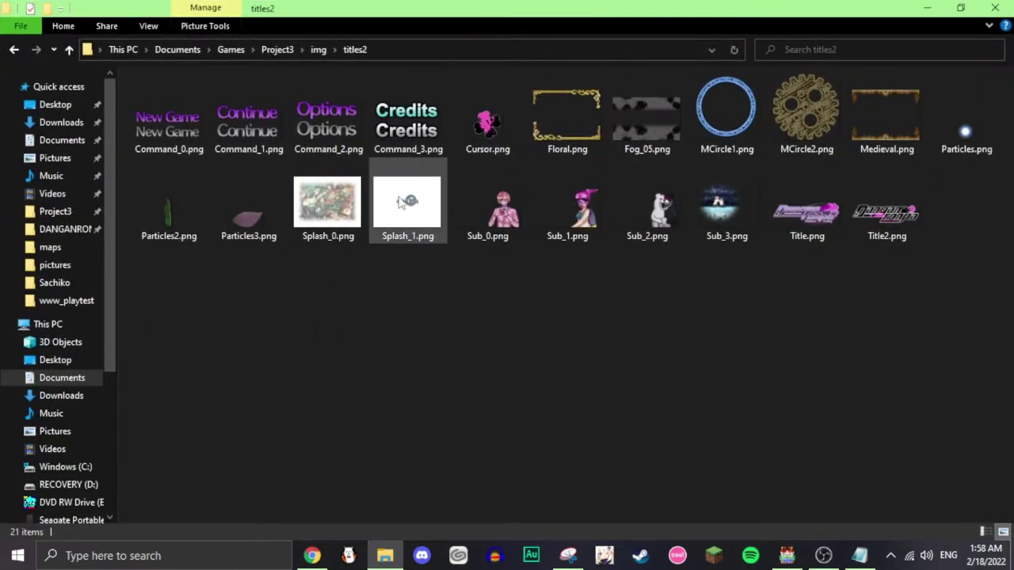
click(151, 122)
click(239, 127)
click(341, 119)
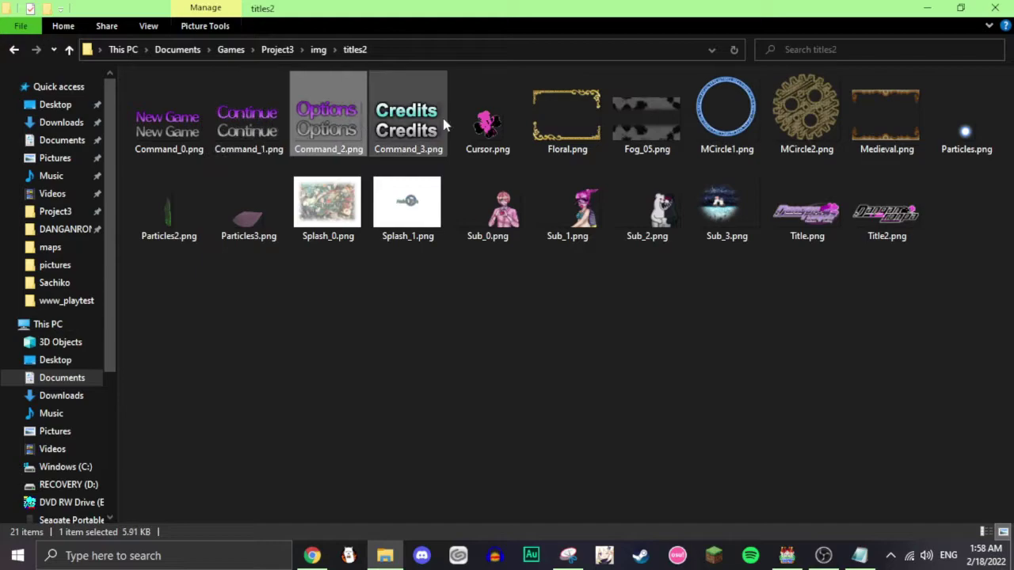
click(422, 127)
click(171, 126)
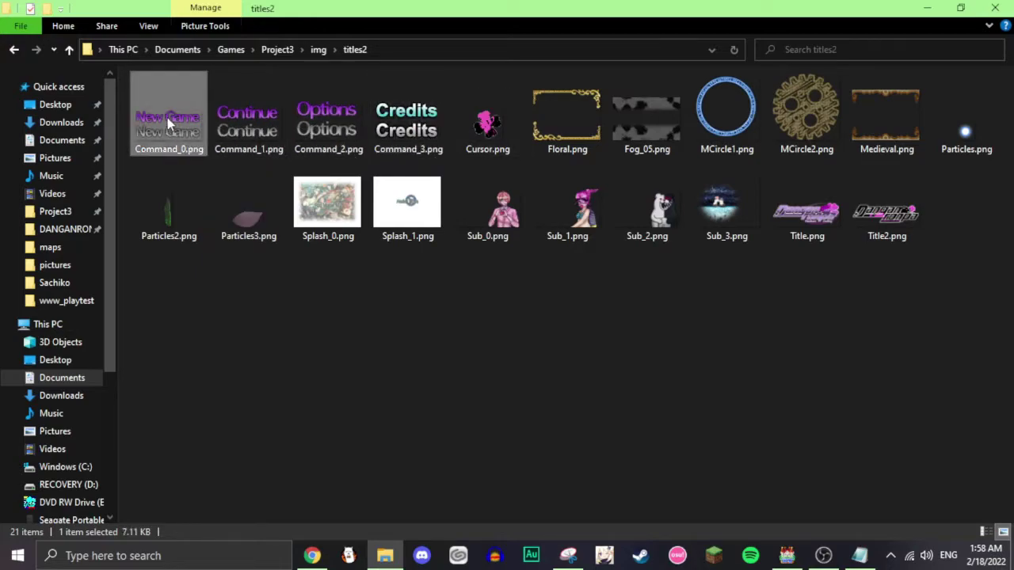
double_click(151, 115)
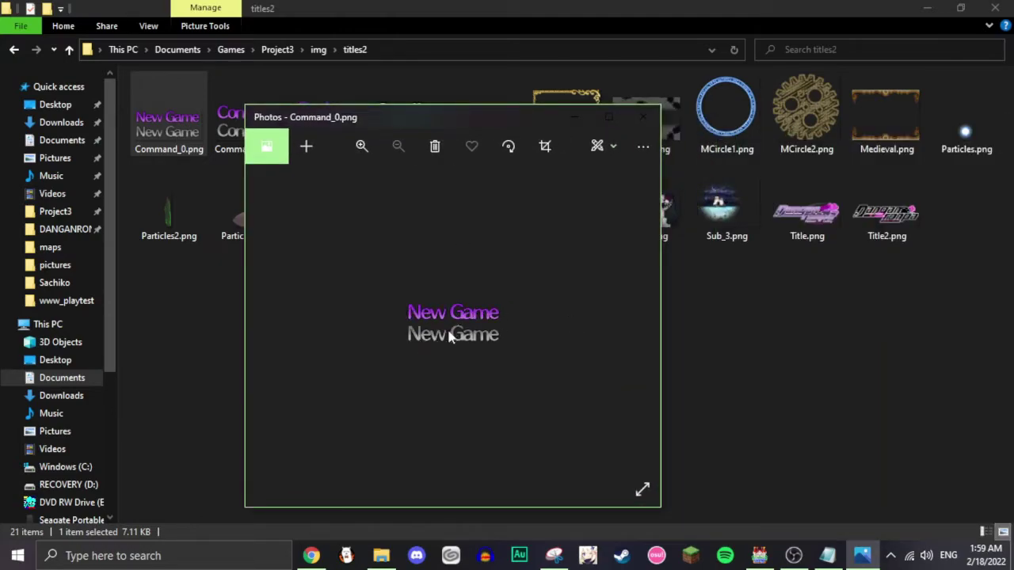
click(643, 118)
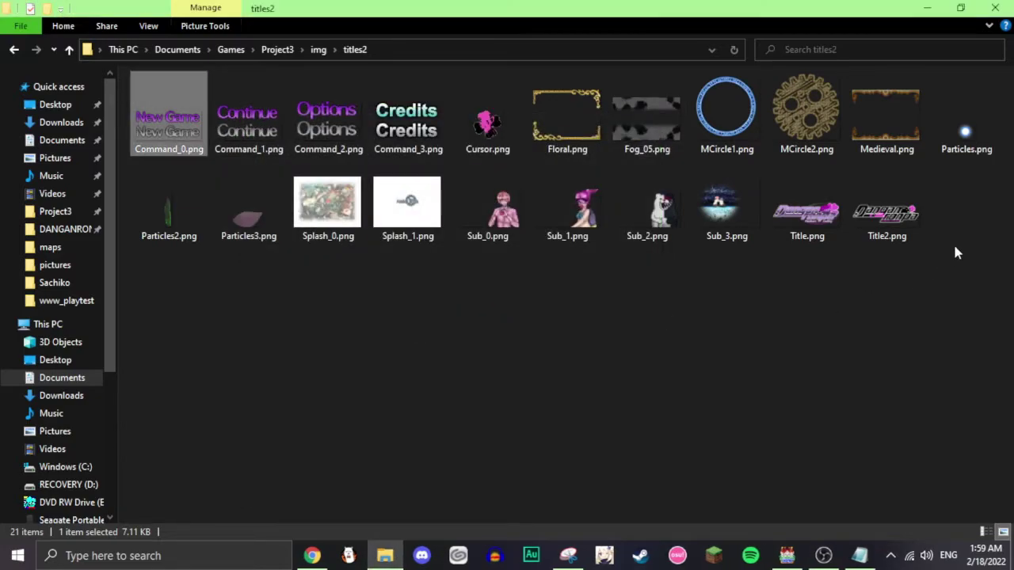
drag(952, 241, 129, 73)
click(379, 343)
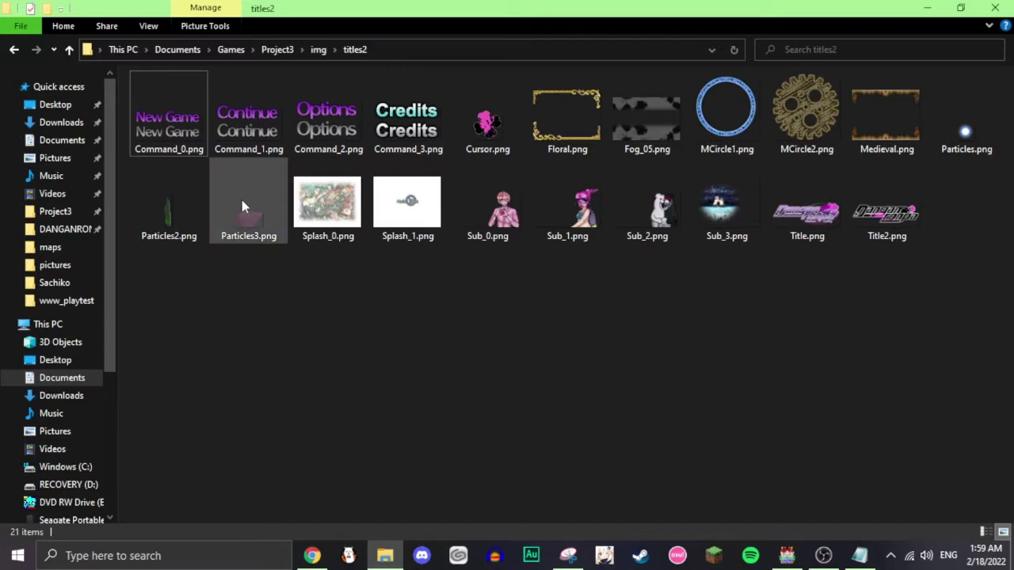
Step: Preview the Sub_0 through Sub_3 title command images in Photos
double_click(534, 237)
click(640, 317)
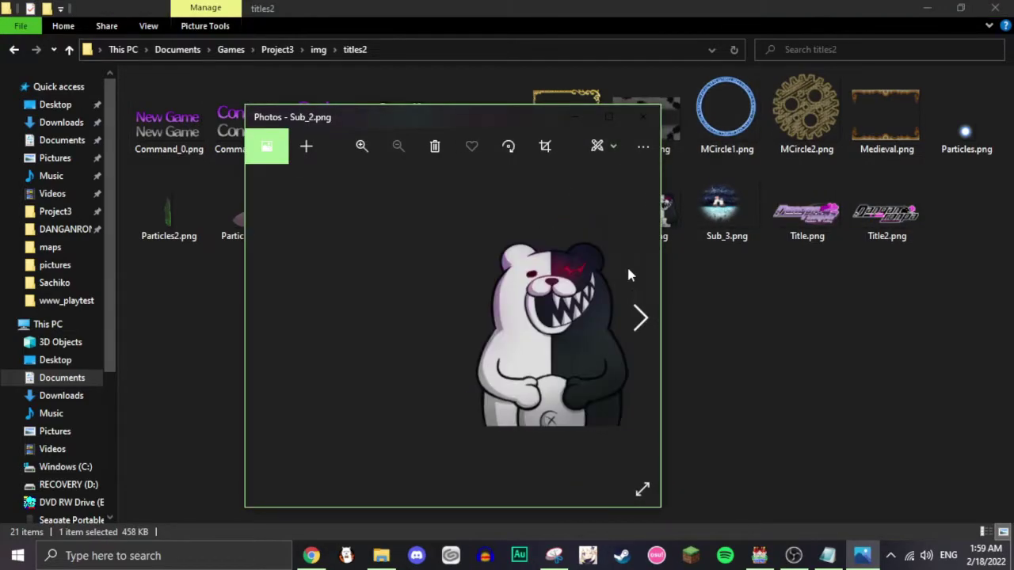
drag(512, 125, 295, 97)
click(422, 282)
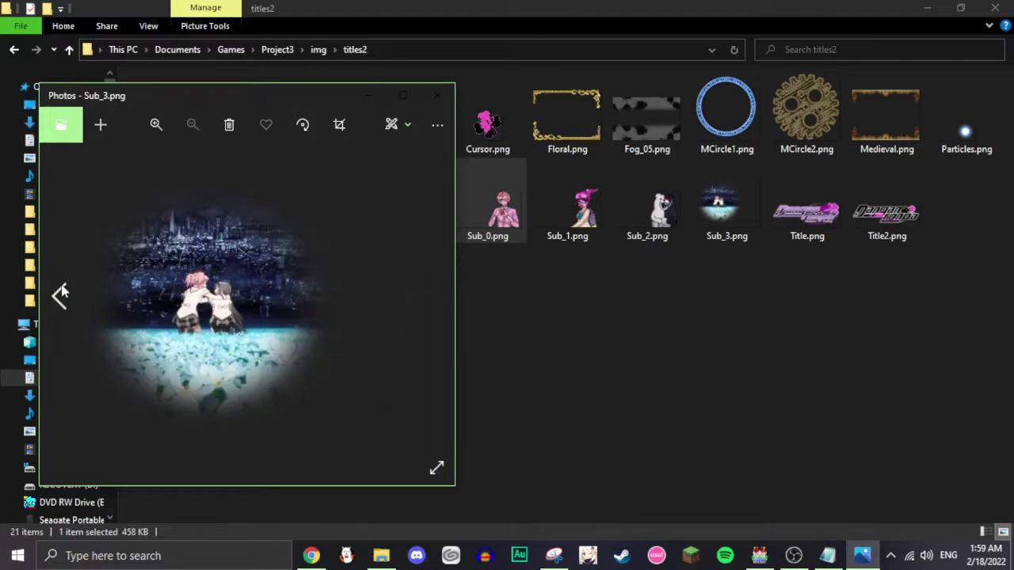
click(90, 275)
click(89, 275)
click(90, 275)
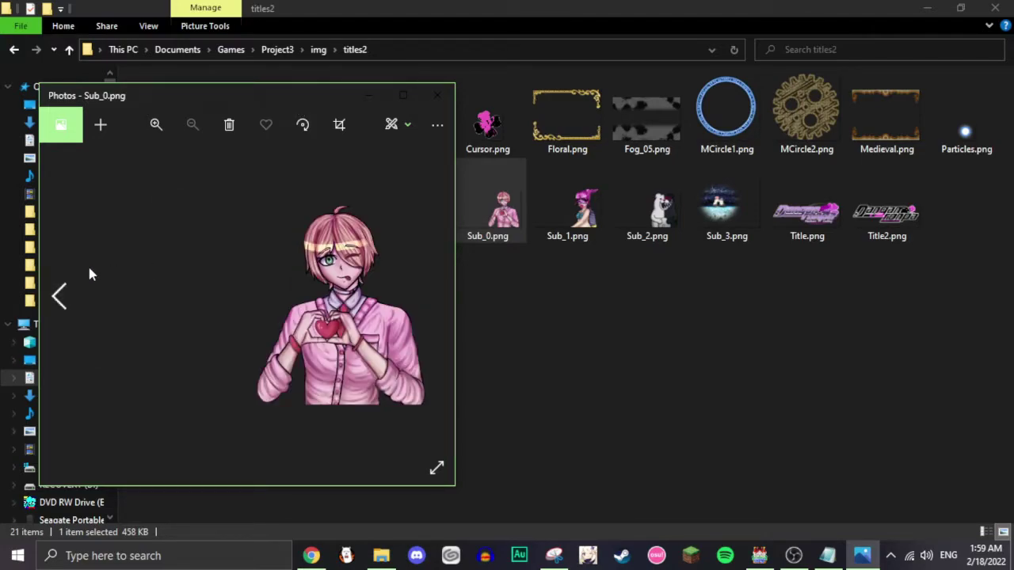
click(421, 321)
click(420, 322)
drag(252, 99, 716, 87)
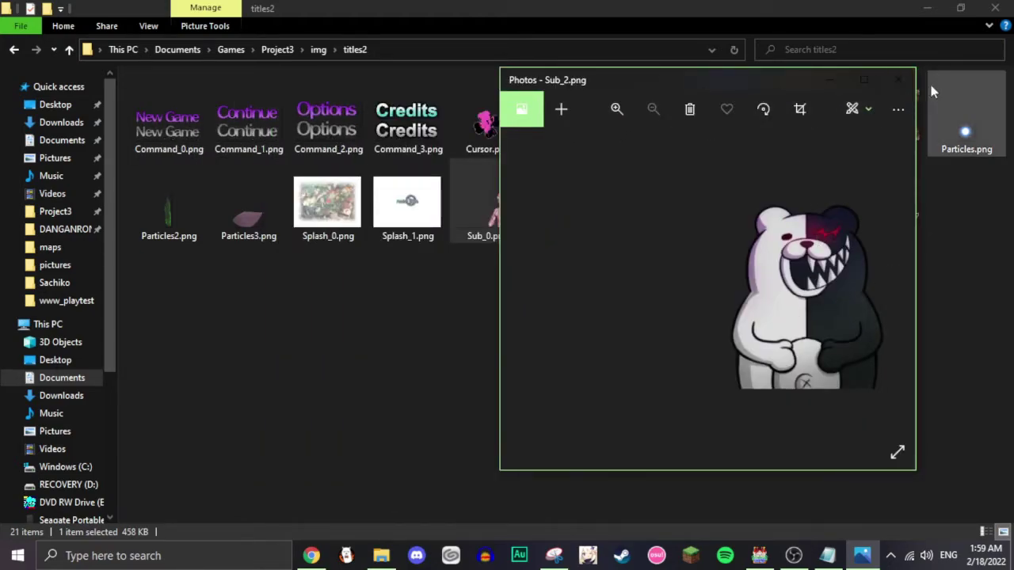
click(897, 80)
Step: Preview the Title, Title2 and Cursor images from the titles2 folder
double_click(795, 190)
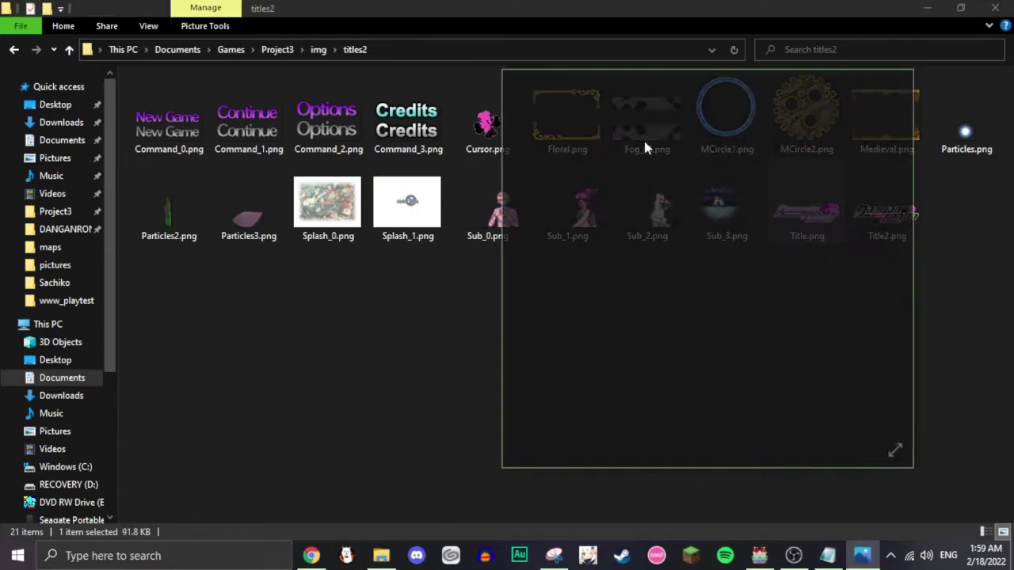
drag(723, 83, 476, 60)
click(609, 265)
click(210, 267)
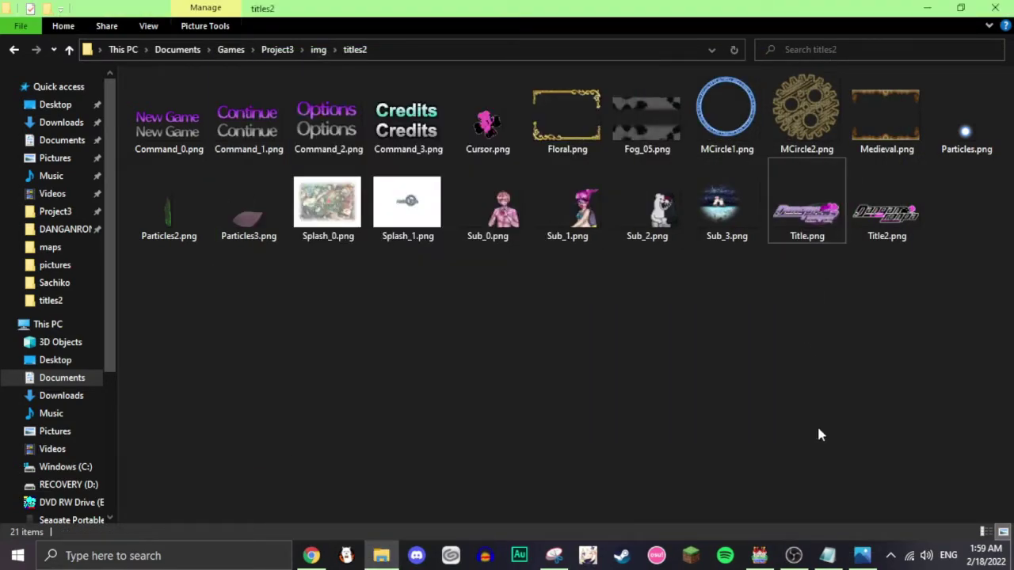
click(861, 556)
click(234, 266)
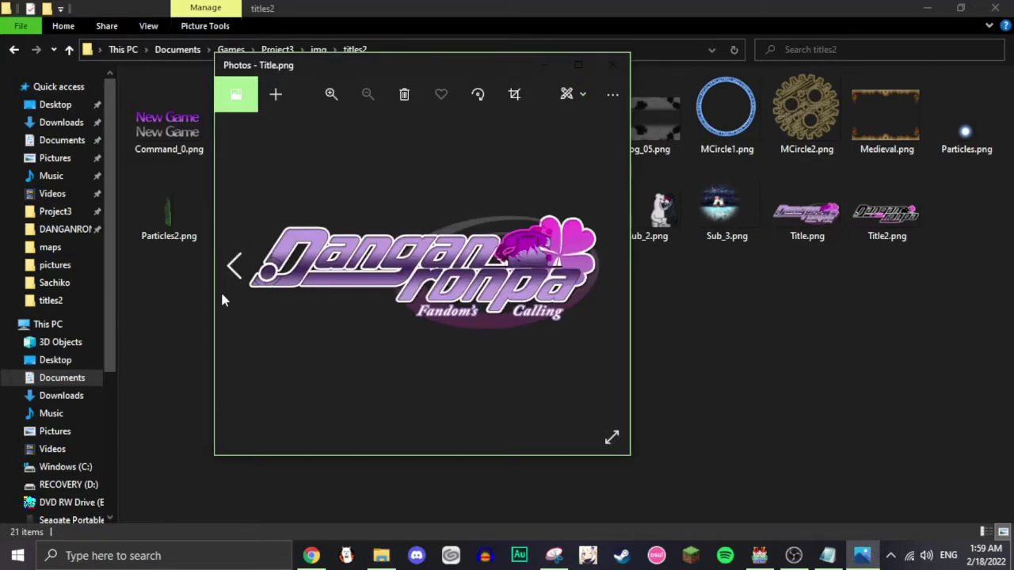
click(609, 64)
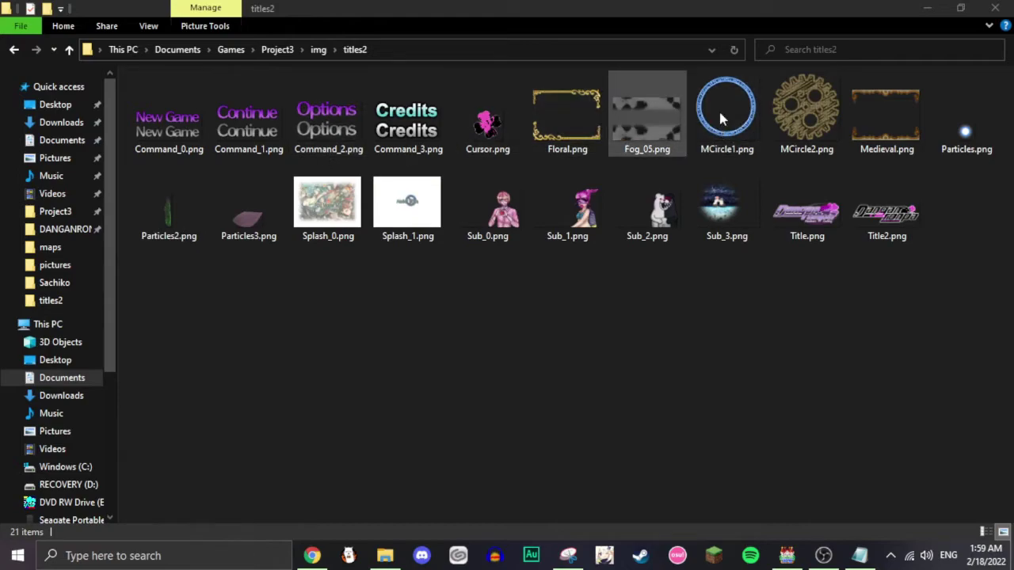
double_click(465, 135)
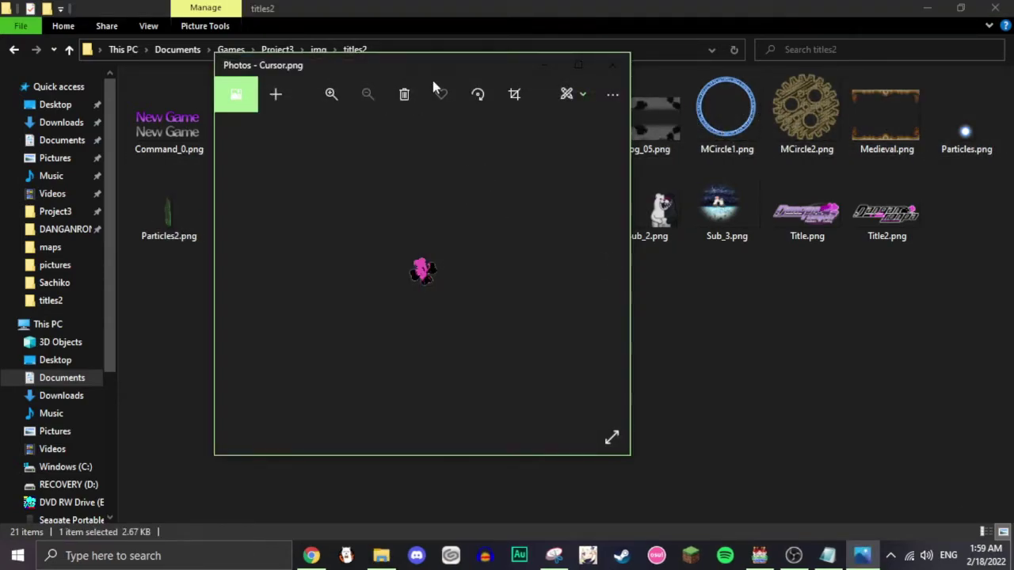
drag(478, 59, 526, 43)
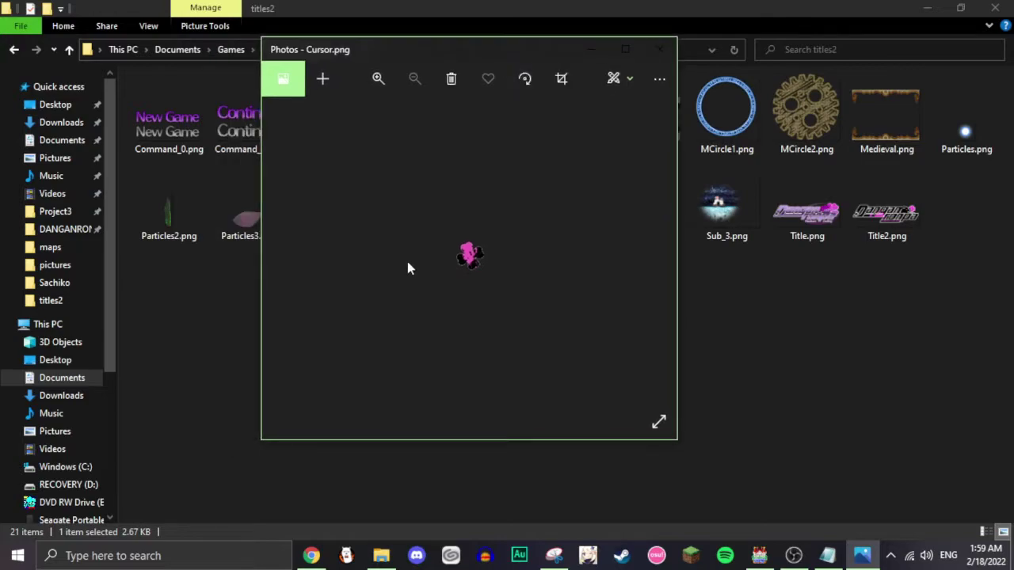
click(662, 49)
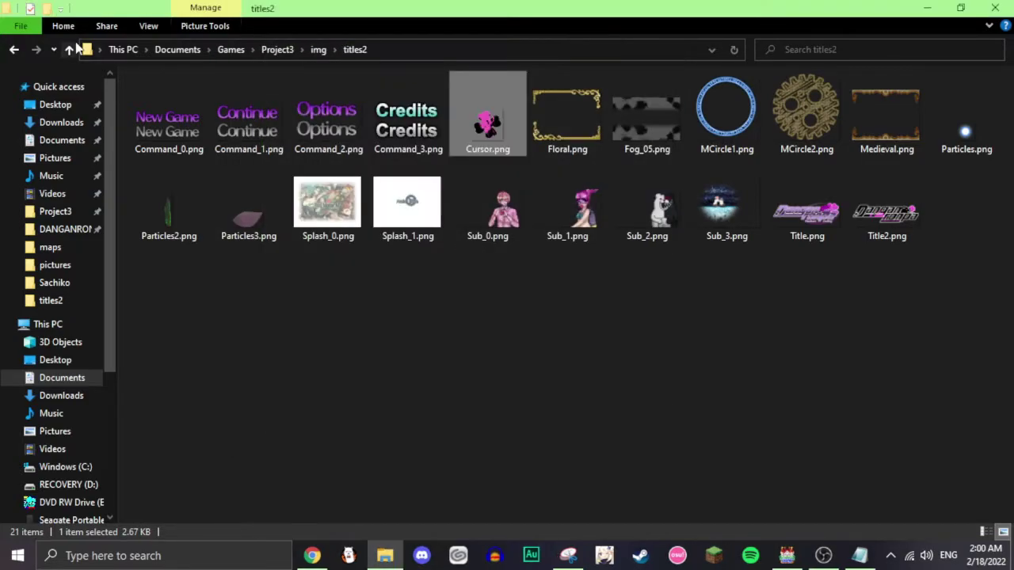
Step: Go up to img, open titles1, and preview the title.png and title2.png backgrounds
click(70, 51)
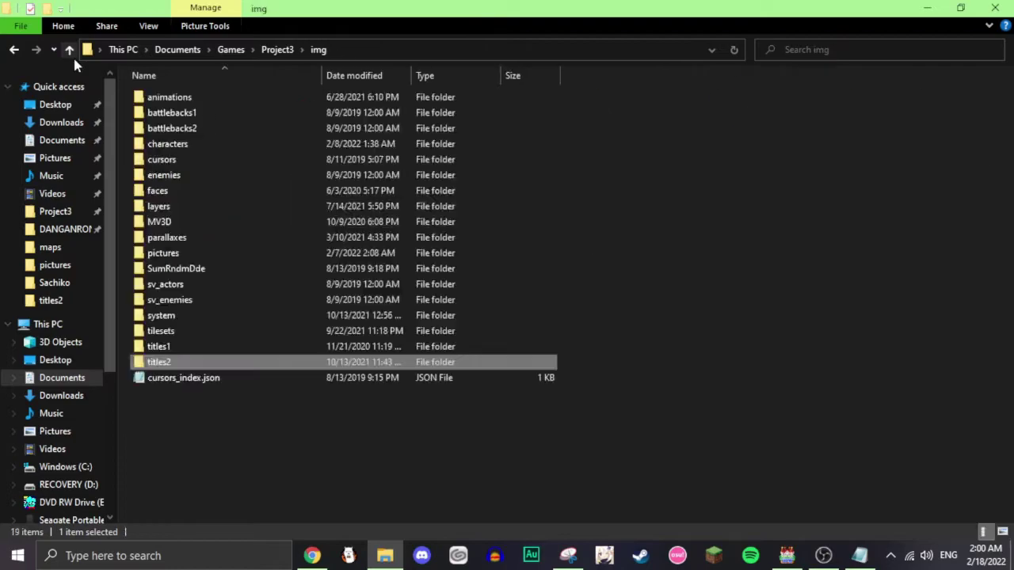
double_click(208, 346)
double_click(440, 222)
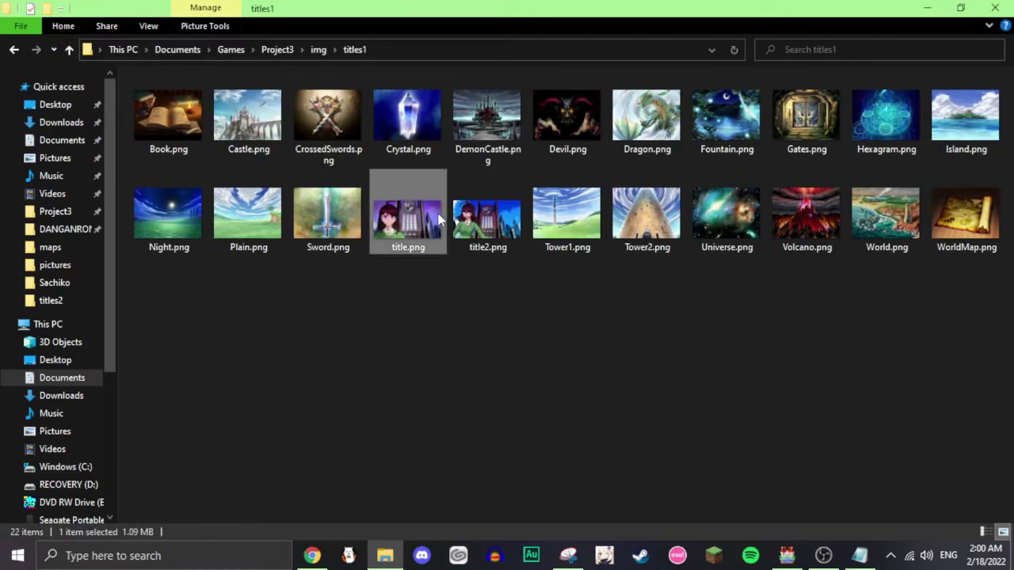
click(658, 249)
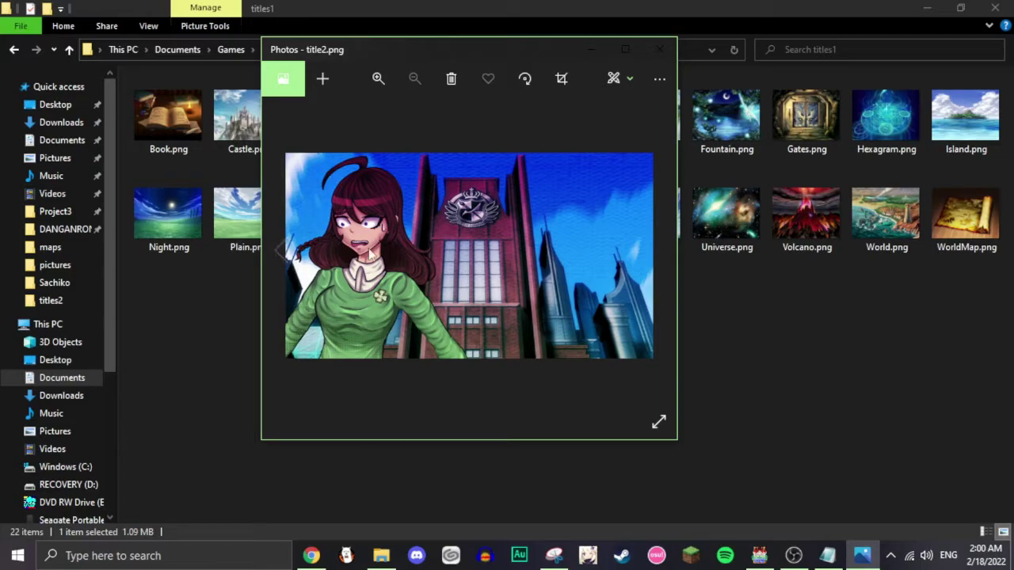
click(667, 51)
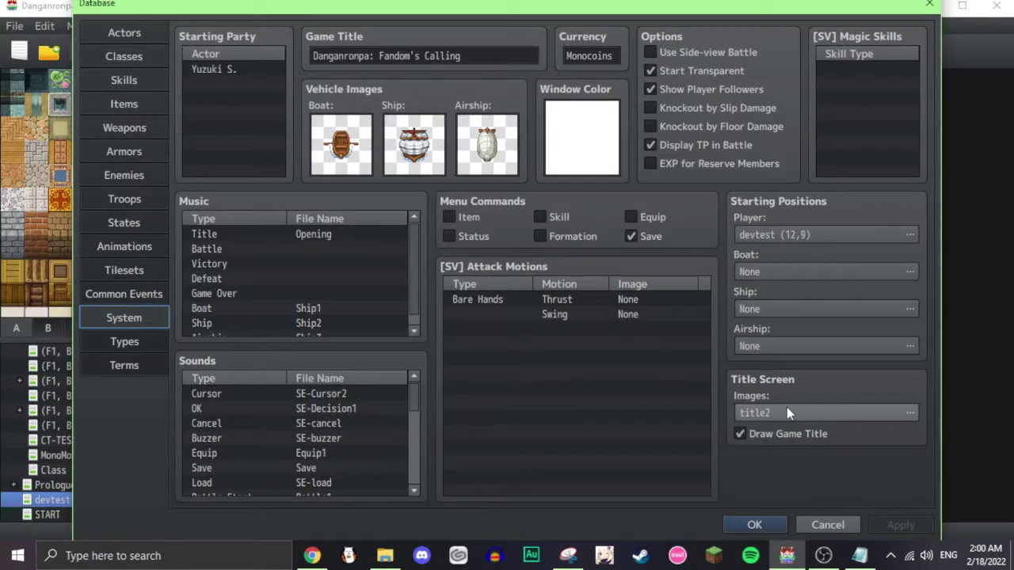
Step: Check the System title screen background is title2, then cancel the Database unchanged
double_click(786, 408)
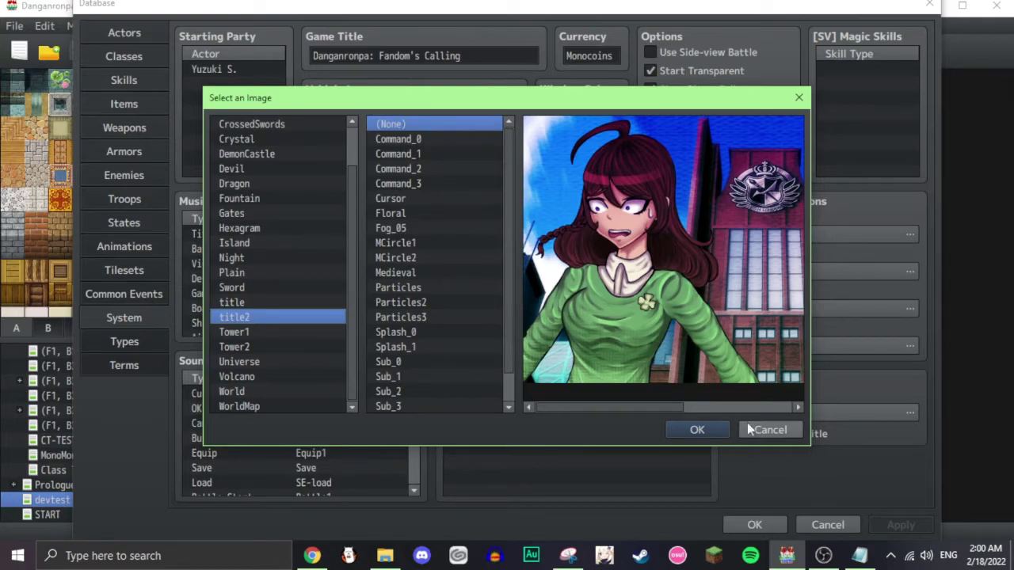
click(770, 429)
click(827, 524)
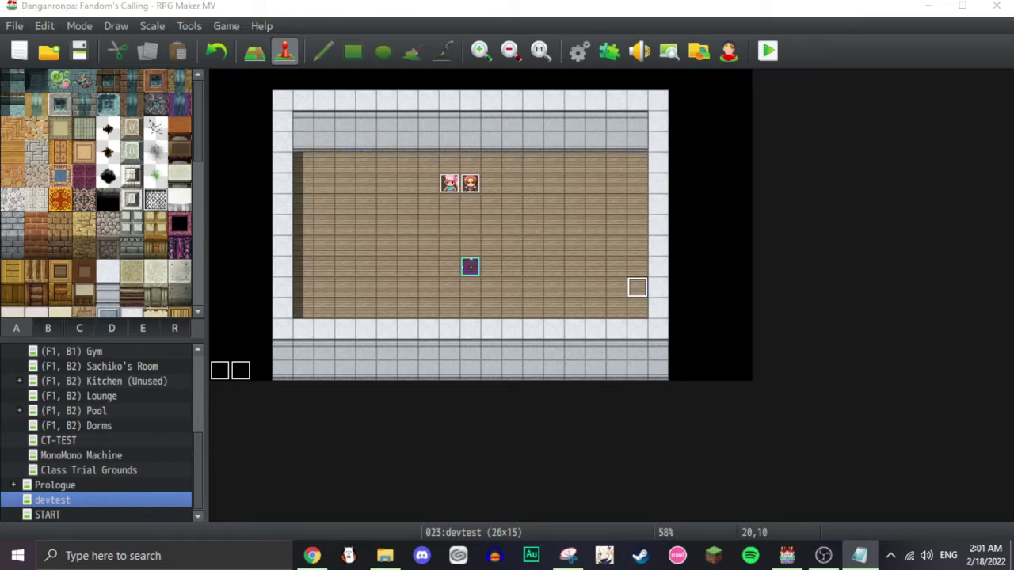
key(alt+Tab)
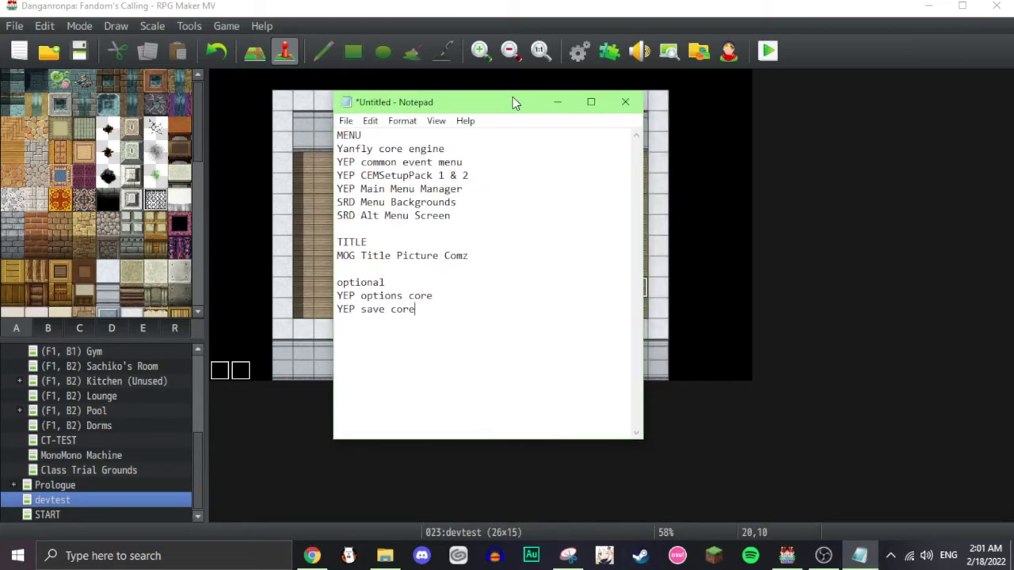
key(ctrl+a)
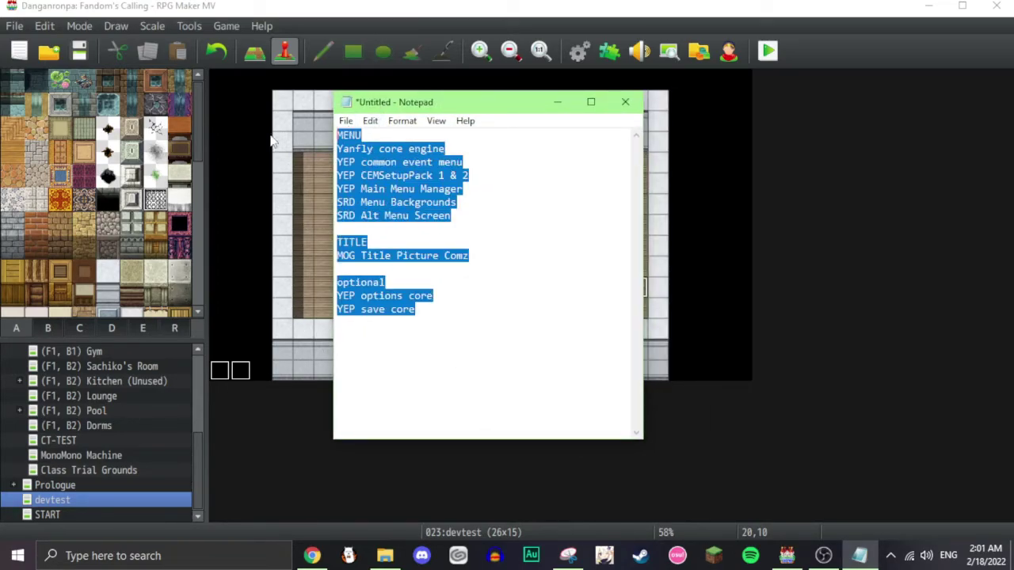
click(449, 318)
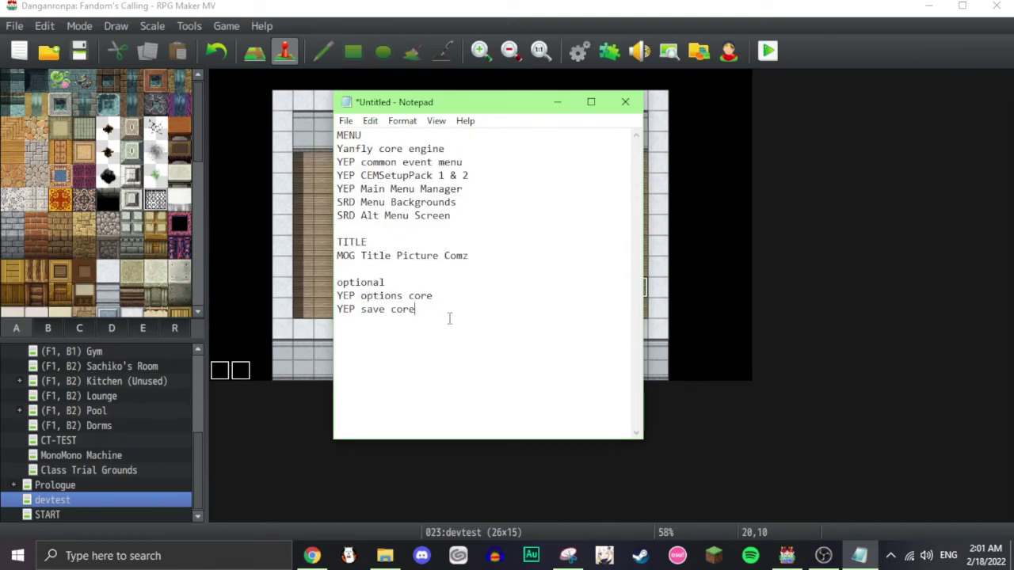
drag(514, 102, 788, 122)
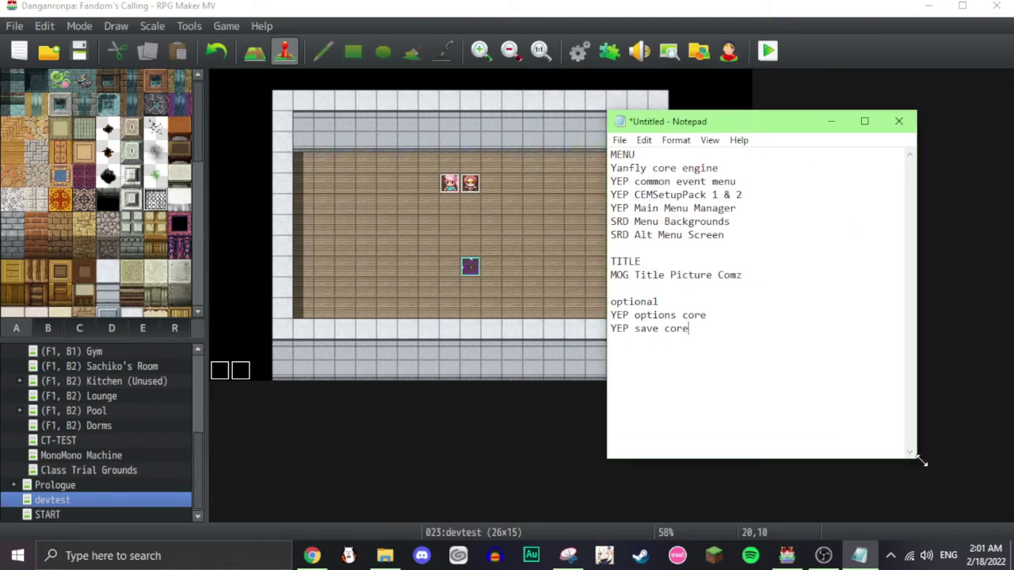
drag(921, 462, 768, 355)
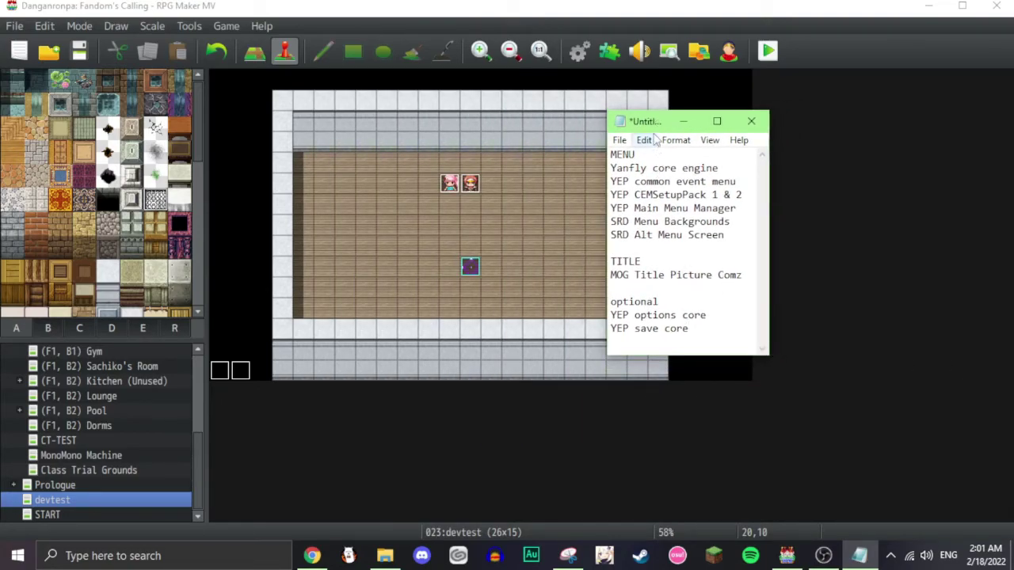
drag(655, 128, 828, 157)
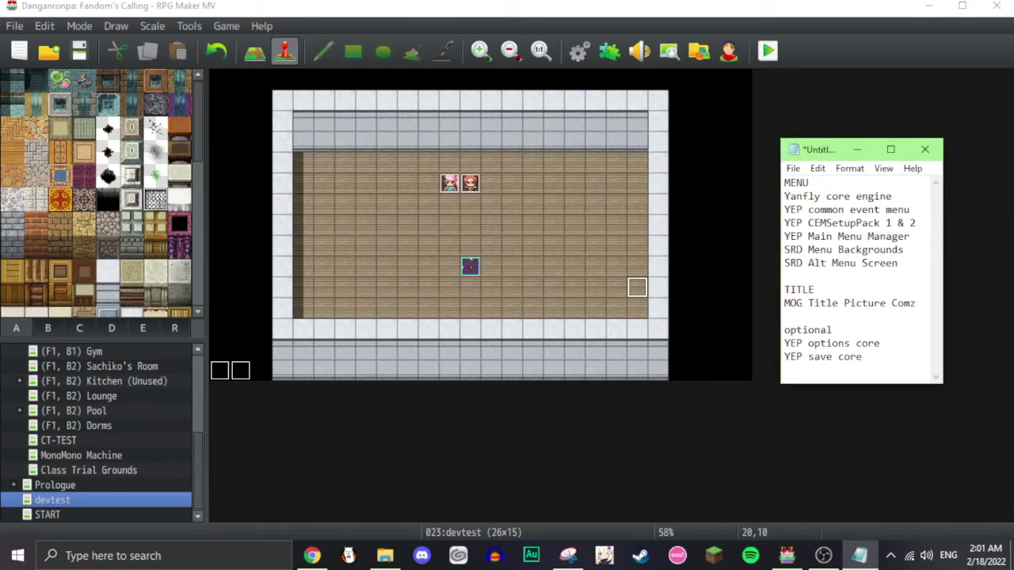
click(568, 361)
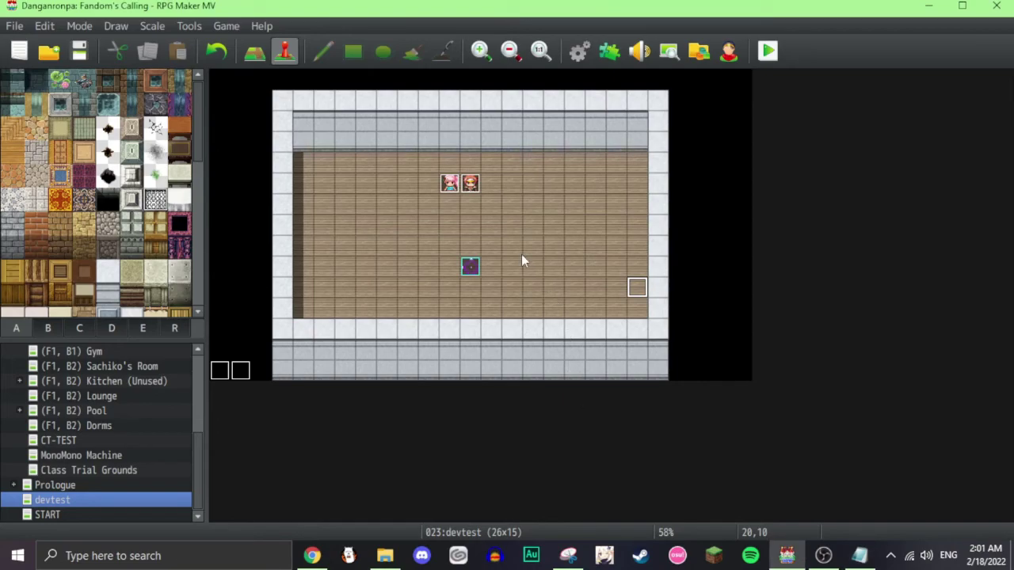